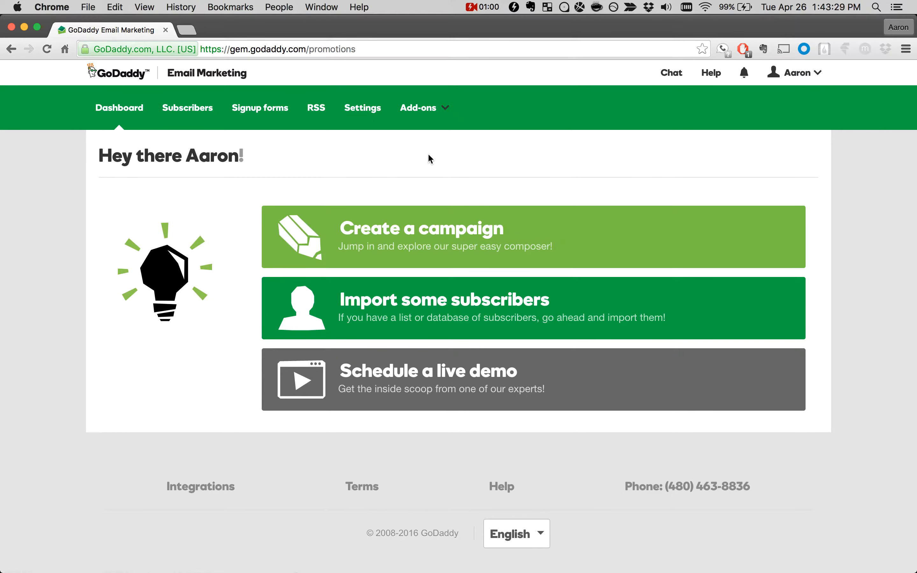
Step: Create a new email campaign from the dashboard
{"action": "left_click", "coordinate": [429, 236]}
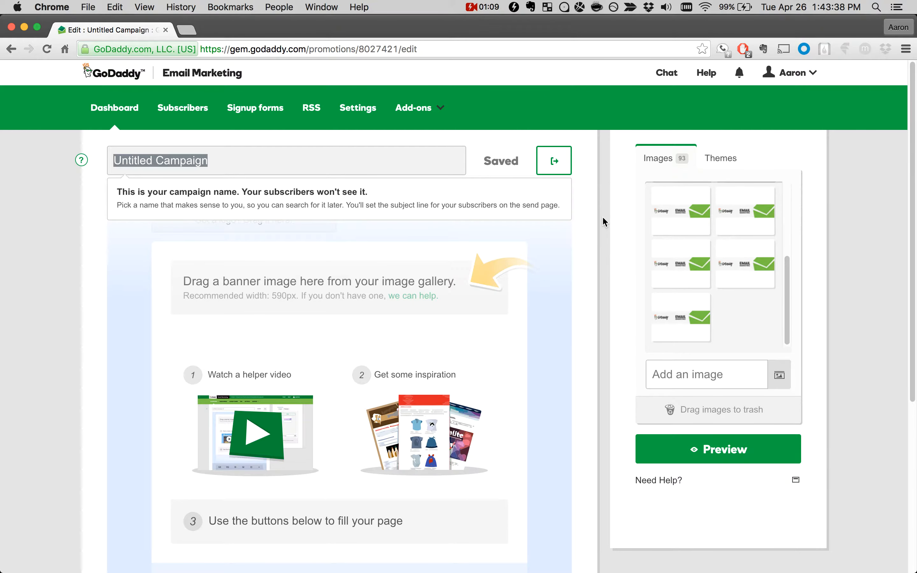
{"action": "scroll", "coordinate": [602, 217], "scroll_direction": "down", "scroll_amount": 3}
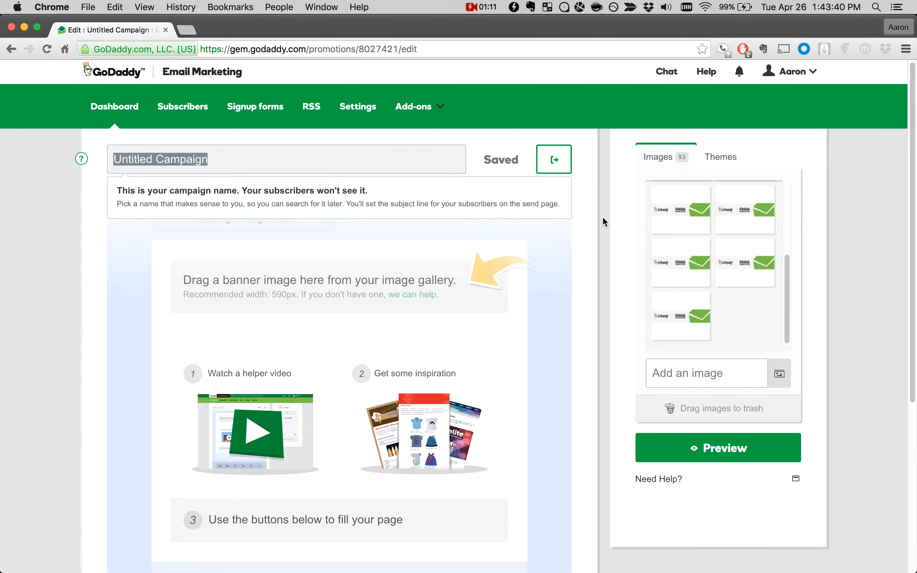
{"action": "scroll", "coordinate": [602, 217], "scroll_direction": "up", "scroll_amount": 3}
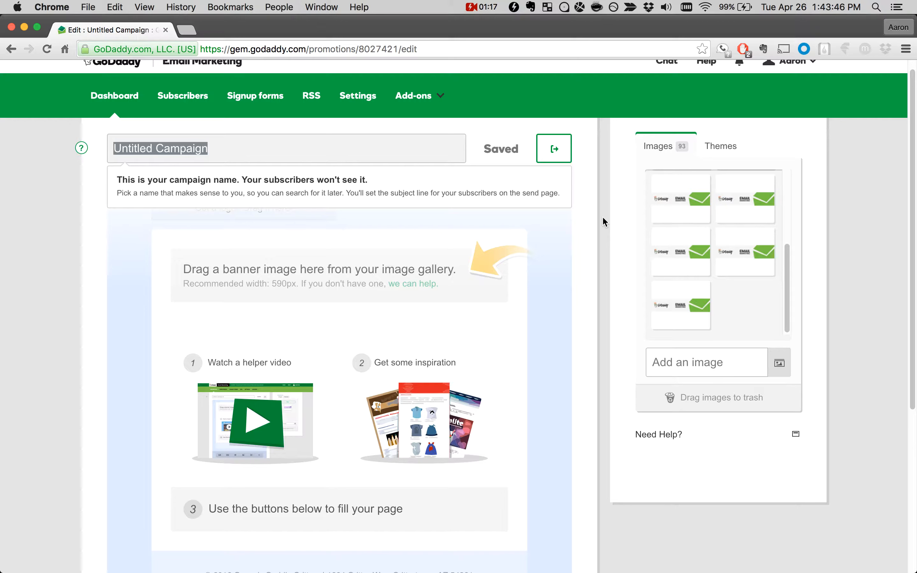
Step: Name the campaign "Grand Opening Announcement" and save it
{"action": "left_click", "coordinate": [307, 150]}
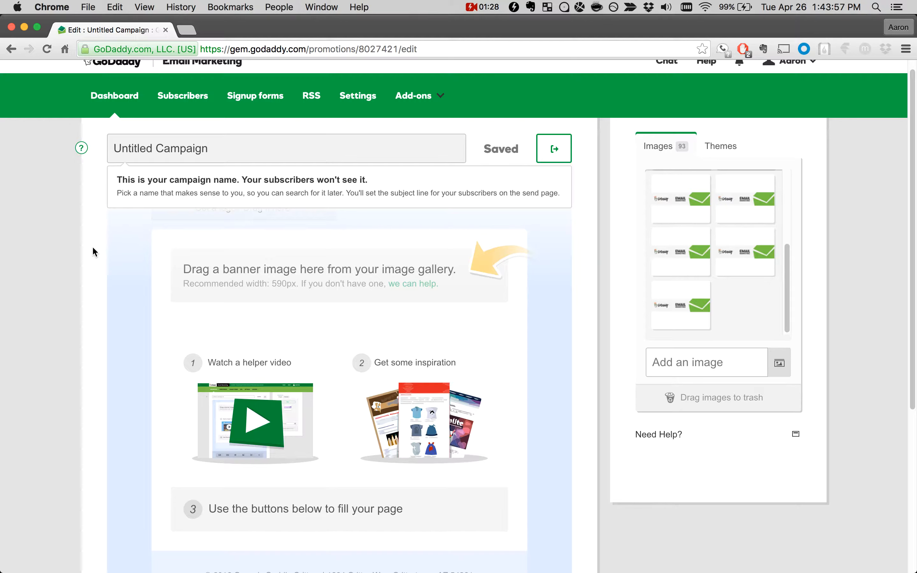
{"action": "left_click", "coordinate": [228, 150]}
{"action": "left_click_drag", "start_coordinate": [228, 150], "coordinate": [114, 152]}
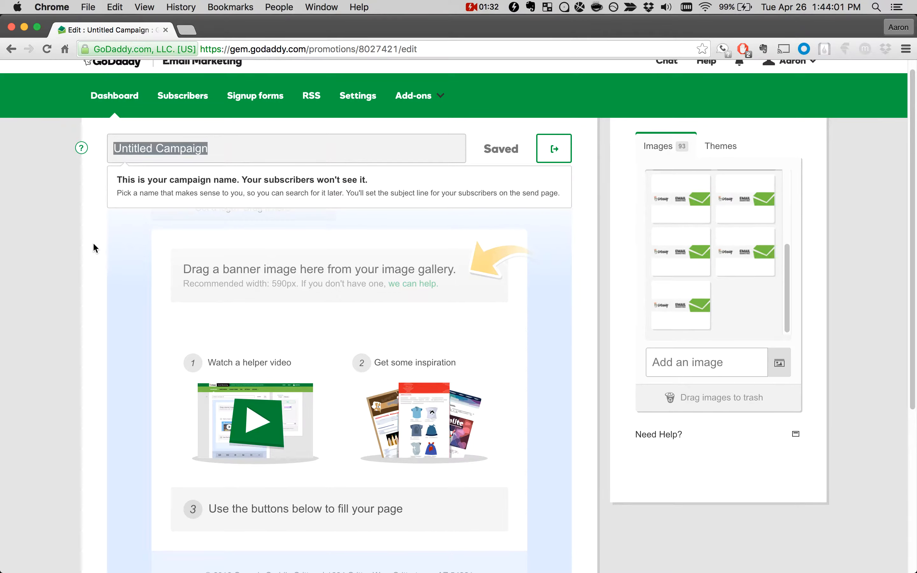
{"action": "type", "text": "Grand Ope"}
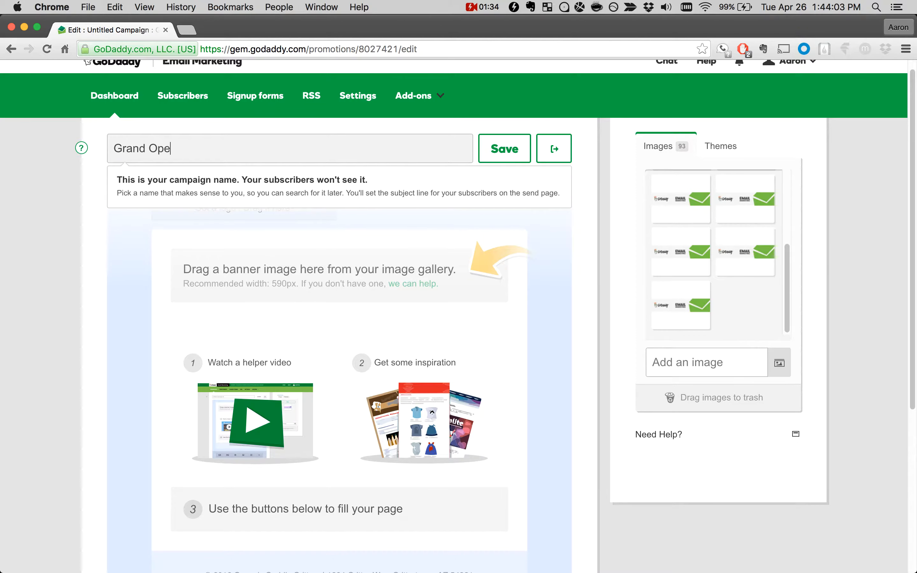
{"action": "type", "text": "ning Announceme"}
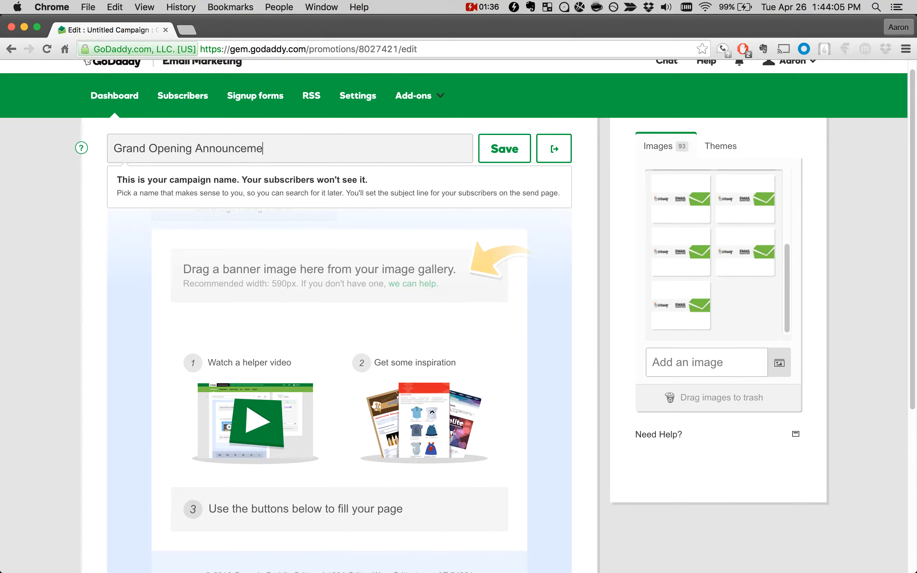
{"action": "type", "text": "nt"}
{"action": "left_click_drag", "start_coordinate": [113, 147], "coordinate": [260, 157]}
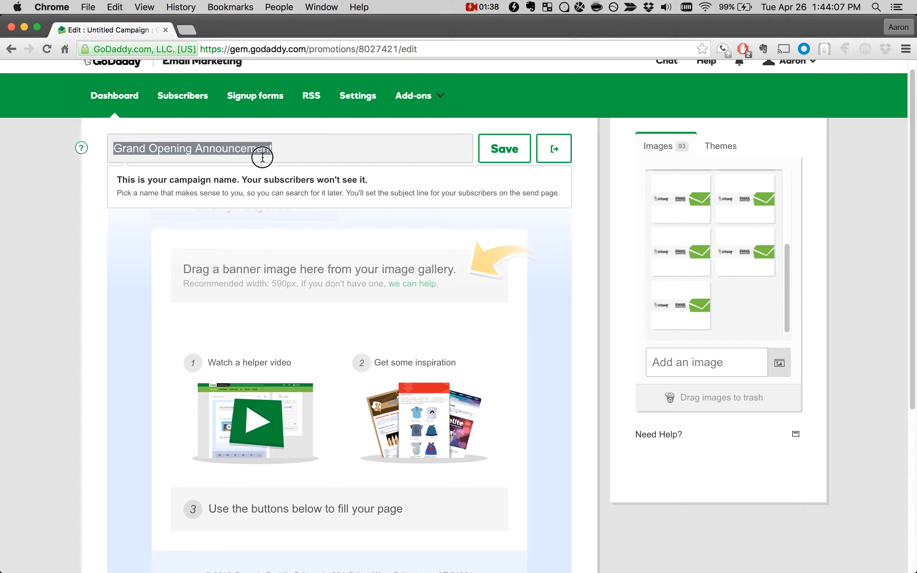
{"action": "left_click", "coordinate": [279, 152]}
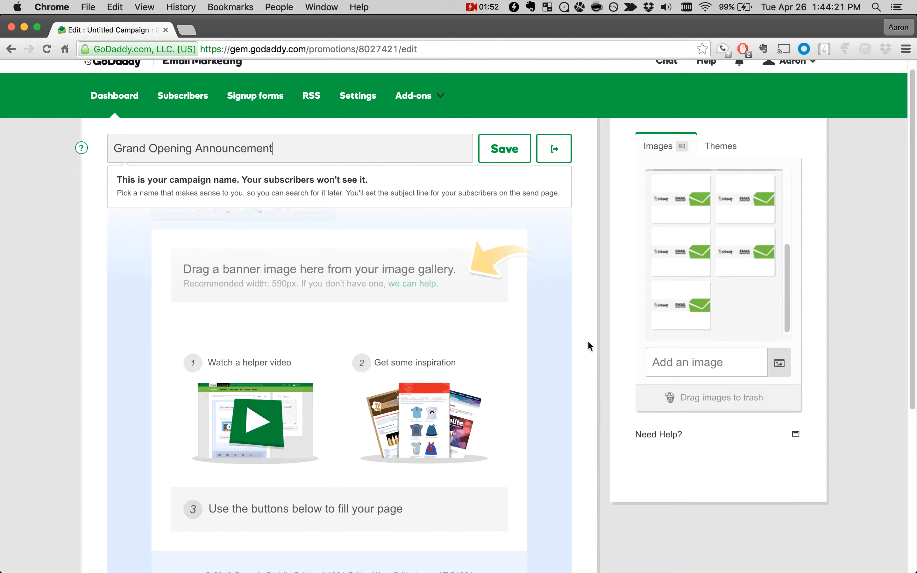
{"action": "left_click", "coordinate": [499, 153]}
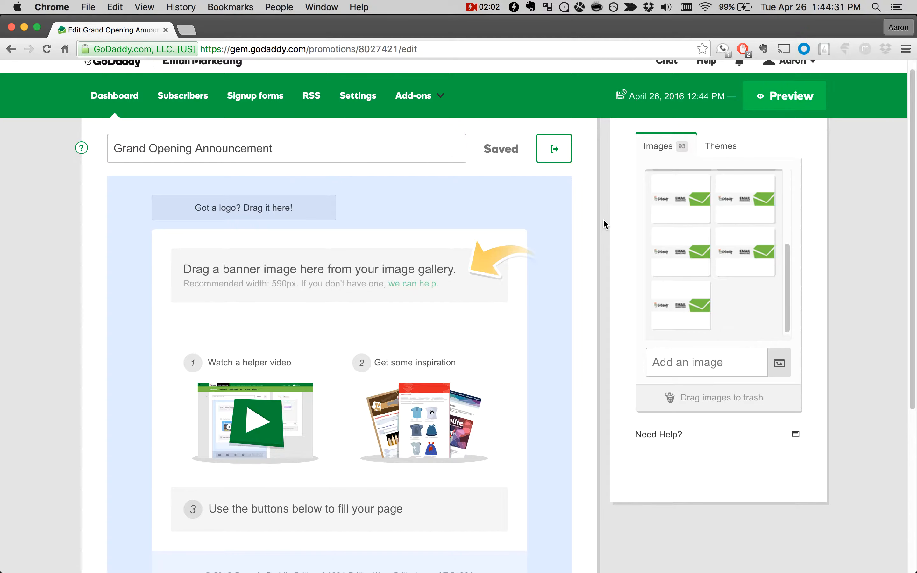
Step: Upload "01 Casey's Cuddly Critters Banner.png" from the GEM Walkthrough folder to the campaign's image gallery
{"action": "scroll", "coordinate": [603, 222], "scroll_direction": "down", "scroll_amount": 1}
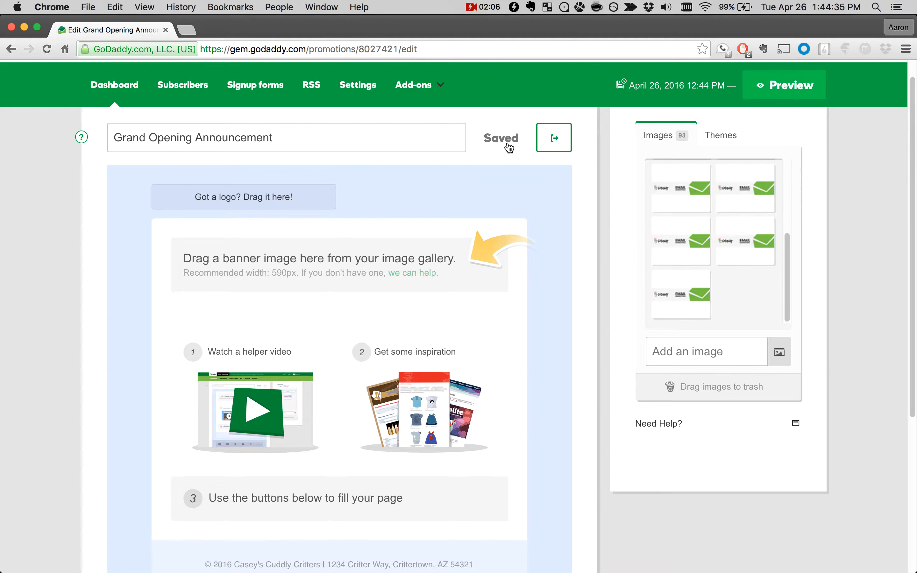
{"action": "scroll", "coordinate": [608, 288], "scroll_direction": "down", "scroll_amount": 5}
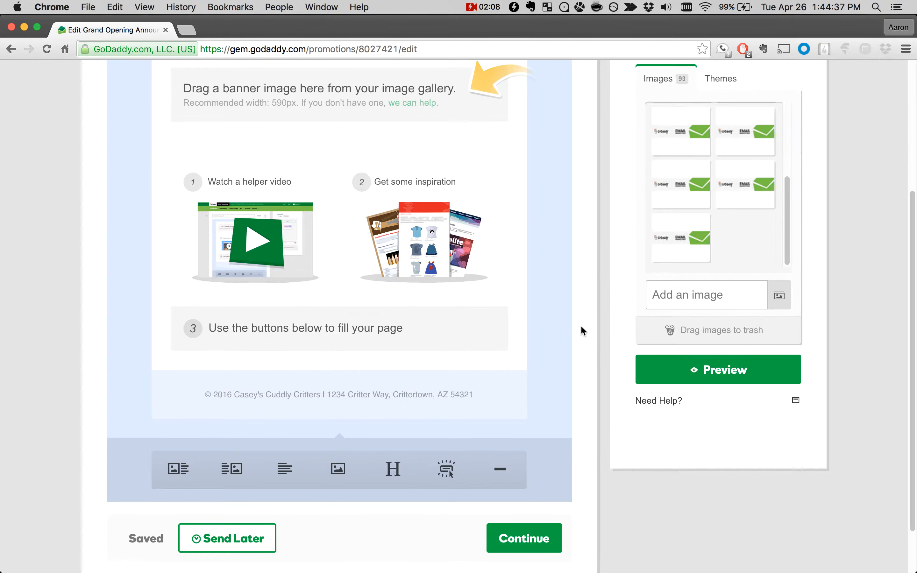
{"action": "scroll", "coordinate": [608, 399], "scroll_direction": "up", "scroll_amount": 5}
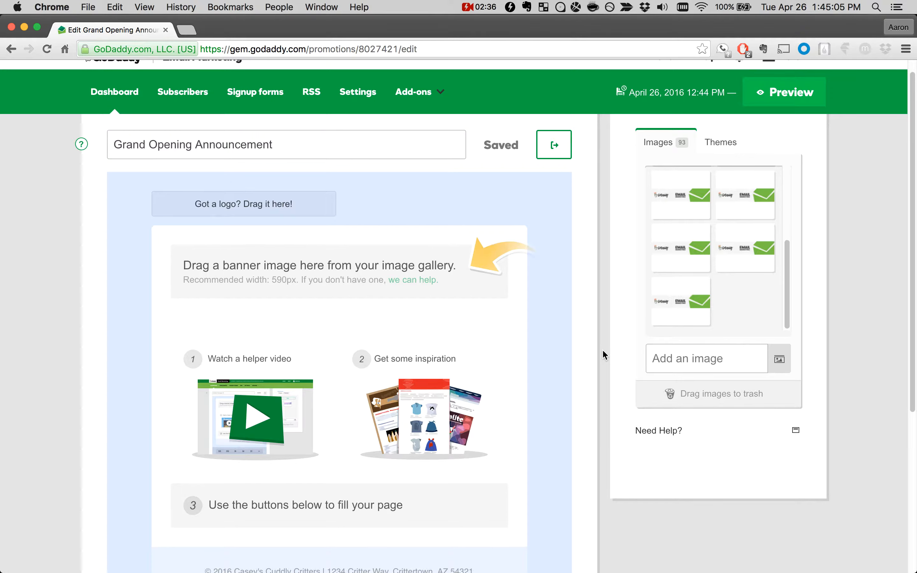
{"action": "left_click", "coordinate": [778, 360]}
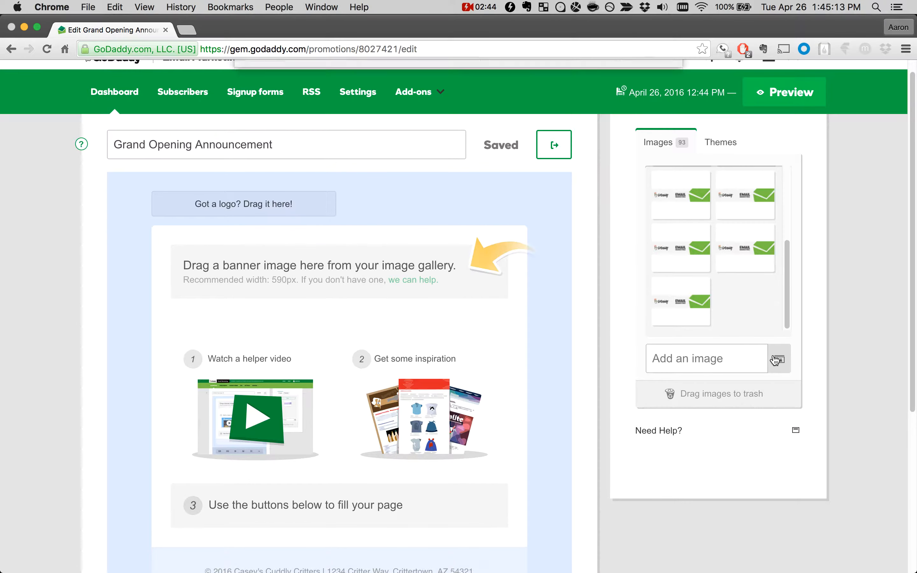
{"action": "left_click", "coordinate": [391, 129]}
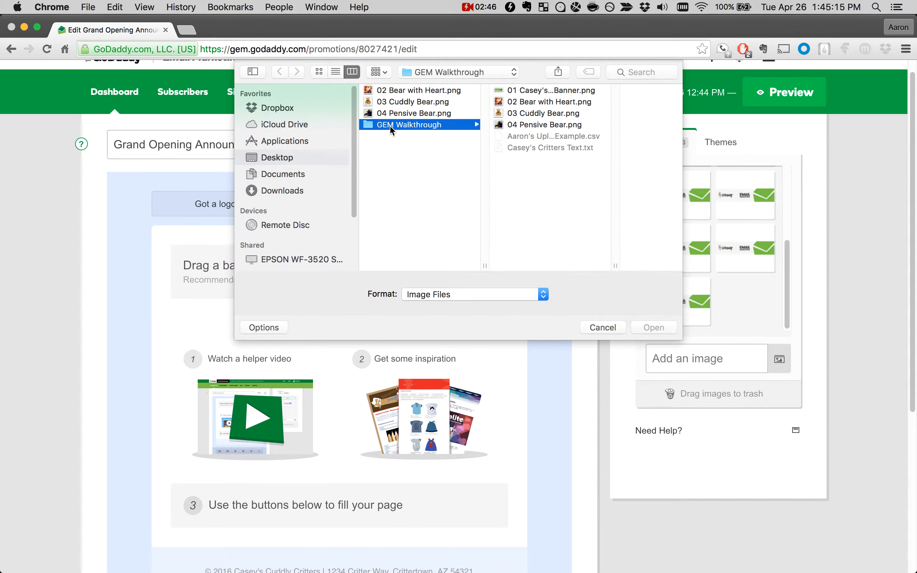
{"action": "left_click", "coordinate": [516, 91]}
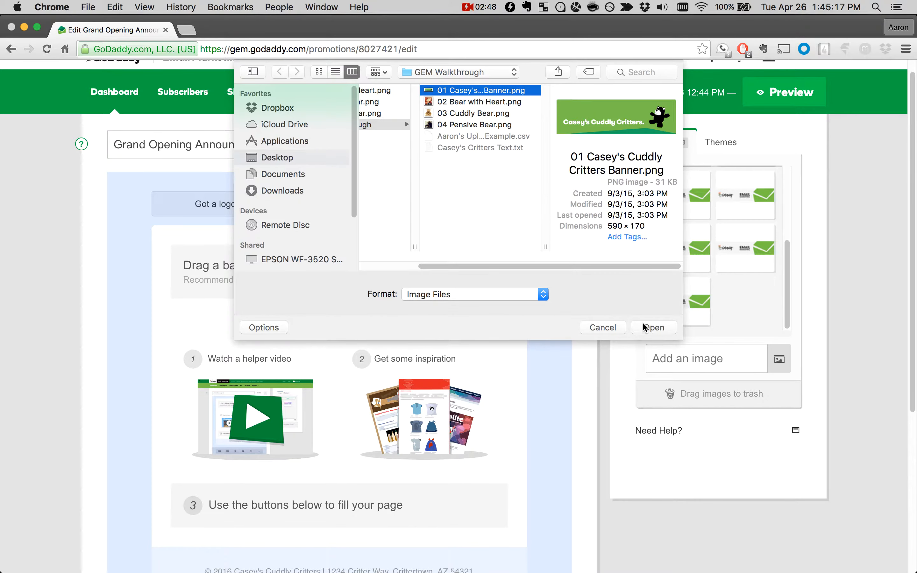
{"action": "left_click", "coordinate": [652, 327]}
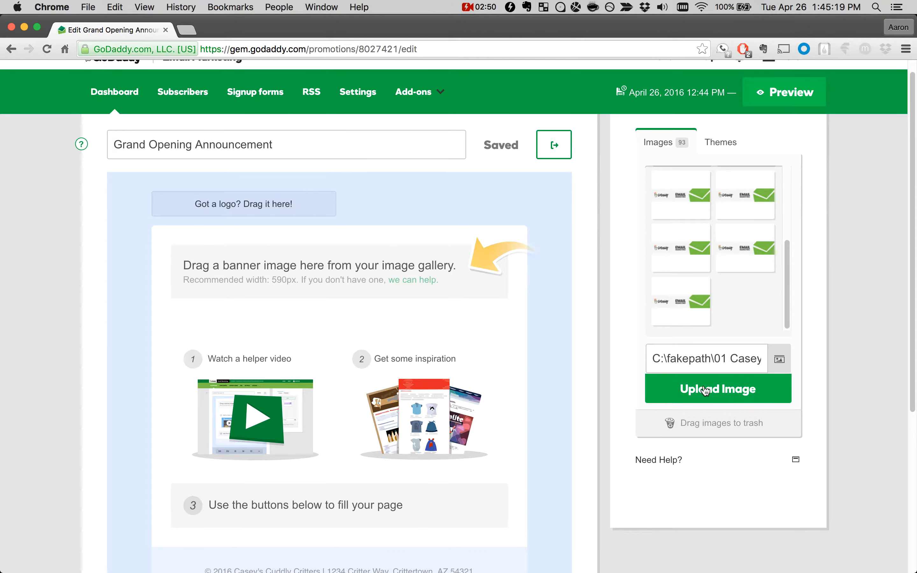
{"action": "left_click", "coordinate": [716, 394]}
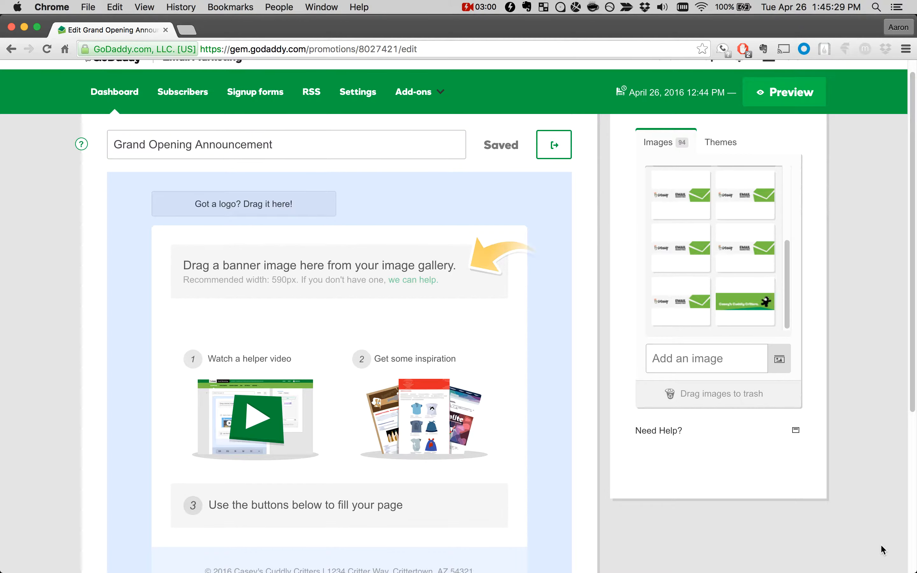
Step: Add the desktop images 02 Bear with Heart, 03 Cuddly Bear and 04 Pensive Bear to the gallery, moving the browser window aside temporarily
{"action": "left_click_drag", "start_coordinate": [908, 565], "coordinate": [821, 571]}
{"action": "left_click_drag", "start_coordinate": [874, 323], "coordinate": [684, 218]}
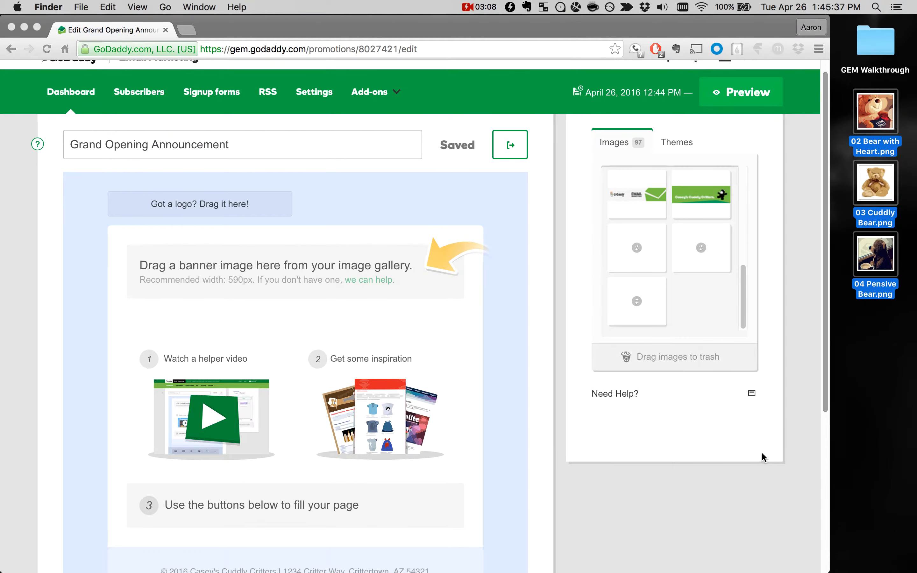
{"action": "left_click_drag", "start_coordinate": [611, 27], "coordinate": [611, 2]}
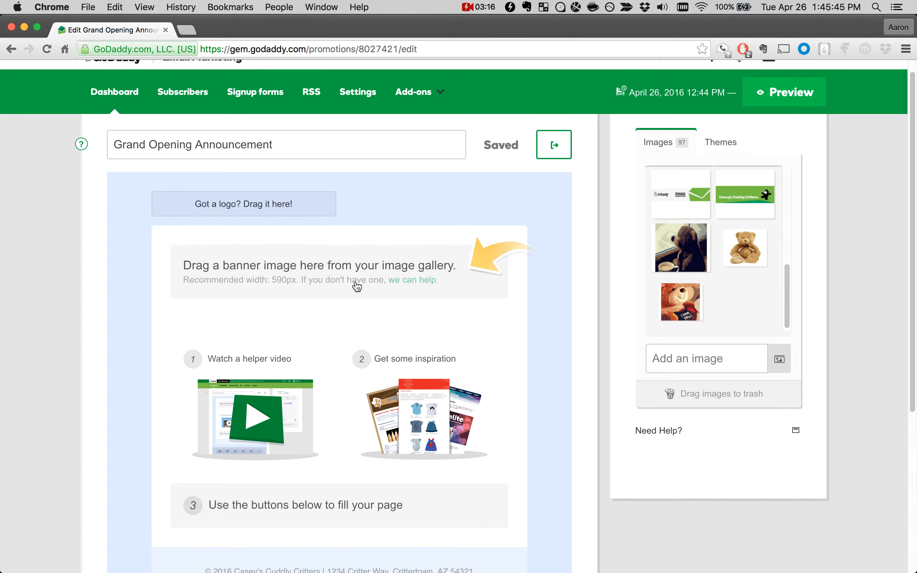
Step: Place the Casey's Cuddly Critters banner image from the gallery in the email's banner area
{"action": "scroll", "coordinate": [439, 309], "scroll_direction": "down", "scroll_amount": 3}
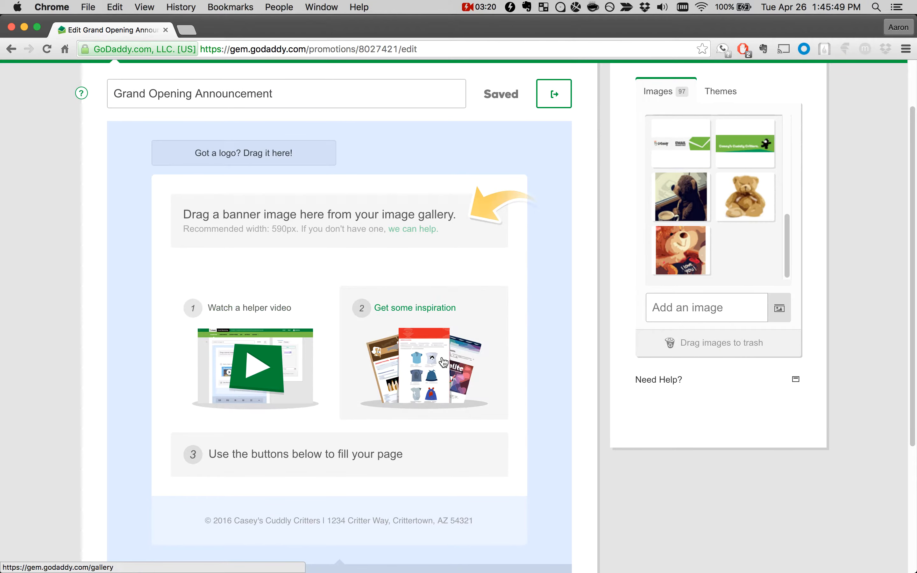
{"action": "scroll", "coordinate": [416, 235], "scroll_direction": "up", "scroll_amount": 3}
{"action": "mouse_move", "coordinate": [225, 209]}
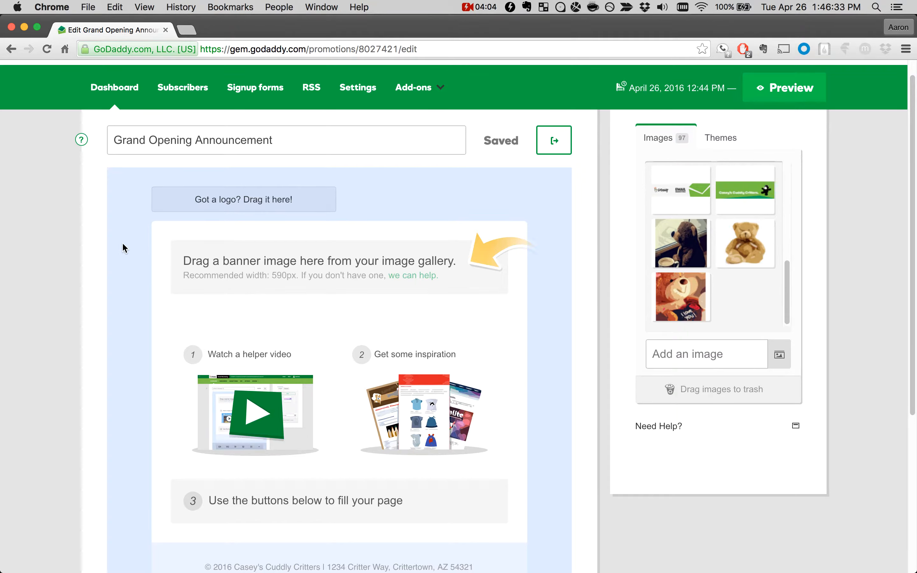
{"action": "mouse_move", "coordinate": [164, 205]}
{"action": "mouse_move", "coordinate": [227, 201]}
{"action": "left_click_drag", "start_coordinate": [739, 192], "coordinate": [322, 281]}
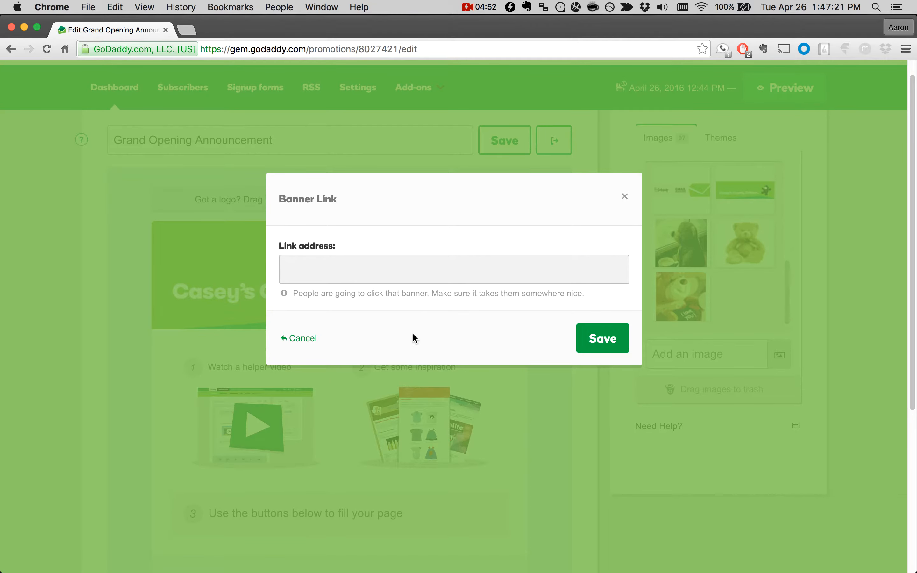
{"action": "type", "text": "http://www.example.com"}
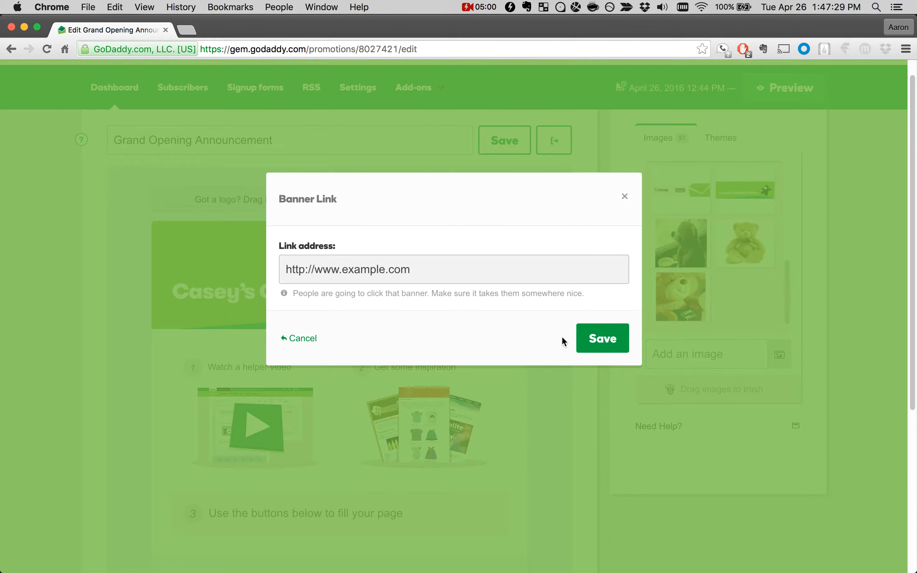
{"action": "left_click", "coordinate": [594, 341]}
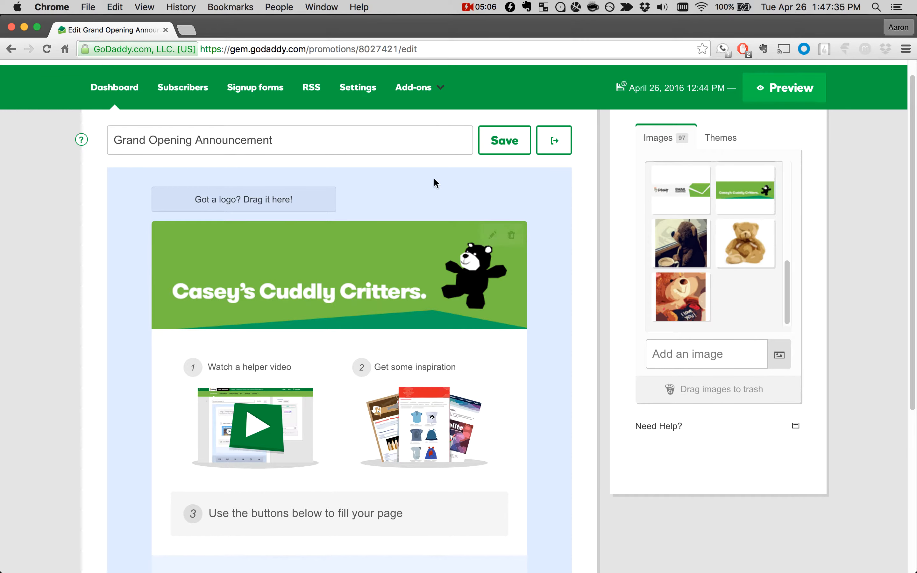
{"action": "left_click", "coordinate": [492, 145]}
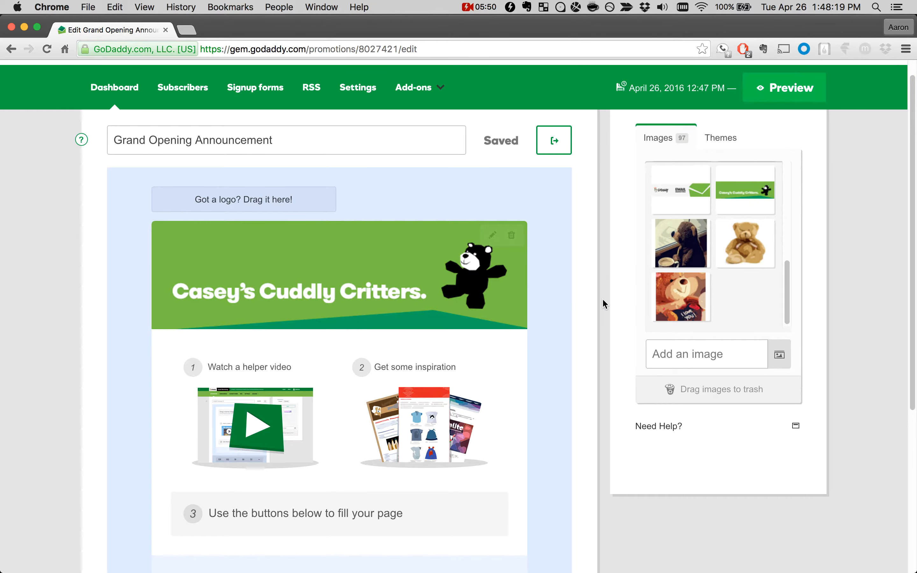
Step: Add a section title below the banner reading "Grand Opening Announcement"
{"action": "scroll", "coordinate": [603, 300], "scroll_direction": "down", "scroll_amount": 1}
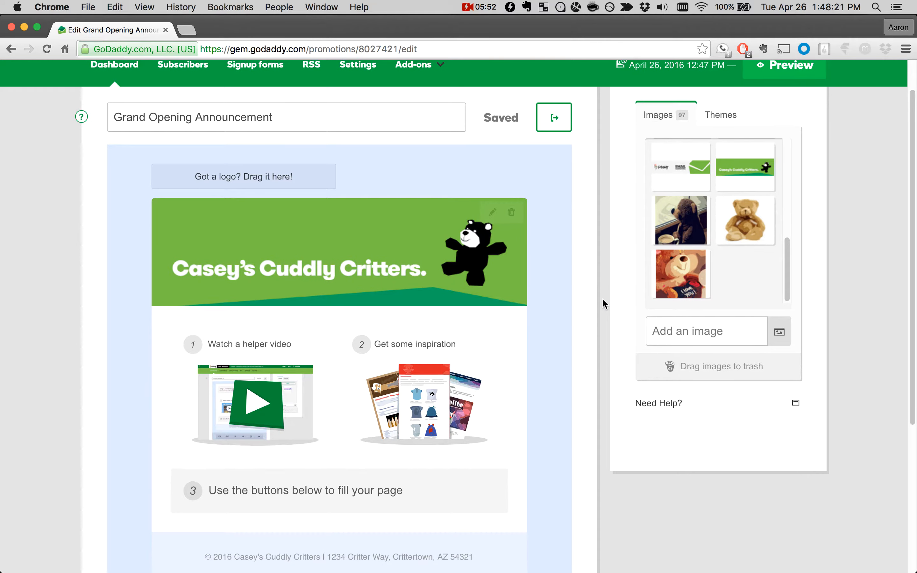
{"action": "scroll", "coordinate": [603, 300], "scroll_direction": "down", "scroll_amount": 2}
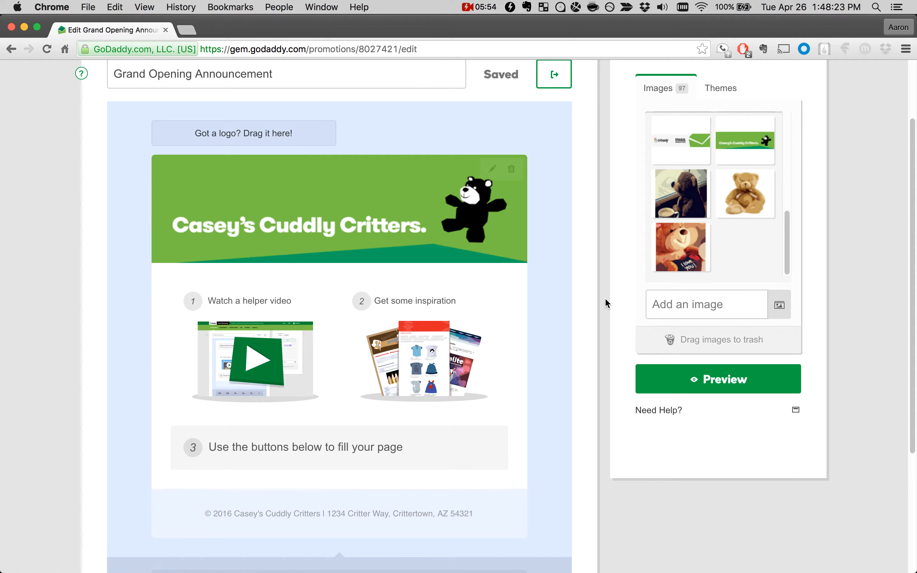
{"action": "scroll", "coordinate": [604, 302], "scroll_direction": "down", "scroll_amount": 3}
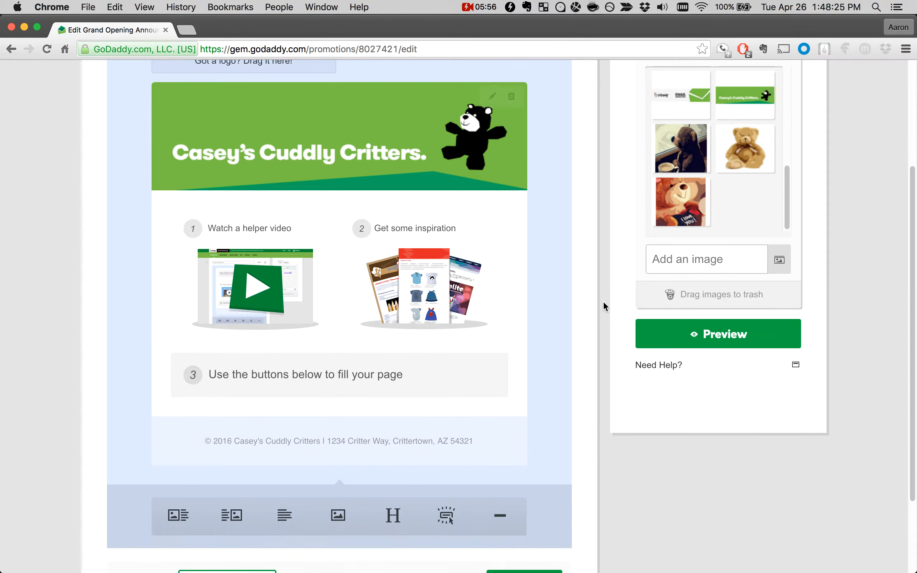
{"action": "scroll", "coordinate": [603, 302], "scroll_direction": "up", "scroll_amount": 1}
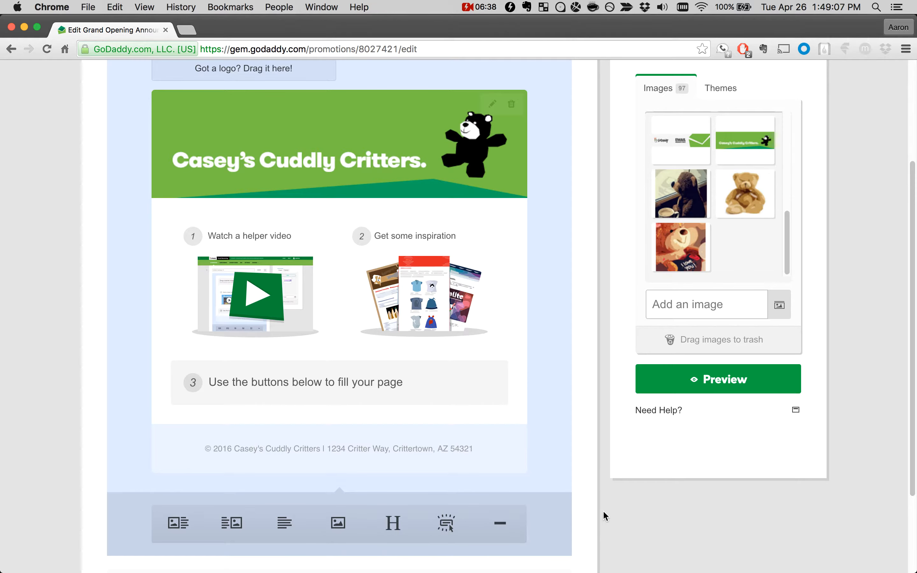
{"action": "left_click", "coordinate": [390, 524]}
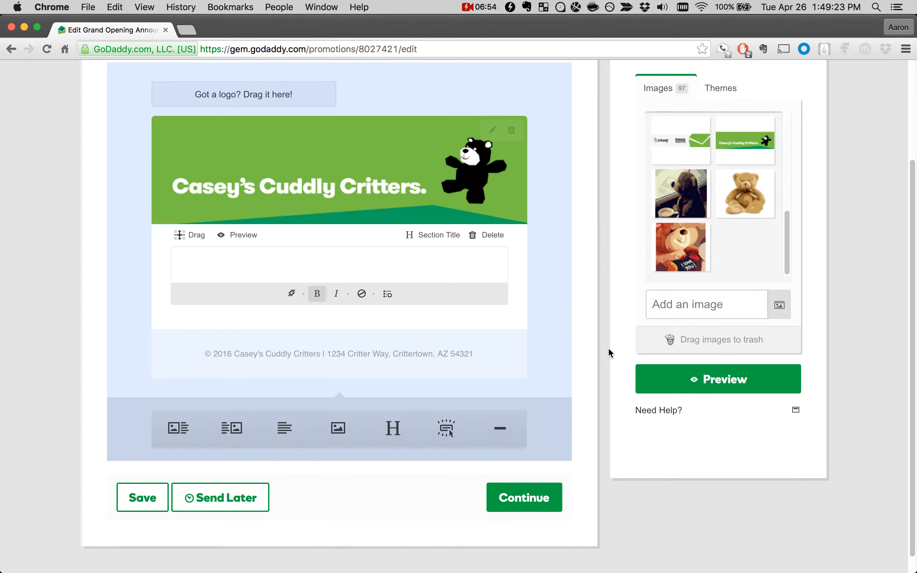
{"action": "type", "text": "Grand A"}
{"action": "key", "text": "BackSpace"}
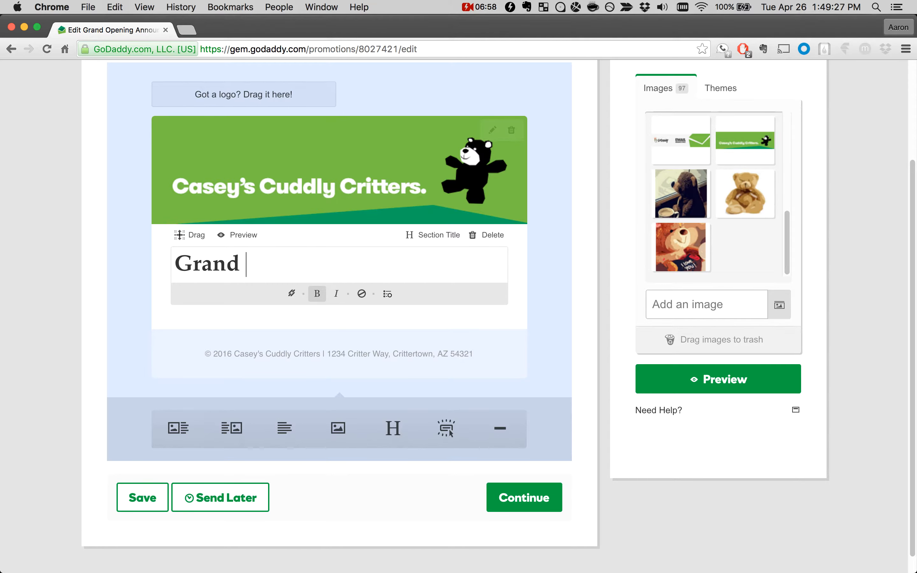
{"action": "type", "text": "Opening Announcement"}
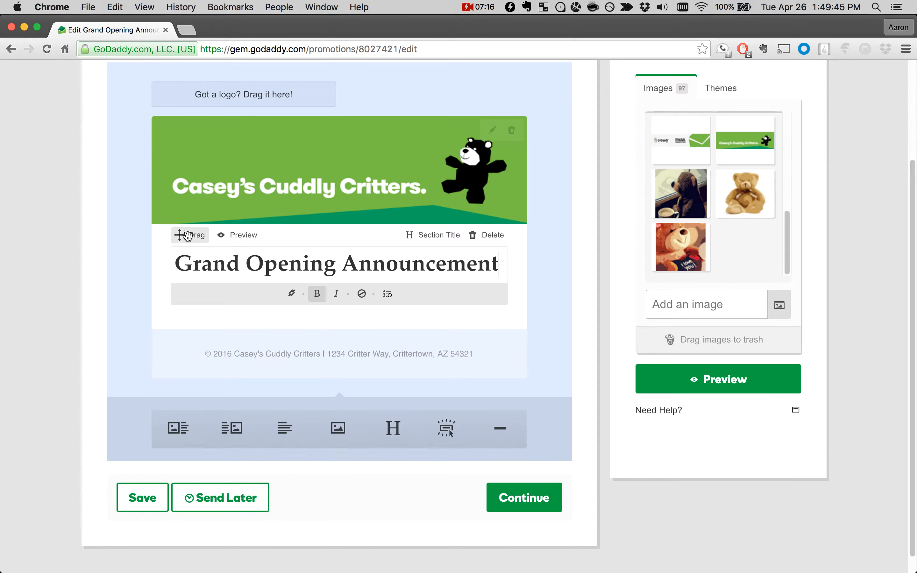
Step: Try out the section title's move handle, leaving the block in place, and switch the block to preview
{"action": "mouse_move", "coordinate": [181, 235]}
{"action": "left_mouse_down"}
{"action": "mouse_move", "coordinate": [183, 281]}
{"action": "mouse_move", "coordinate": [185, 191]}
{"action": "mouse_move", "coordinate": [186, 252]}
{"action": "left_mouse_up"}
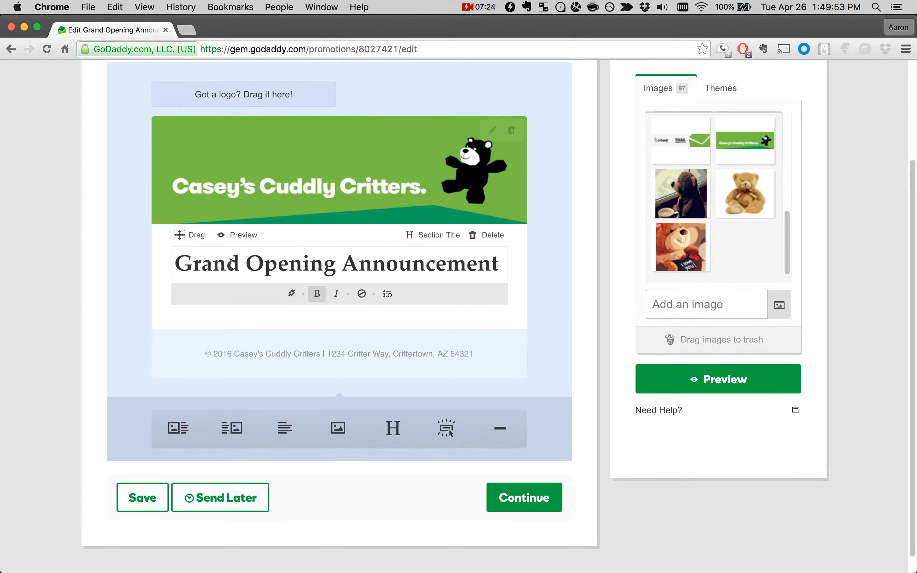
{"action": "mouse_move", "coordinate": [189, 237]}
{"action": "left_mouse_down"}
{"action": "mouse_move", "coordinate": [191, 302]}
{"action": "mouse_move", "coordinate": [190, 237]}
{"action": "left_mouse_up"}
{"action": "left_click", "coordinate": [235, 236]}
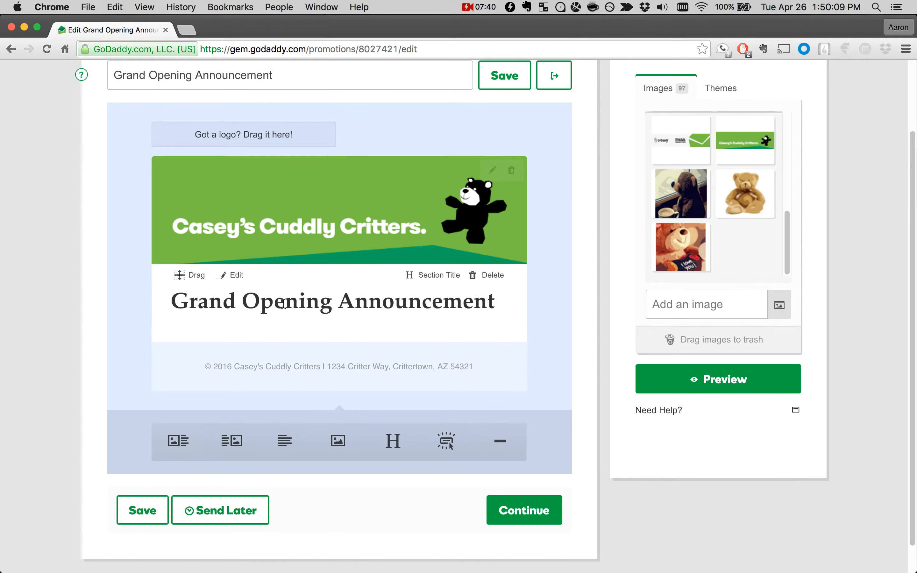
Step: Look through the block types offered for the section title without changing it, and save the campaign
{"action": "left_click", "coordinate": [225, 301]}
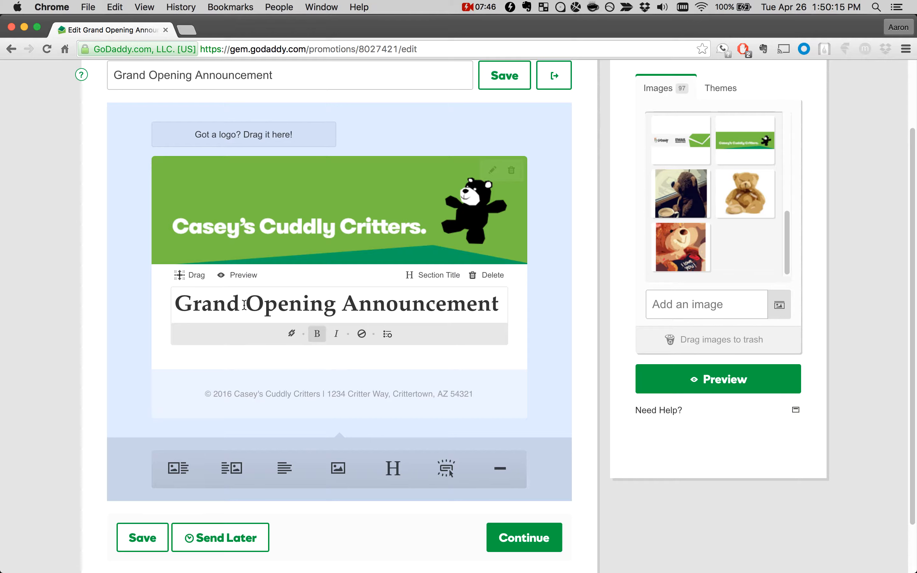
{"action": "left_click", "coordinate": [423, 280]}
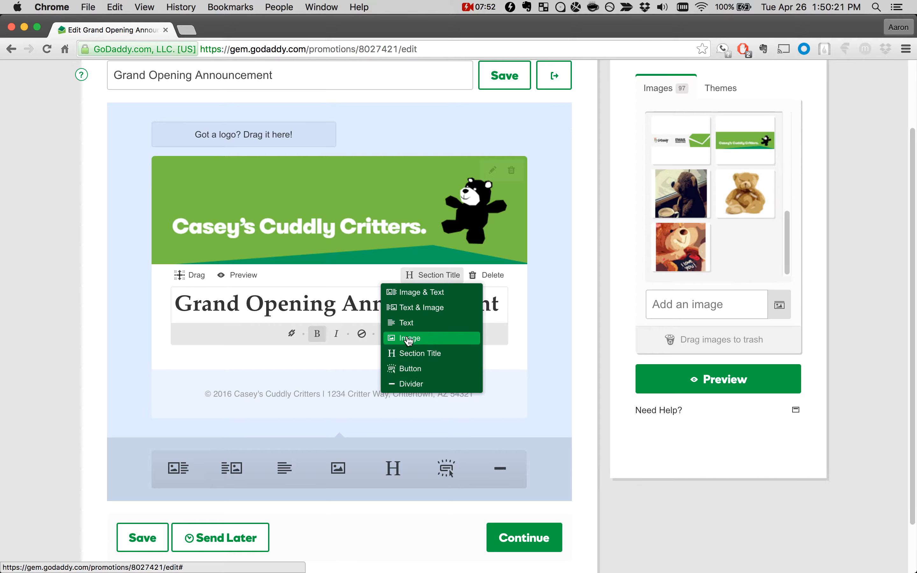
{"action": "left_click", "coordinate": [423, 277]}
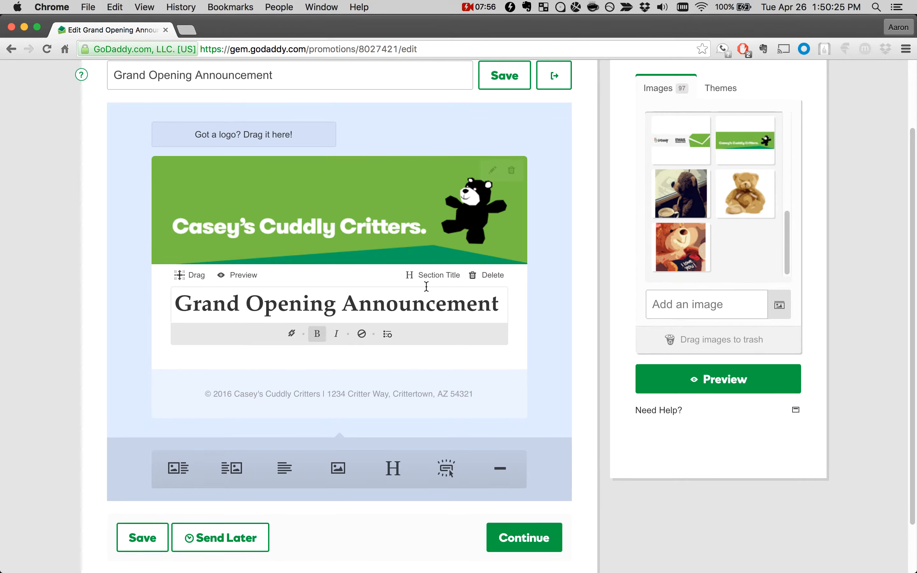
{"action": "left_click", "coordinate": [487, 85]}
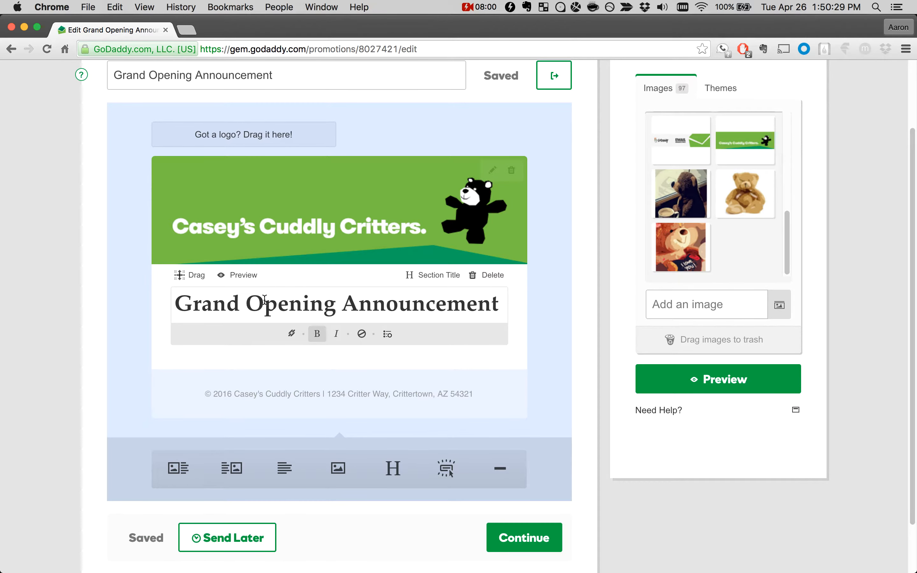
{"action": "left_click", "coordinate": [237, 275]}
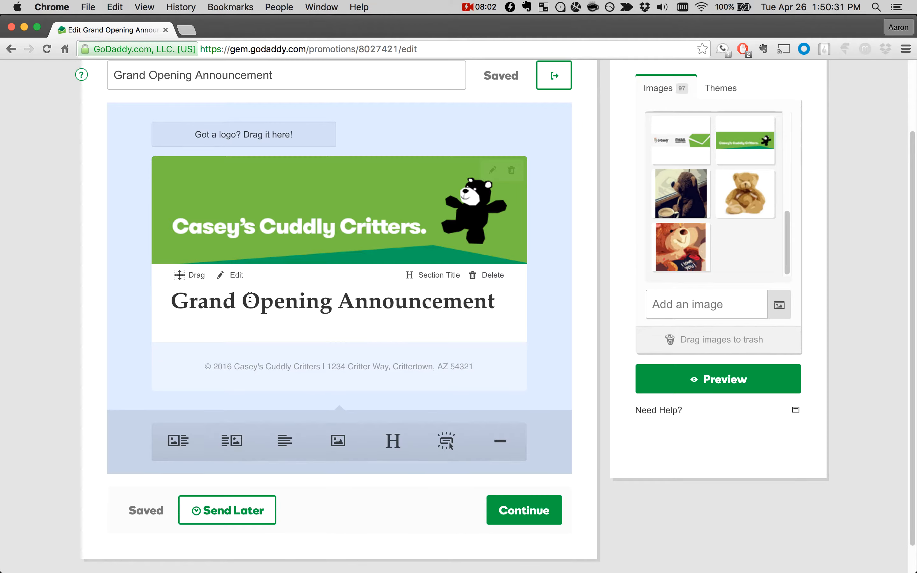
Step: Switch to TextMate, look over the campaign copy in Casey's Critters Text.txt, and return to Chrome
{"action": "mouse_move", "coordinate": [8, 423]}
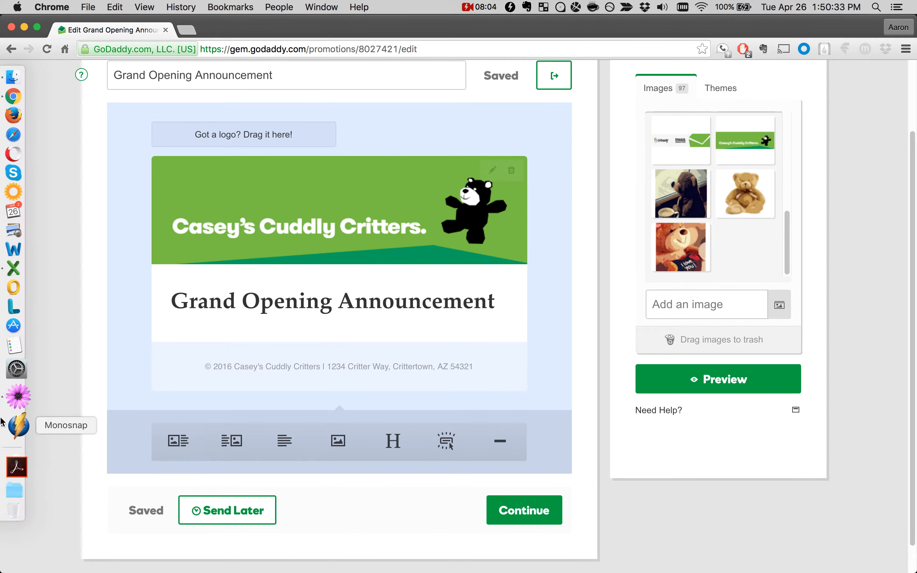
{"action": "left_click", "coordinate": [17, 411]}
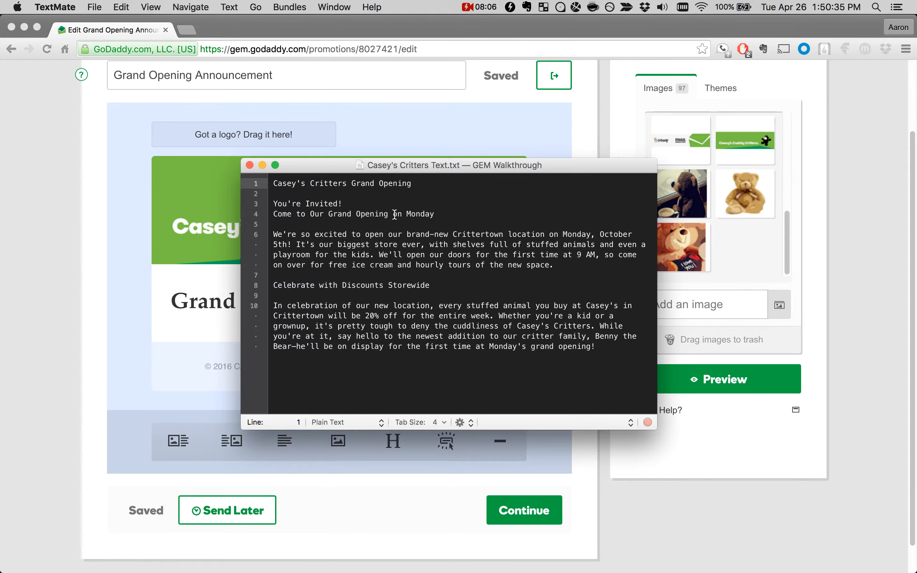
{"action": "left_click_drag", "start_coordinate": [426, 172], "coordinate": [596, 170]}
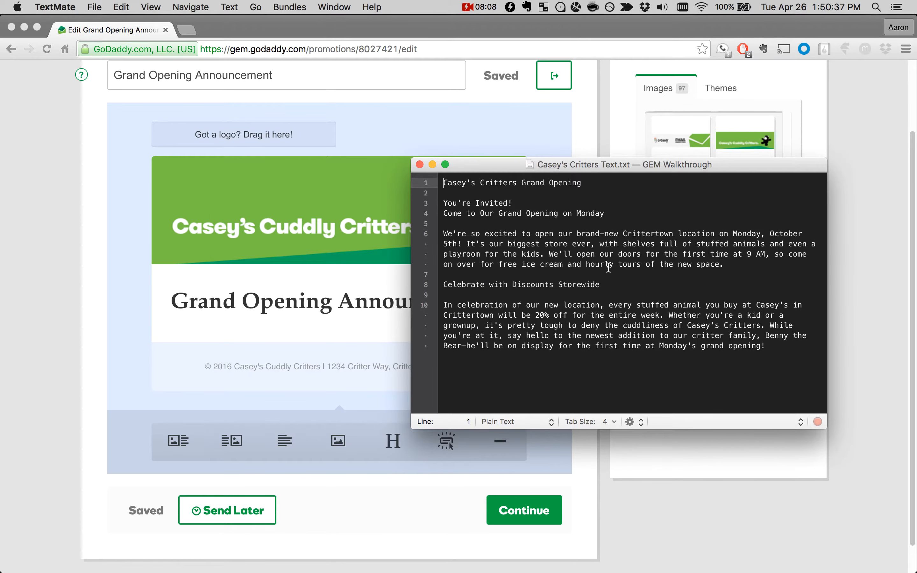
{"action": "left_click", "coordinate": [773, 364]}
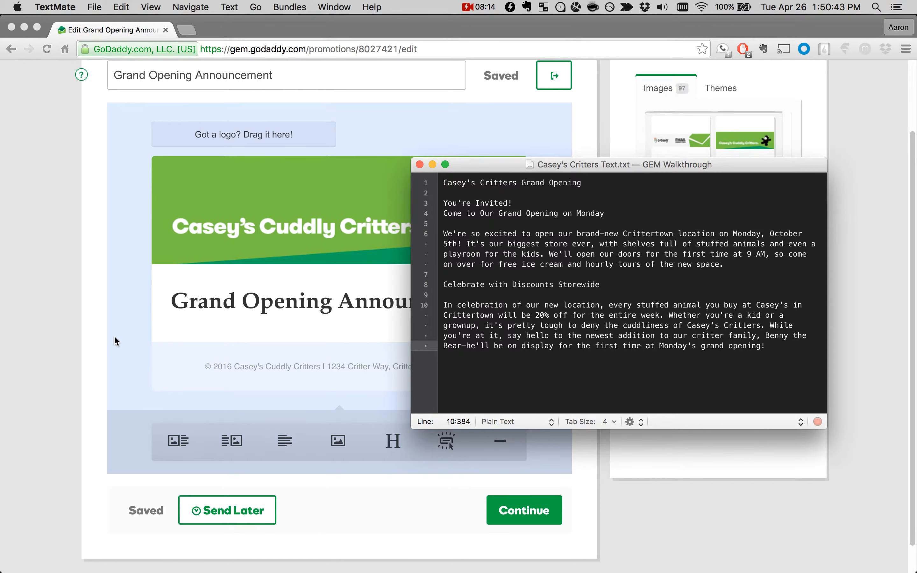
{"action": "left_click", "coordinate": [83, 348]}
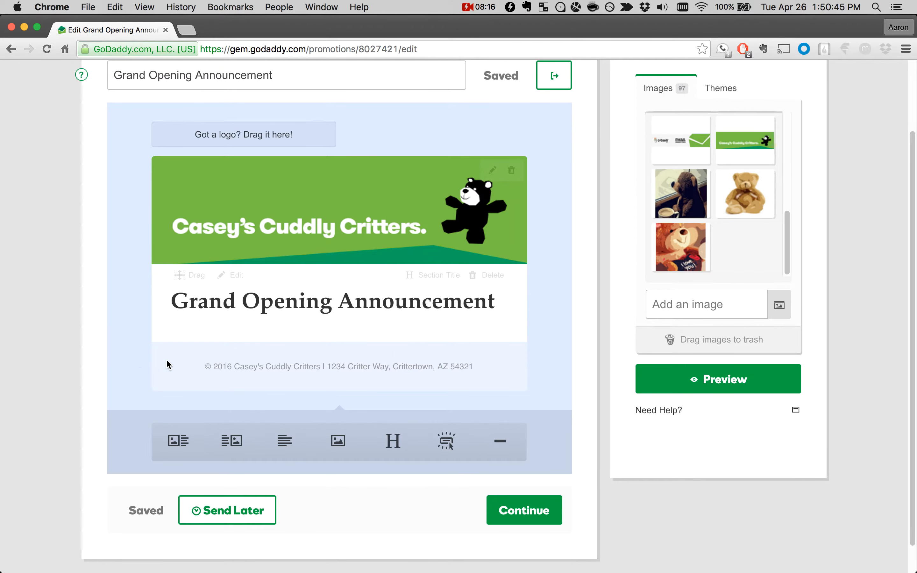
Step: Add a Text & Image block and an Image & Text block beneath the Grand Opening Announcement title
{"action": "left_click", "coordinate": [225, 447]}
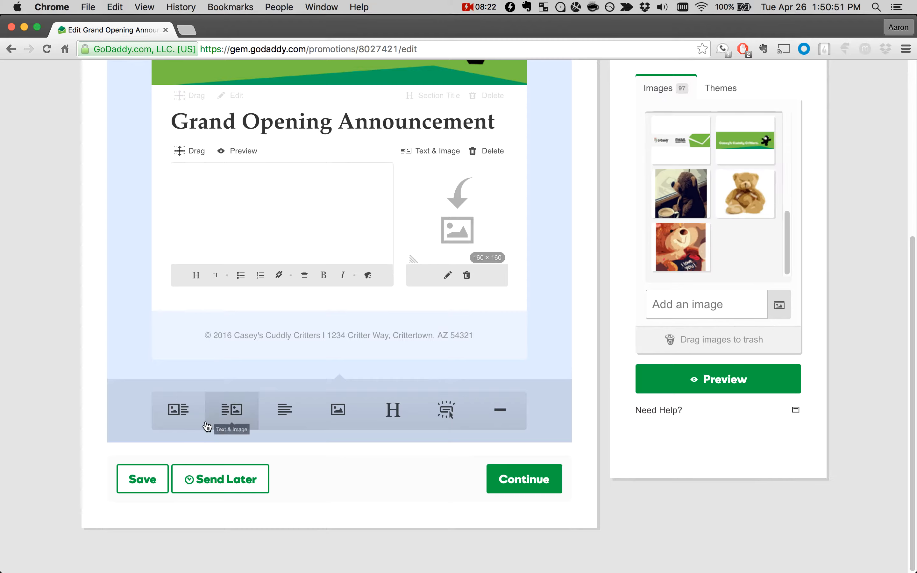
{"action": "left_click", "coordinate": [169, 411]}
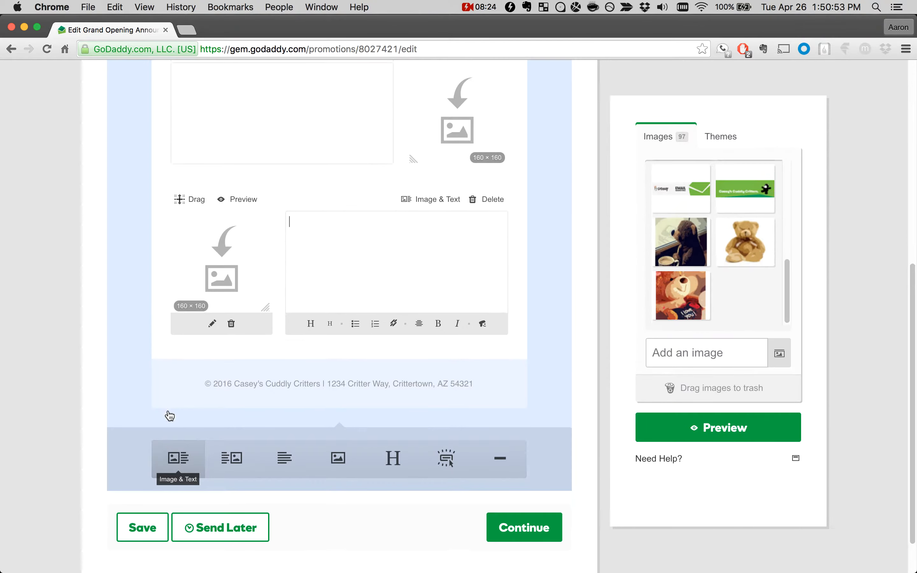
{"action": "scroll", "coordinate": [170, 416], "scroll_direction": "up", "scroll_amount": 3}
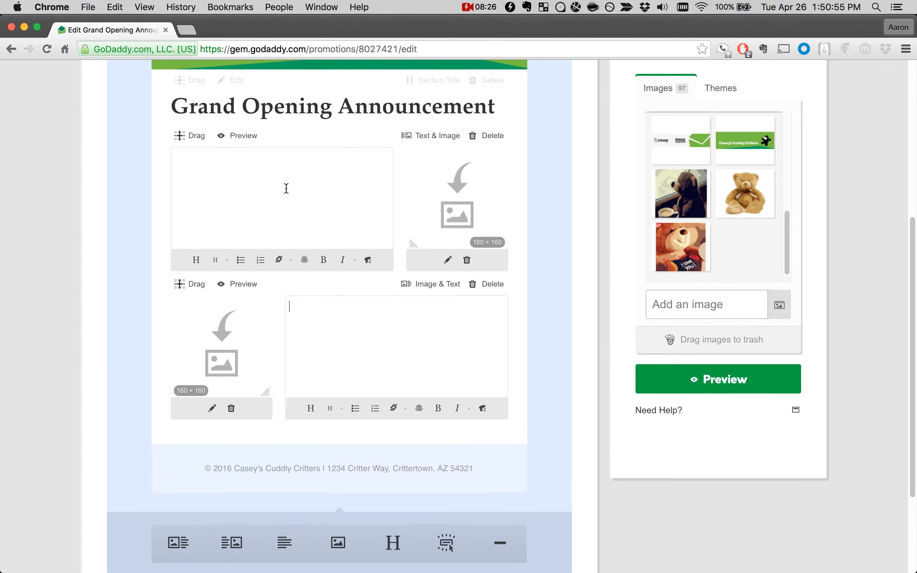
{"action": "left_click", "coordinate": [293, 221]}
{"action": "left_click_drag", "start_coordinate": [185, 286], "coordinate": [207, 301]}
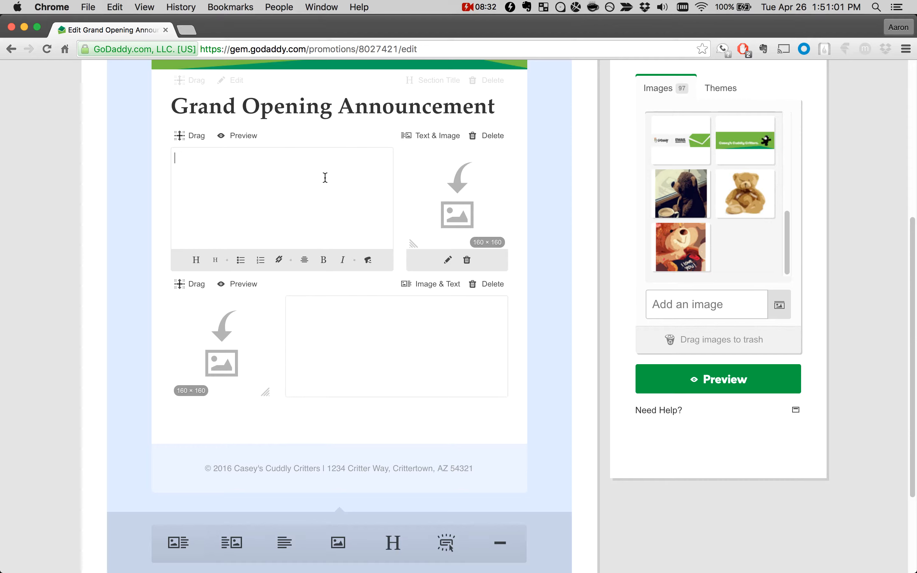
{"action": "scroll", "coordinate": [290, 215], "scroll_direction": "up", "scroll_amount": 1}
{"action": "left_click", "coordinate": [292, 215]}
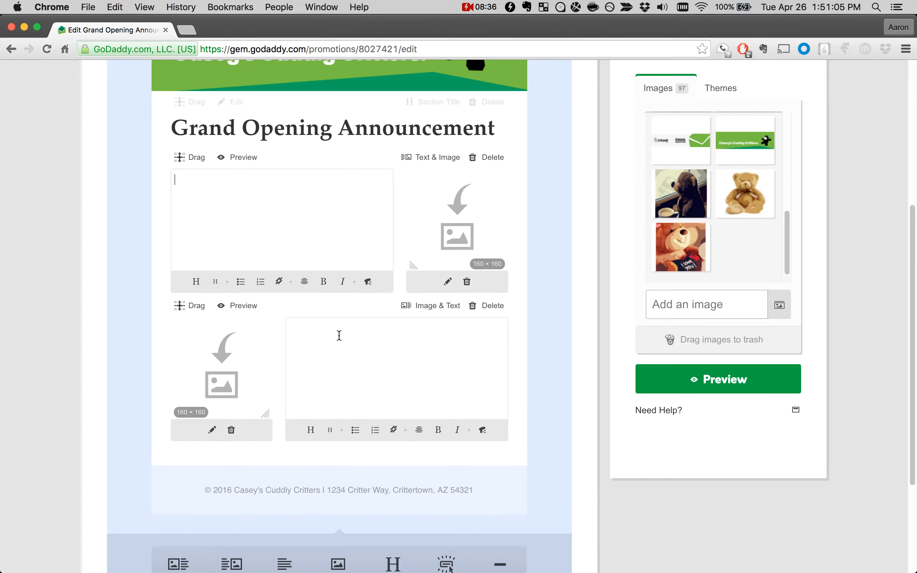
Step: Copy the "You're Invited!" lines and the first paragraph from the TextMate file into the Text & Image block
{"action": "mouse_move", "coordinate": [1, 322]}
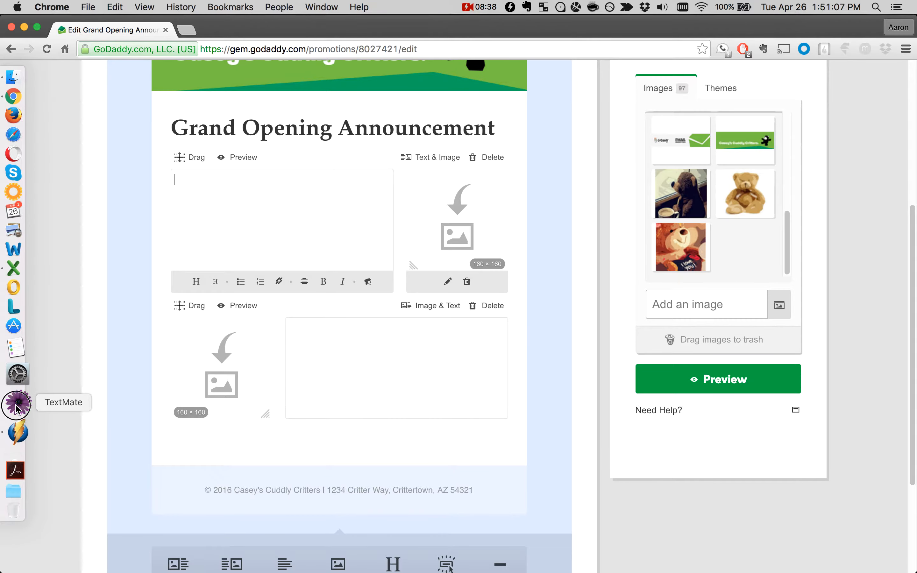
{"action": "left_click", "coordinate": [16, 406]}
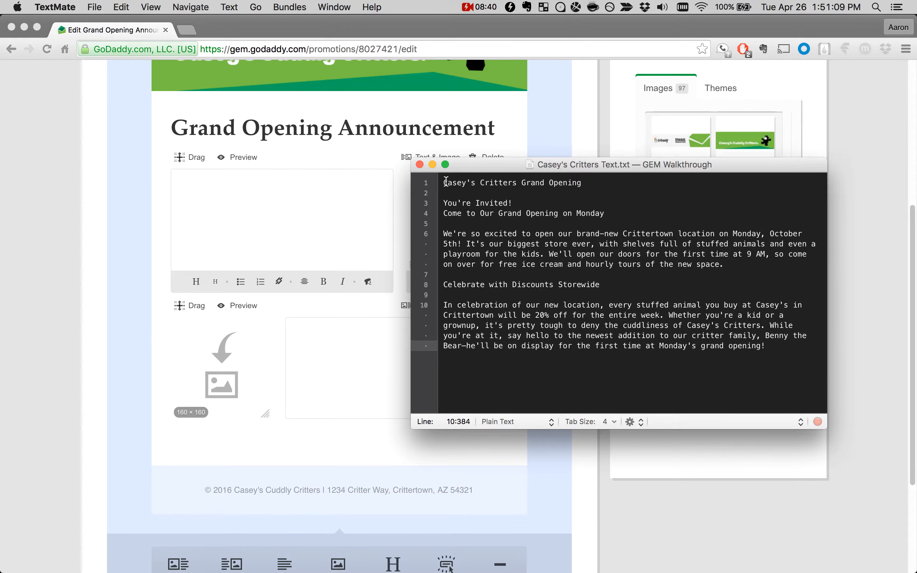
{"action": "left_click_drag", "start_coordinate": [444, 201], "coordinate": [724, 264]}
{"action": "key", "text": "super+c"}
{"action": "left_click", "coordinate": [282, 219]}
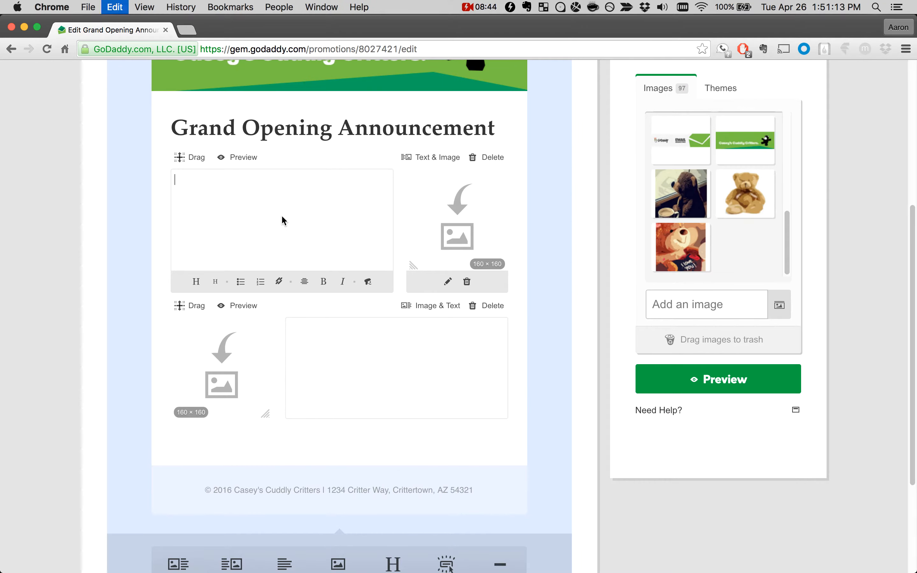
{"action": "key", "text": "super+v"}
Step: Copy the "Celebrate with Discounts Storewide" line and its paragraph from the TextMate file into the Image & Text block
{"action": "left_click", "coordinate": [383, 412]}
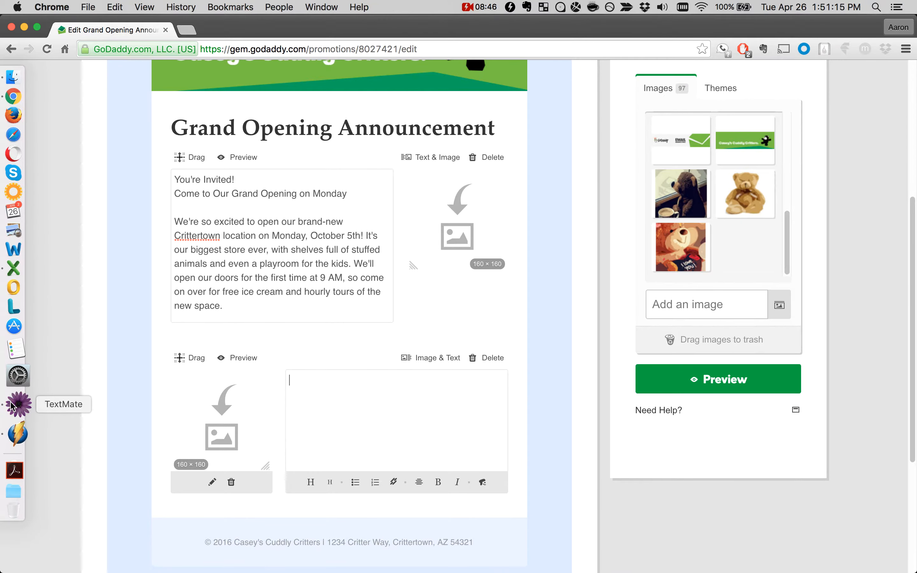
{"action": "left_click", "coordinate": [16, 404]}
{"action": "left_click_drag", "start_coordinate": [440, 282], "coordinate": [621, 365]}
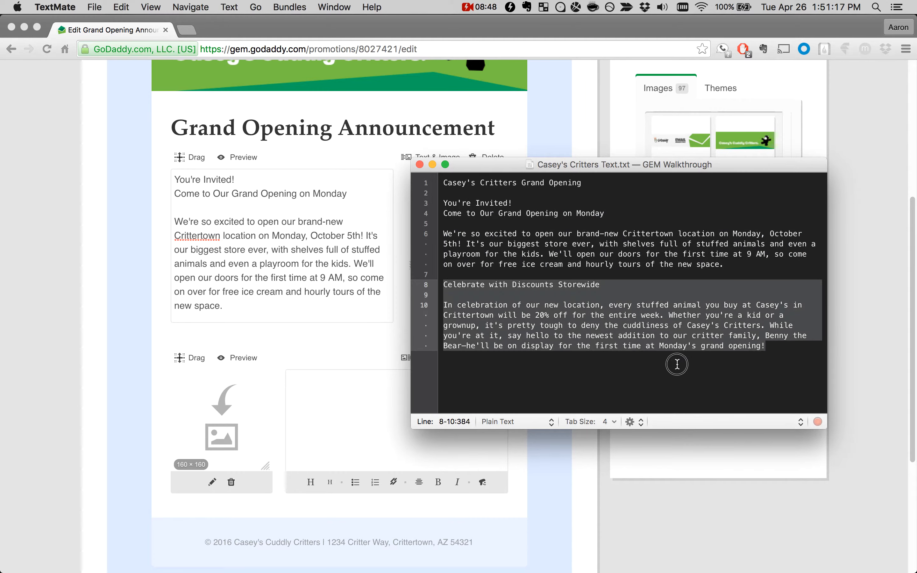
{"action": "key", "text": "super+c"}
{"action": "key", "text": "super+Tab"}
{"action": "key", "text": "super+v"}
Step: Place the sitting teddy bear image in the Text & Image block and the "I love you" bear in the Image & Text block
{"action": "left_click", "coordinate": [250, 265]}
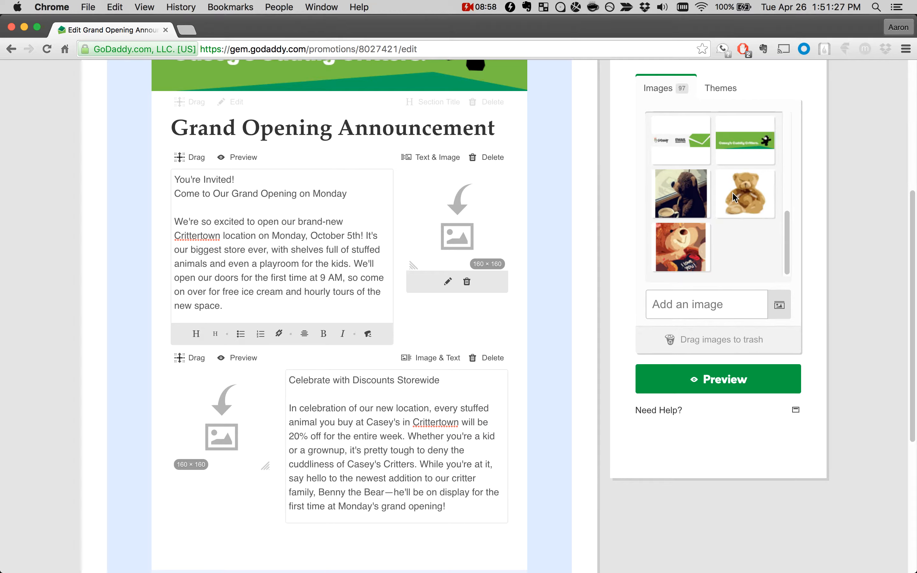
{"action": "left_click_drag", "start_coordinate": [734, 197], "coordinate": [448, 229]}
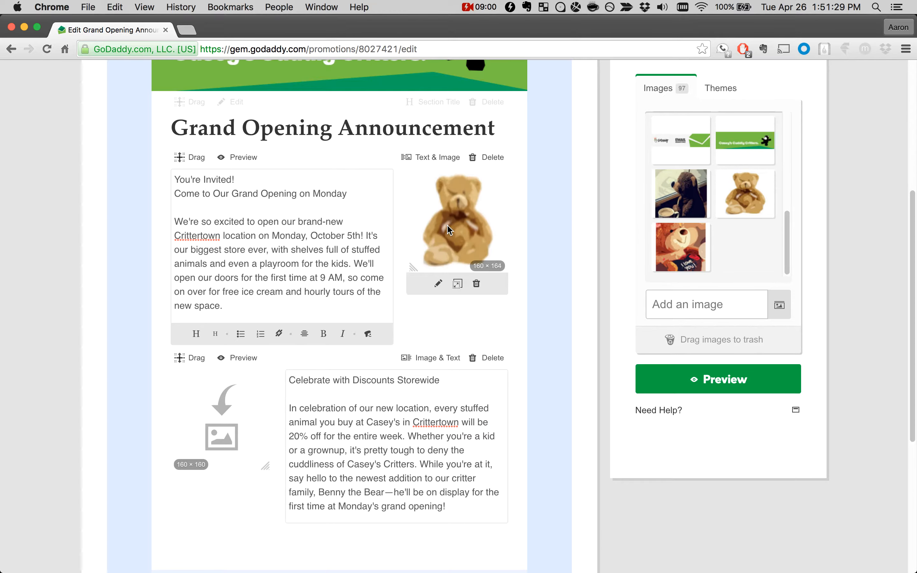
{"action": "left_click_drag", "start_coordinate": [678, 251], "coordinate": [228, 406]}
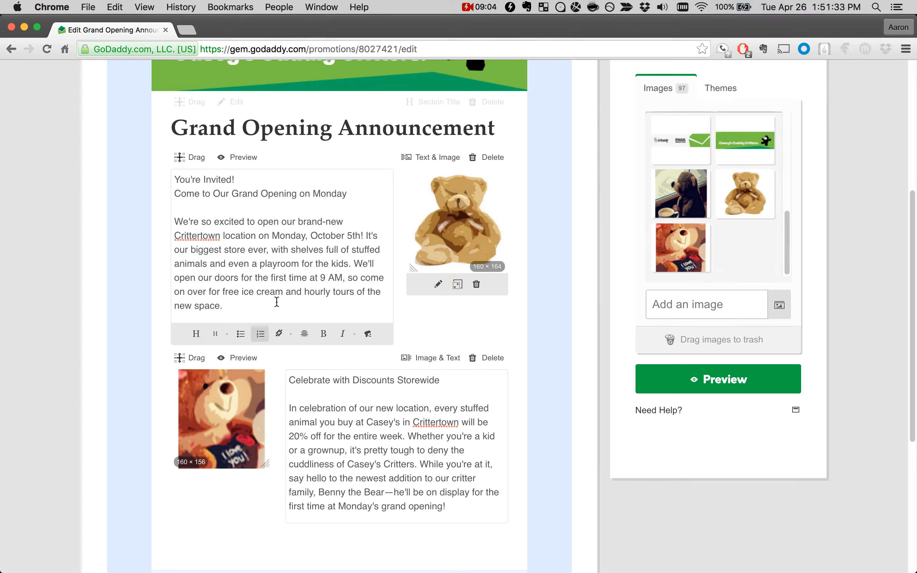
Step: Format "You're Invited!" as a main heading and compare the block's editing and preview views
{"action": "left_click", "coordinate": [297, 247]}
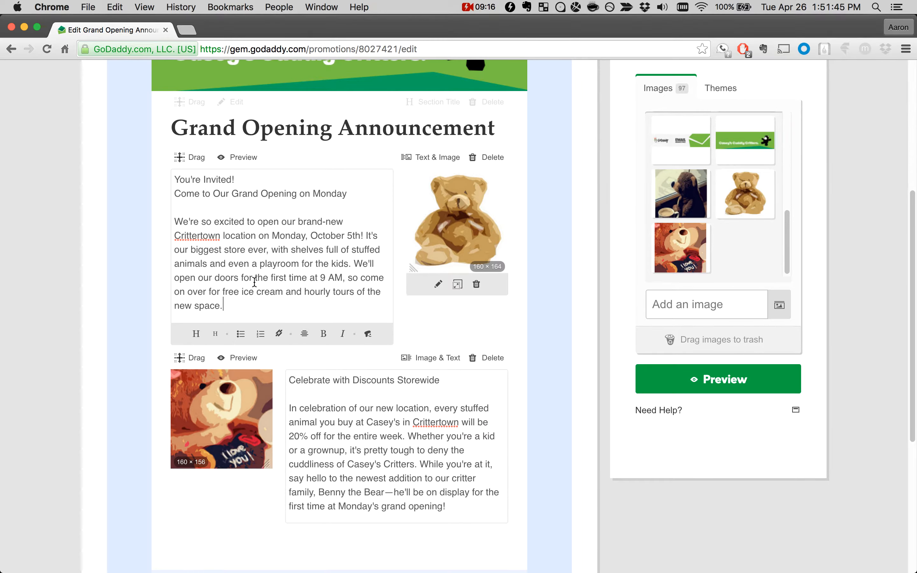
{"action": "left_click", "coordinate": [241, 185]}
{"action": "left_click", "coordinate": [248, 180]}
{"action": "left_click", "coordinate": [231, 180]}
{"action": "left_click_drag", "start_coordinate": [231, 181], "coordinate": [176, 181]}
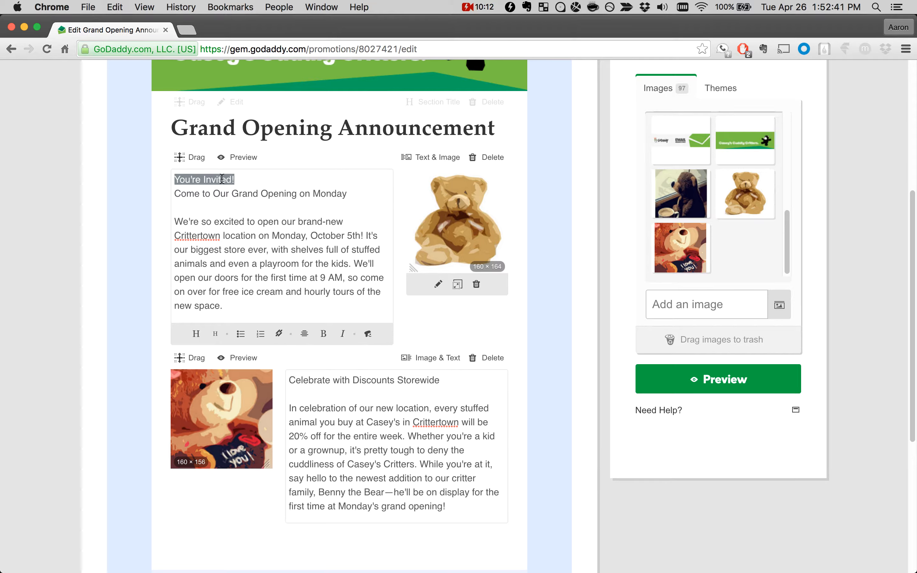
{"action": "left_click", "coordinate": [197, 334]}
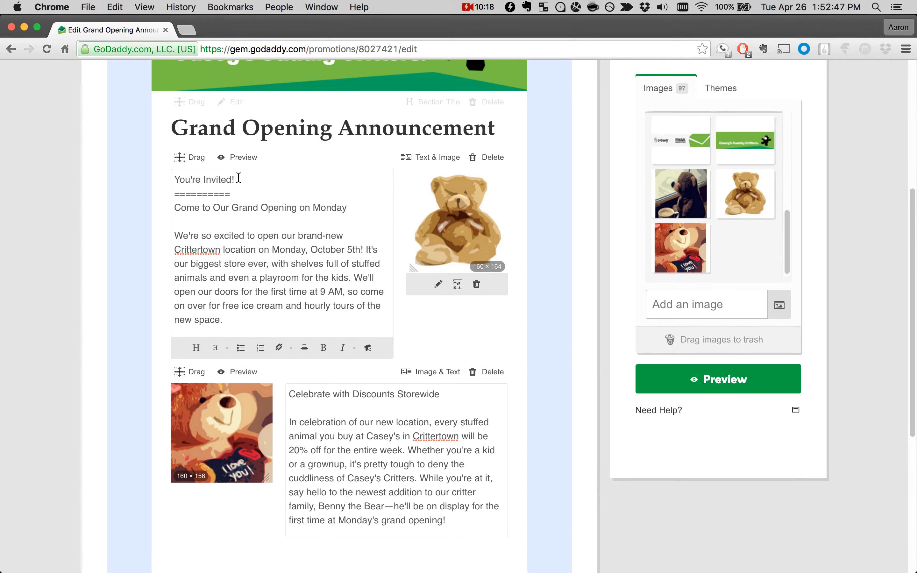
{"action": "left_click", "coordinate": [241, 160]}
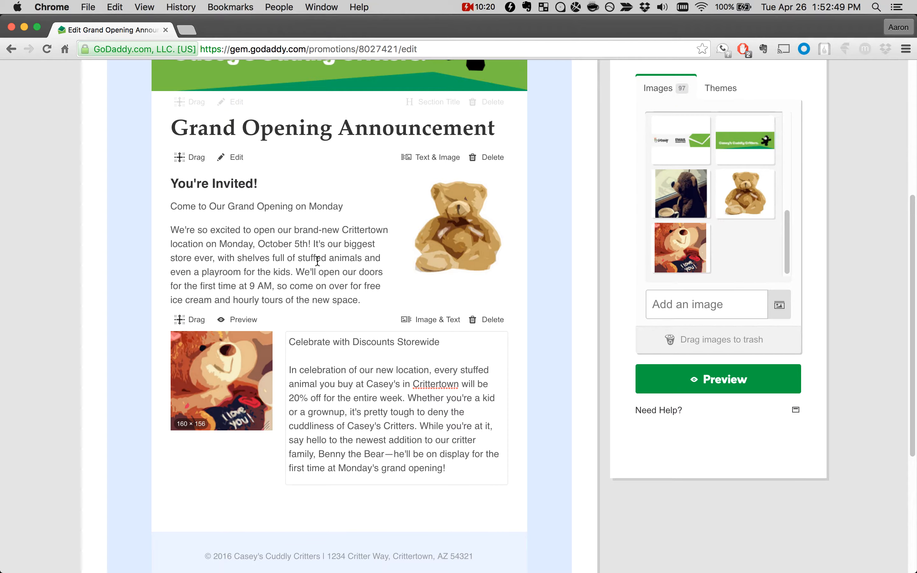
{"action": "left_click", "coordinate": [269, 253]}
{"action": "left_click", "coordinate": [241, 163]}
{"action": "left_click", "coordinate": [260, 203]}
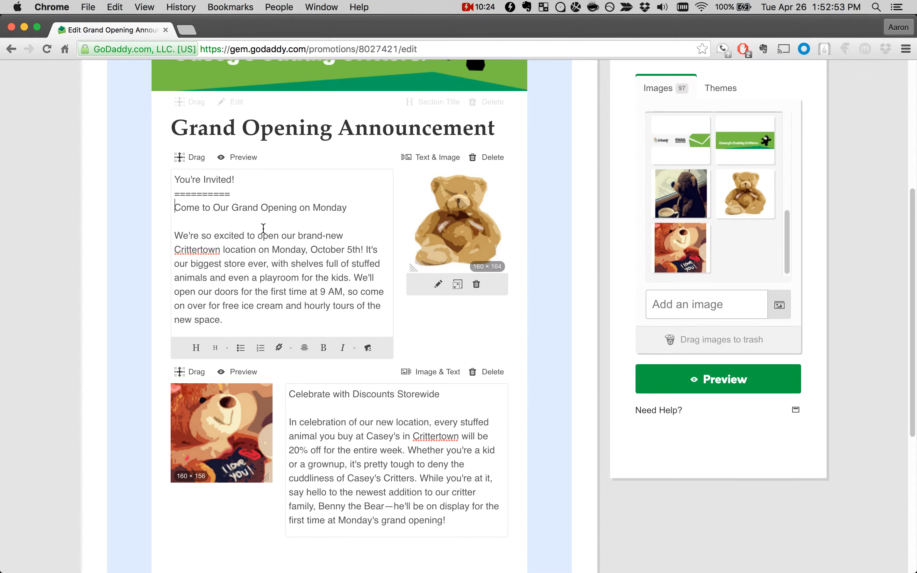
{"action": "left_click", "coordinate": [238, 160]}
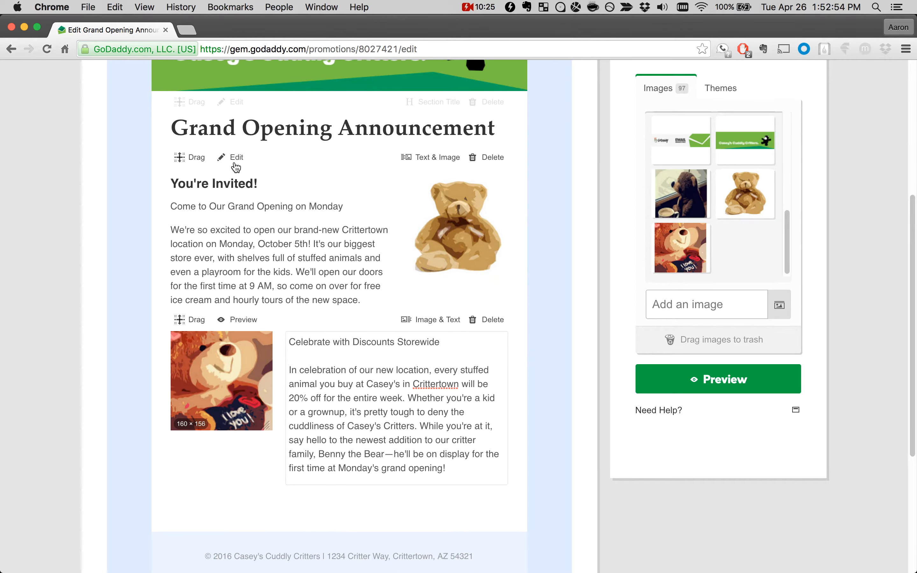
Step: Format "Come to Our Grand Opening on Monday" as a subheading and preview the block
{"action": "left_click", "coordinate": [254, 224]}
{"action": "left_click", "coordinate": [179, 208]}
{"action": "left_click_drag", "start_coordinate": [179, 208], "coordinate": [348, 209]}
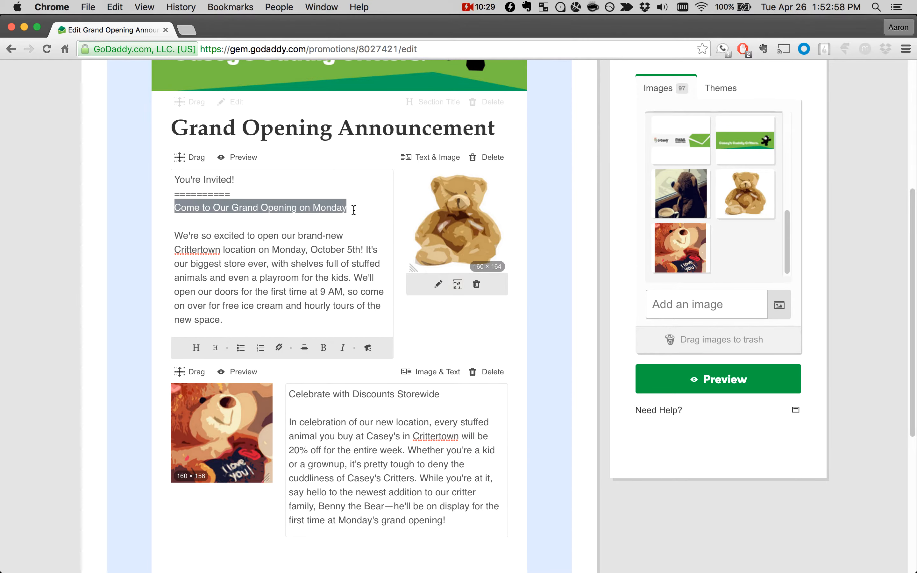
{"action": "left_click", "coordinate": [218, 348]}
{"action": "left_click", "coordinate": [236, 165]}
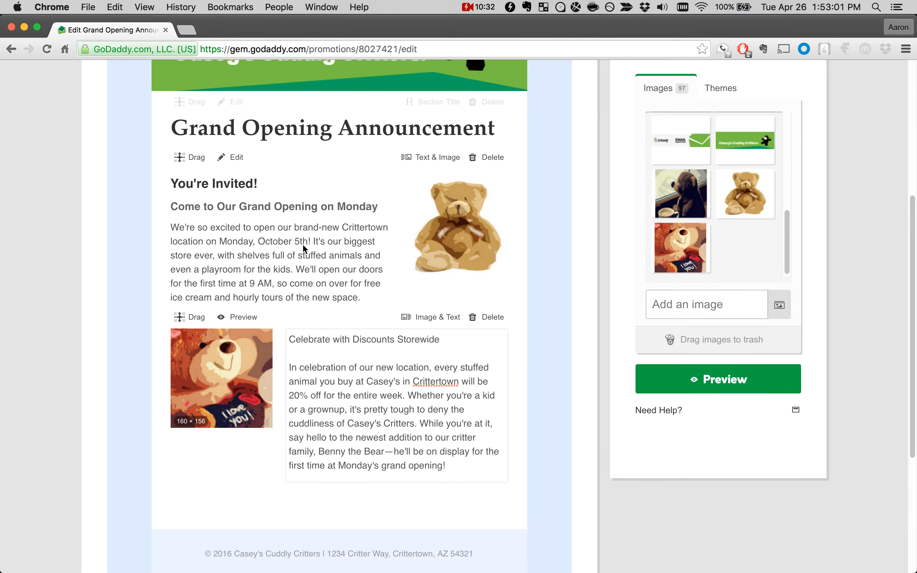
Step: Make "brand-new Crittertown location" bold in the first paragraph and preview the block
{"action": "left_click", "coordinate": [326, 270]}
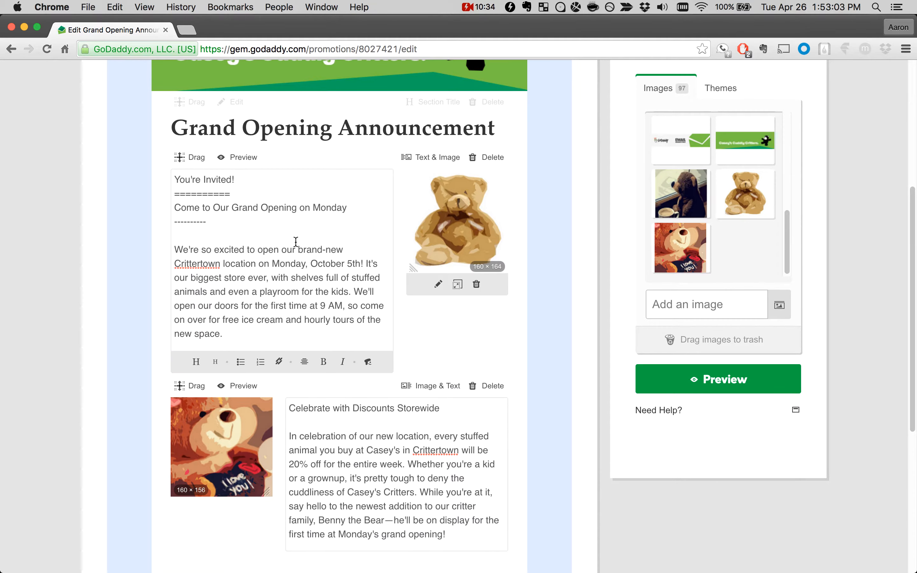
{"action": "left_click", "coordinate": [299, 249]}
{"action": "left_click_drag", "start_coordinate": [298, 249], "coordinate": [254, 262]}
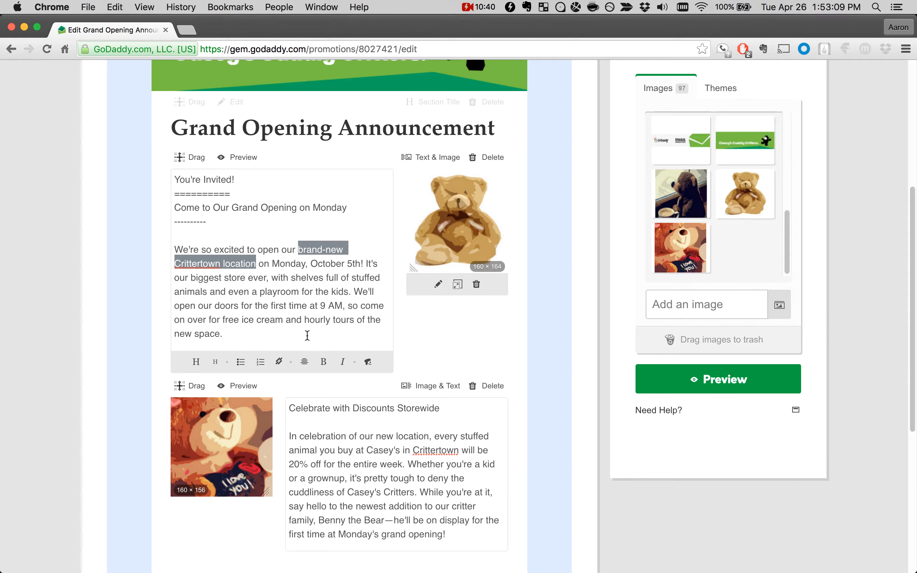
{"action": "left_click", "coordinate": [323, 361]}
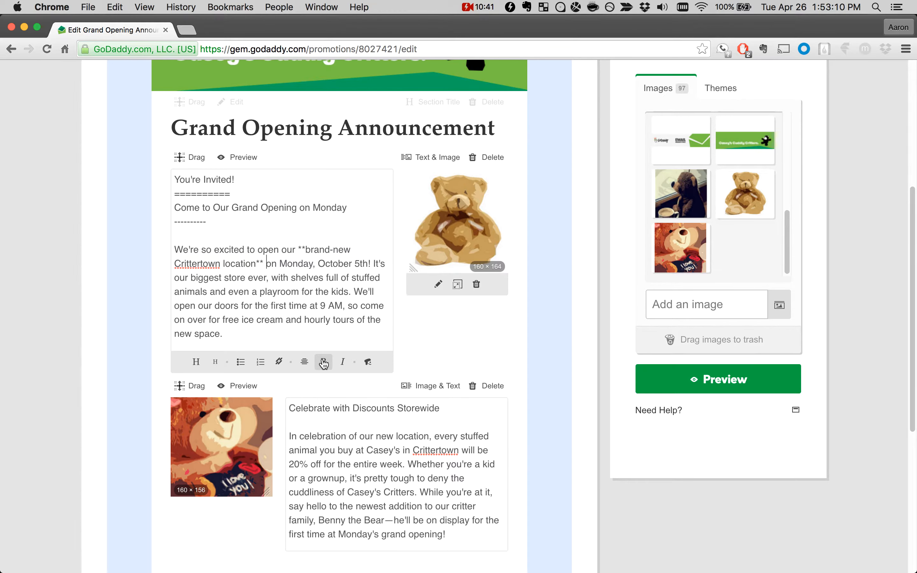
{"action": "left_click", "coordinate": [228, 169]}
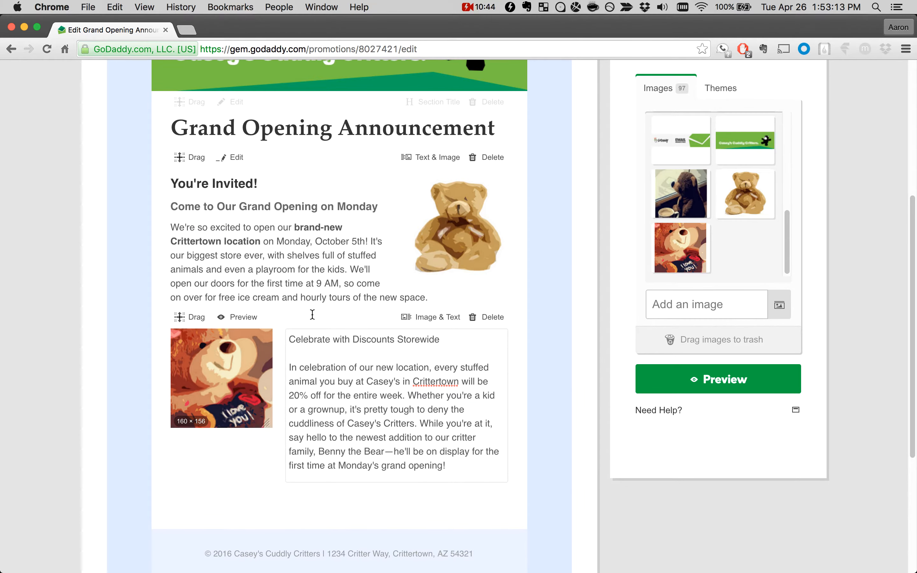
Step: Format "Celebrate with Discounts Storewide" as a main heading in the Image & Text block
{"action": "left_click", "coordinate": [384, 423]}
{"action": "left_click_drag", "start_coordinate": [292, 341], "coordinate": [446, 342]}
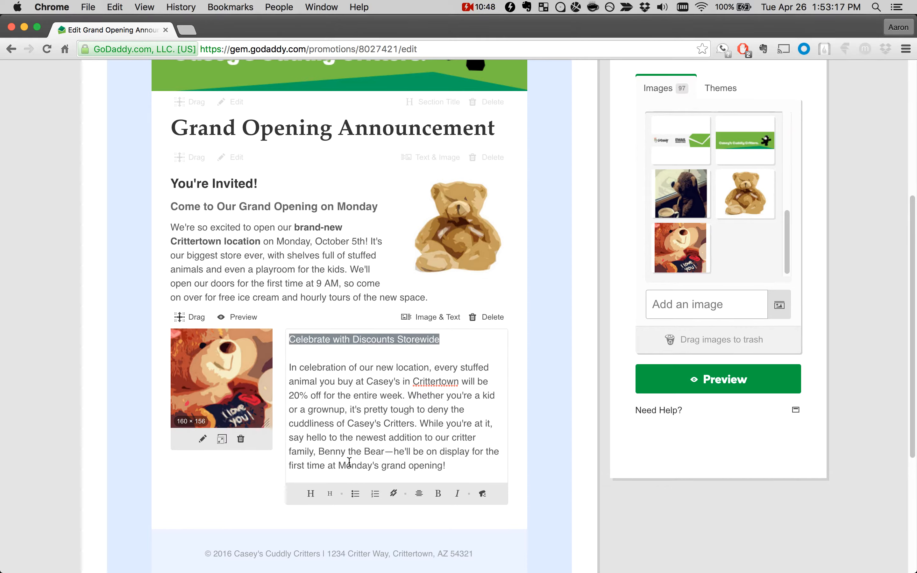
{"action": "left_click", "coordinate": [310, 493]}
{"action": "left_click_drag", "start_coordinate": [367, 396], "coordinate": [458, 393]}
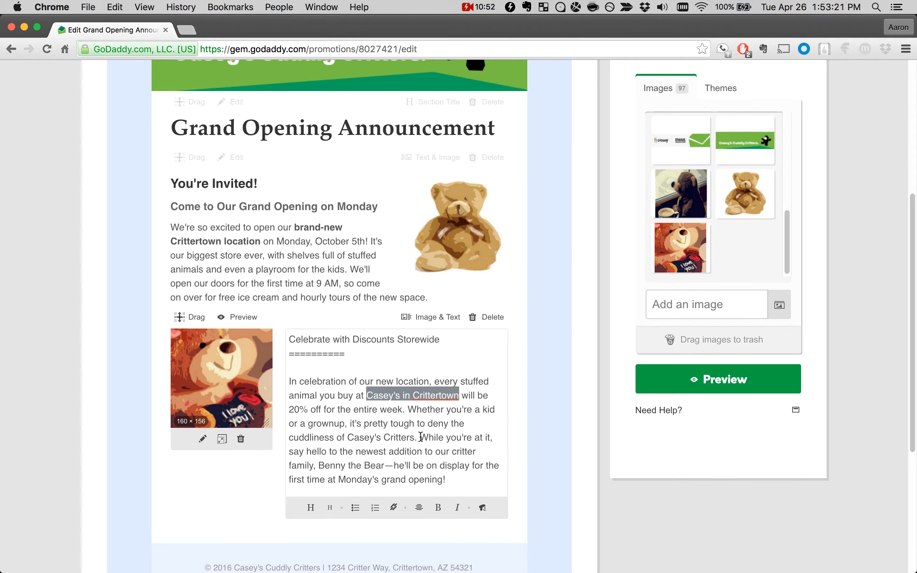
{"action": "left_click", "coordinate": [395, 508]}
{"action": "type", "text": "http://www.example.com"}
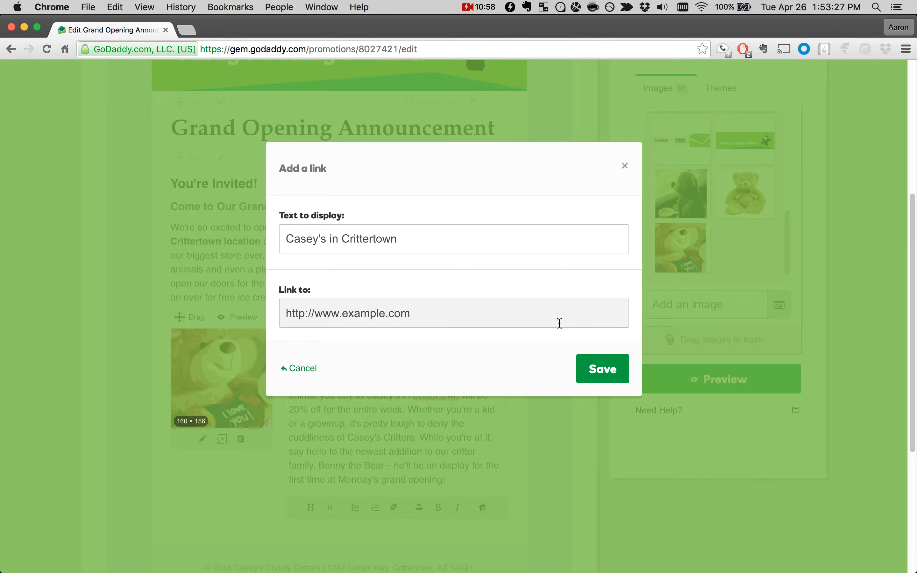
{"action": "left_click", "coordinate": [596, 368]}
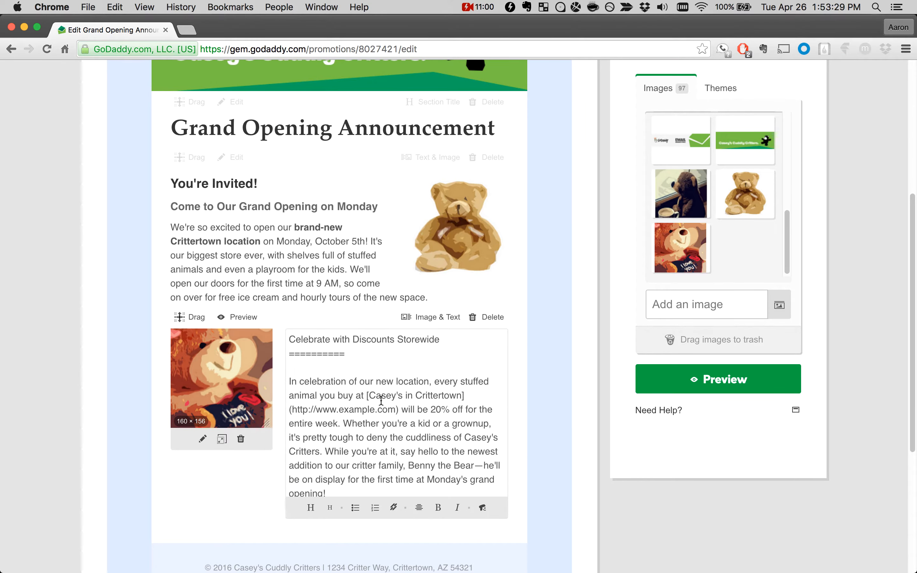
{"action": "left_click", "coordinate": [359, 498]}
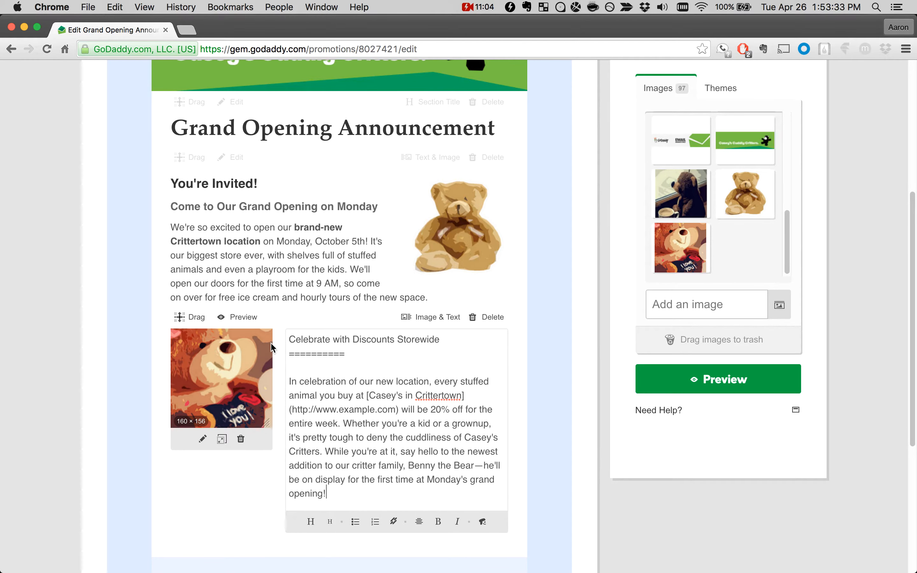
{"action": "left_click", "coordinate": [243, 320]}
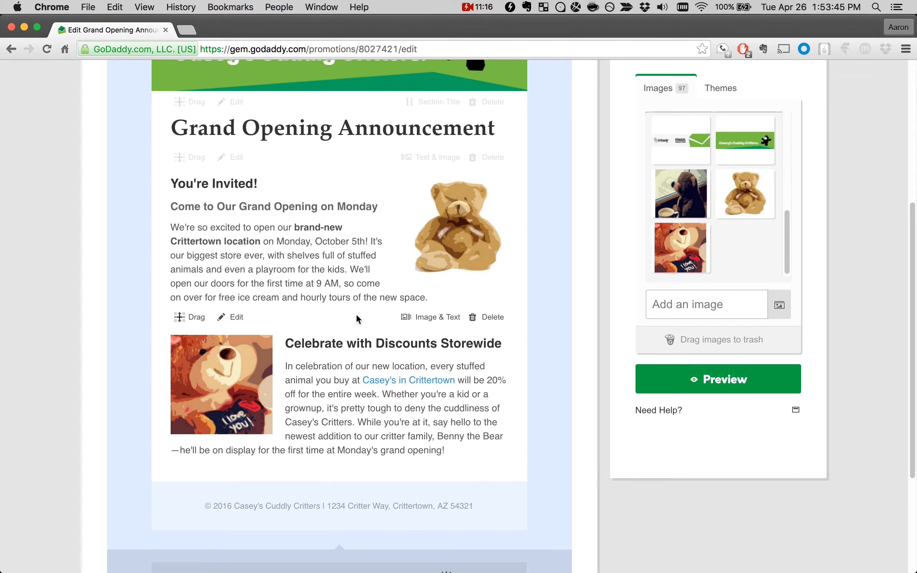
Step: Resize the sitting teddy bear image to about 200 × 204 and the "I love you" bear image to about 200 × 196
{"action": "scroll", "coordinate": [348, 292], "scroll_direction": "down", "scroll_amount": 3}
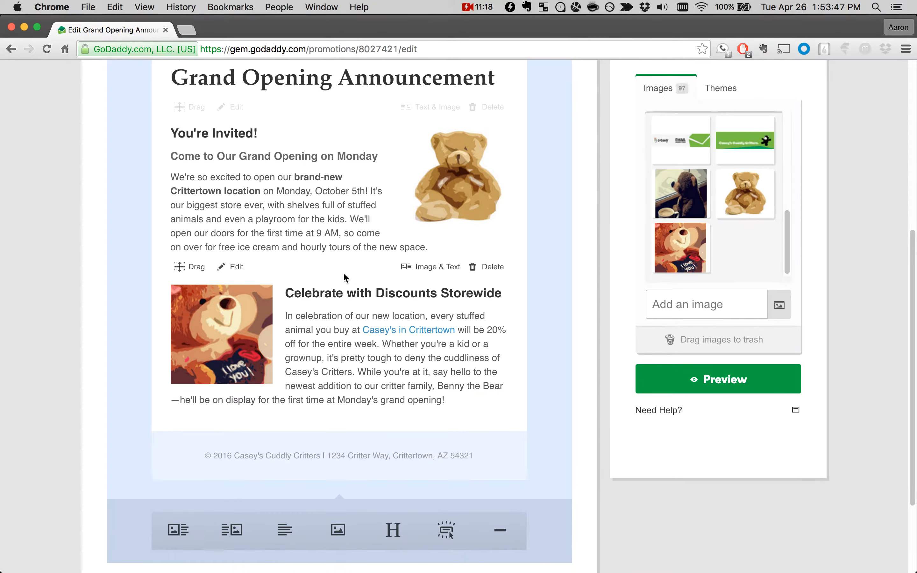
{"action": "scroll", "coordinate": [339, 254], "scroll_direction": "up", "scroll_amount": 1}
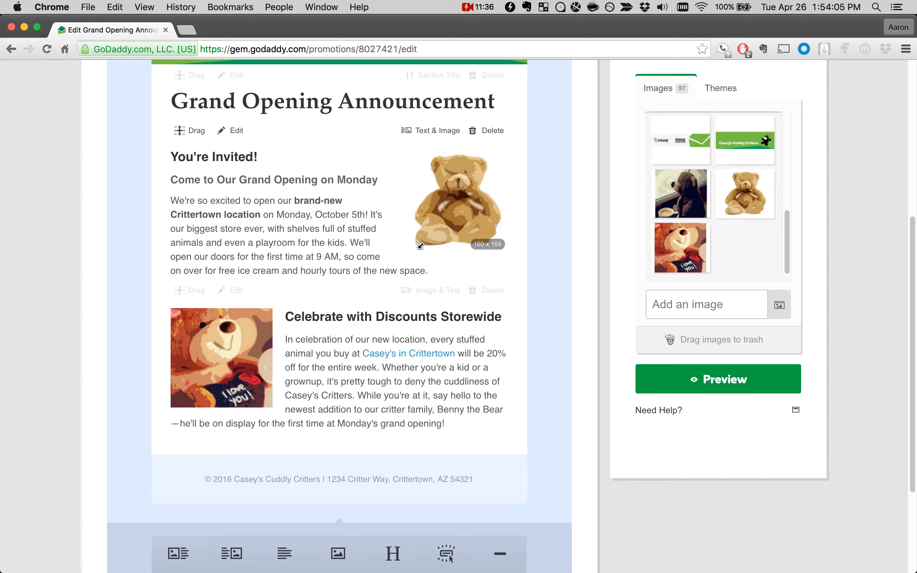
{"action": "left_click_drag", "start_coordinate": [420, 246], "coordinate": [397, 261]}
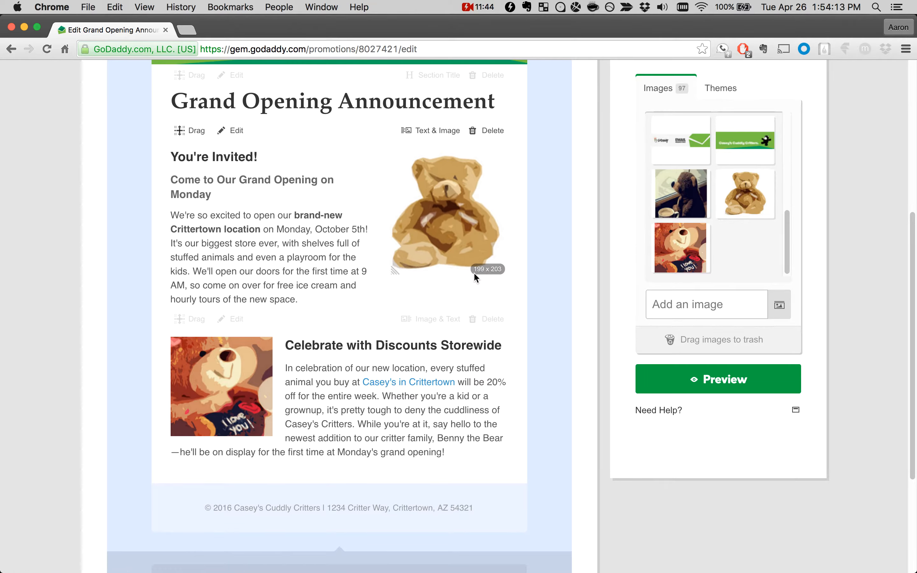
{"action": "left_click_drag", "start_coordinate": [393, 271], "coordinate": [392, 272]}
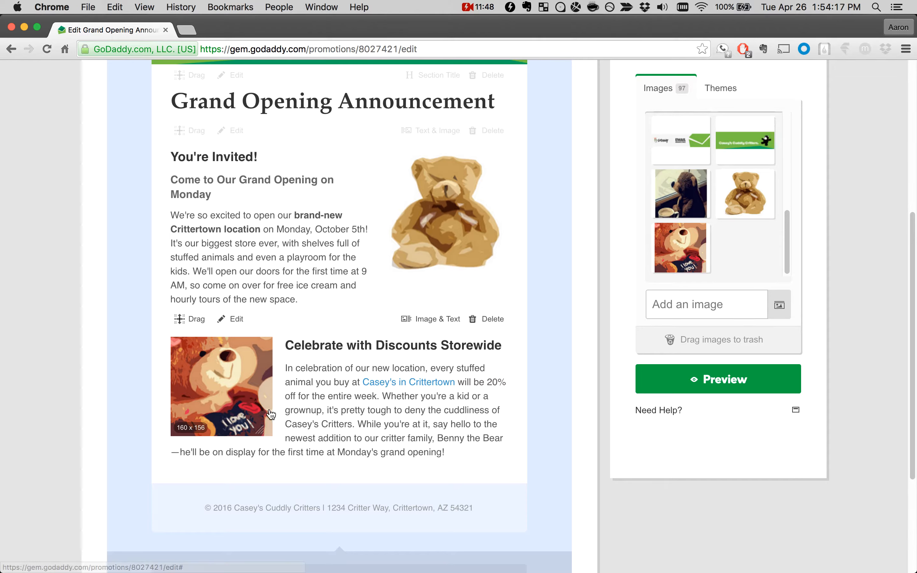
{"action": "left_click_drag", "start_coordinate": [263, 425], "coordinate": [287, 450]}
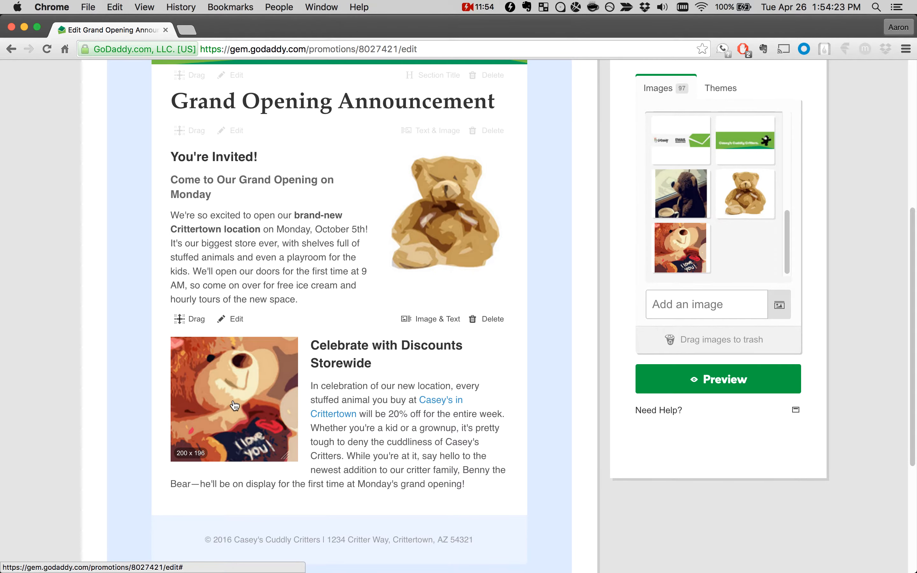
Step: Open both content blocks for editing, expand the sitting teddy bear image to full size and shrink it to about 200 × 208
{"action": "left_click", "coordinate": [293, 260]}
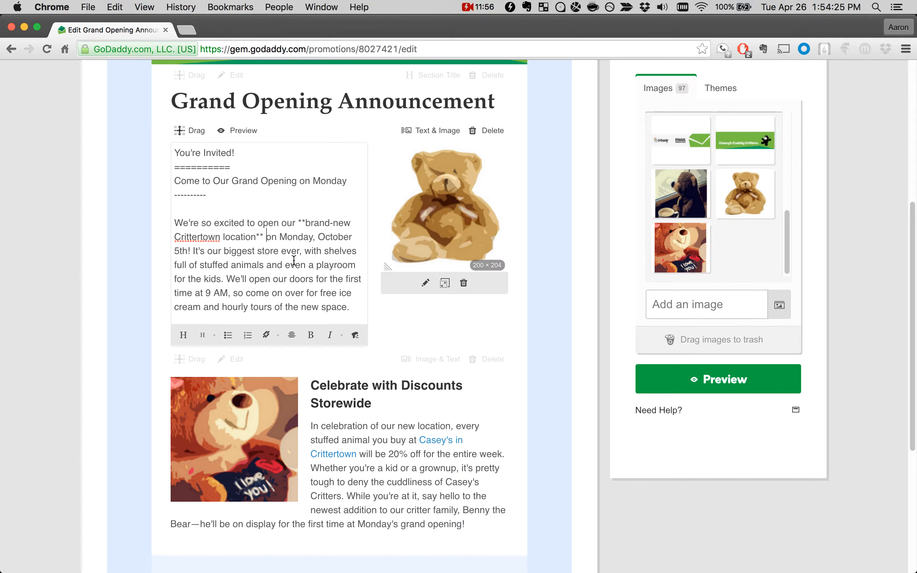
{"action": "left_click", "coordinate": [383, 429]}
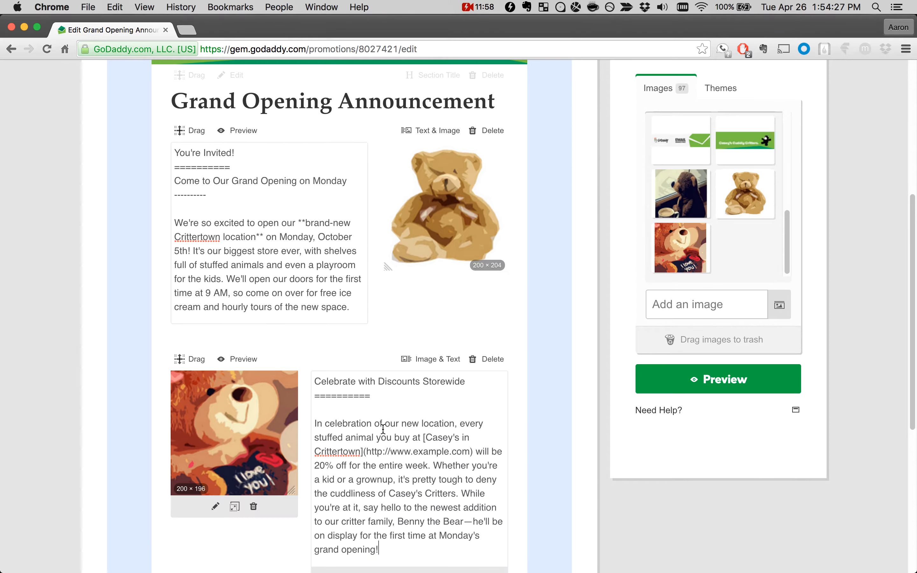
{"action": "left_click", "coordinate": [309, 311]}
{"action": "left_click", "coordinate": [265, 219]}
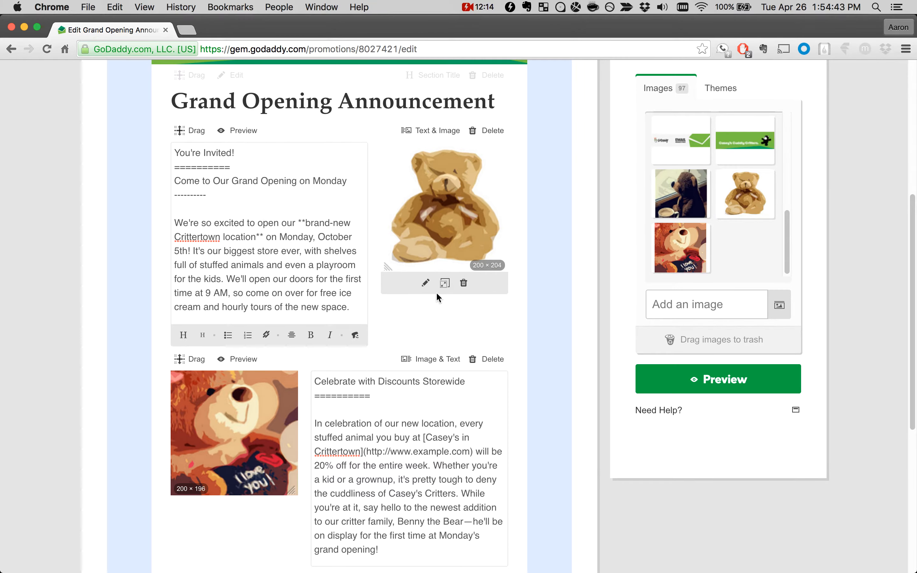
{"action": "left_click", "coordinate": [444, 283]}
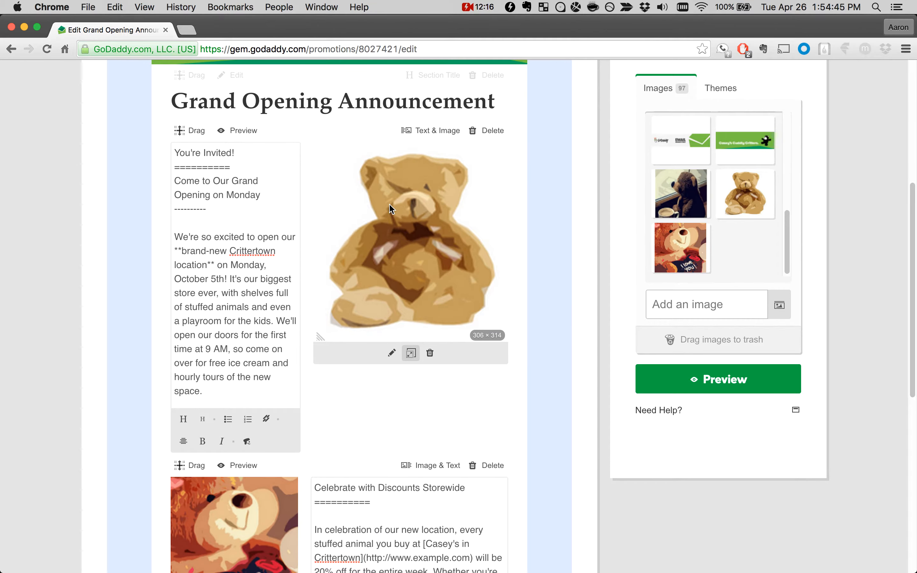
{"action": "left_click_drag", "start_coordinate": [319, 326], "coordinate": [387, 267]}
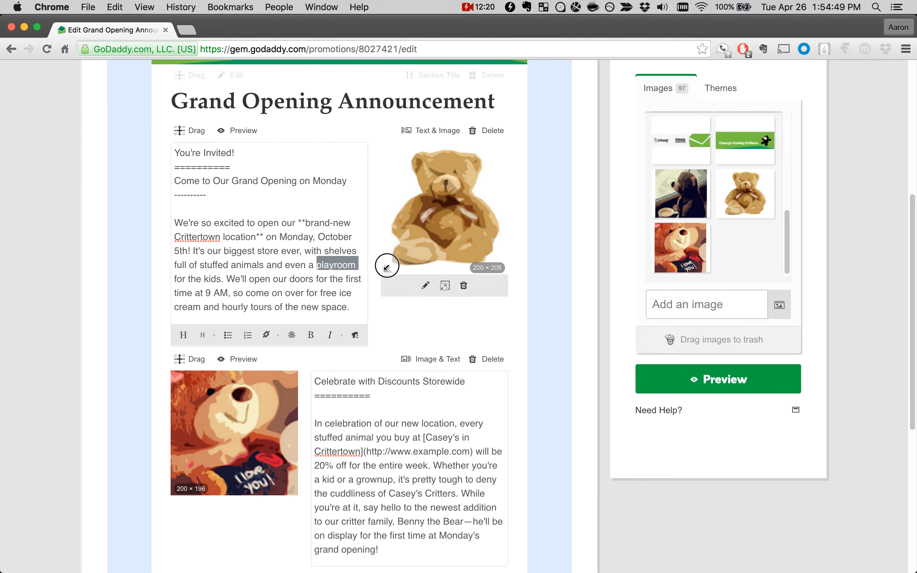
{"action": "left_click", "coordinate": [425, 289]}
{"action": "left_click", "coordinate": [361, 301]}
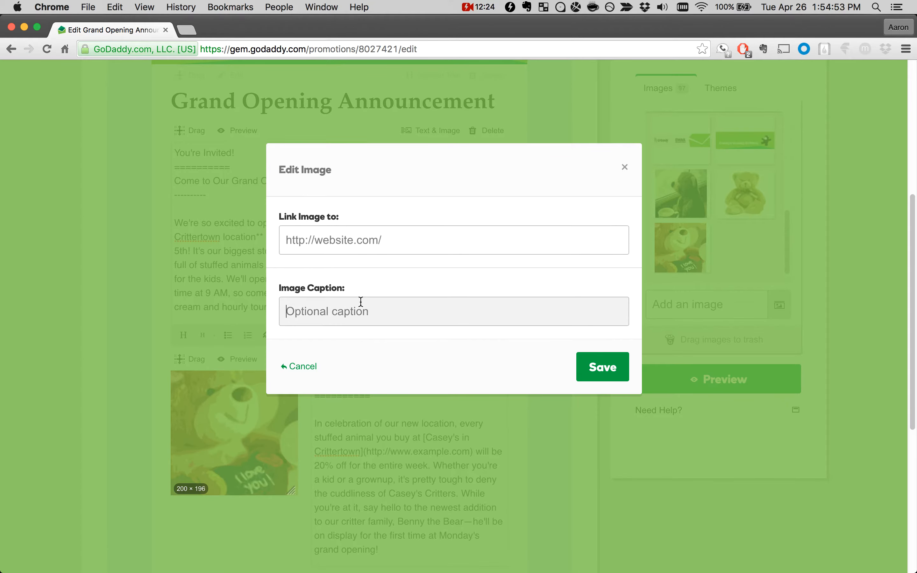
{"action": "left_click", "coordinate": [341, 232]}
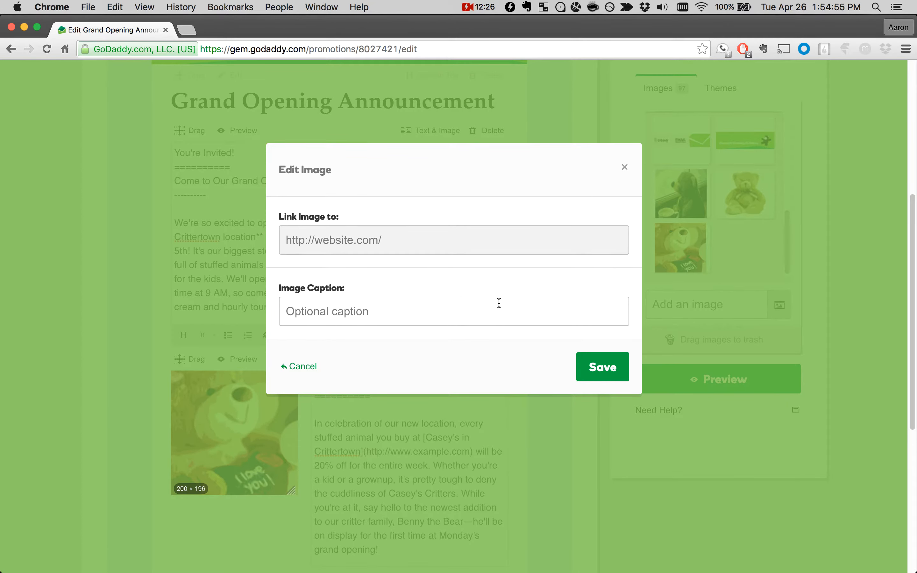
{"action": "type", "text": "http://www.example.com"}
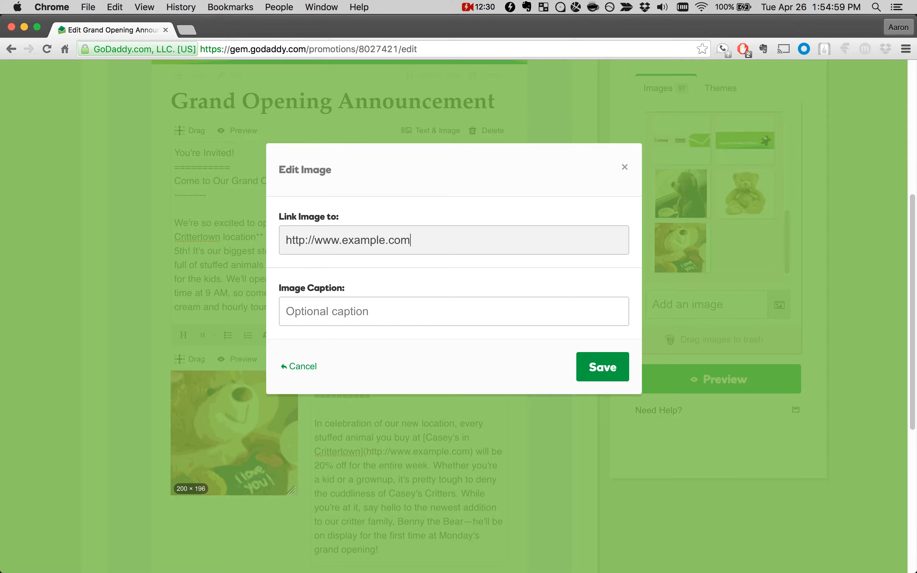
{"action": "left_click", "coordinate": [457, 318]}
{"action": "type", "text": "Caption "}
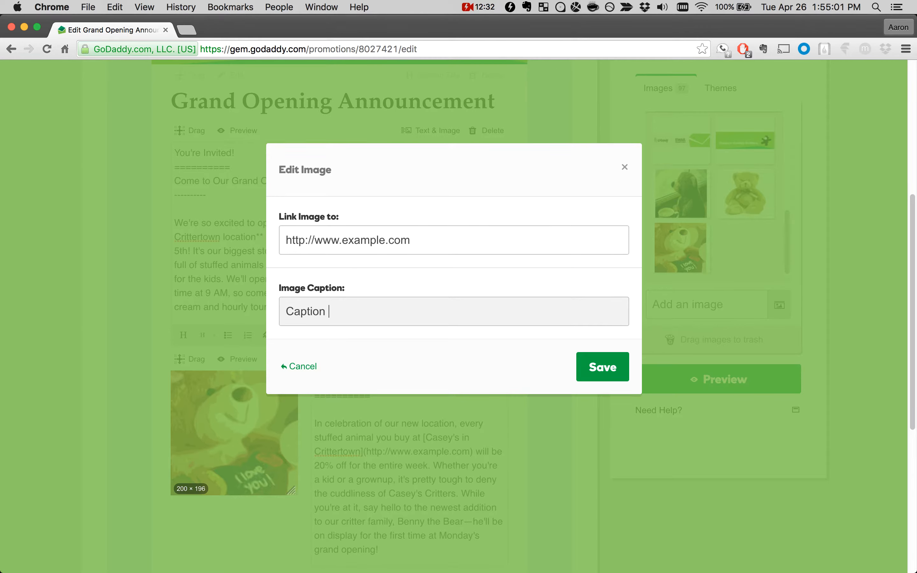
{"action": "type", "text": "example!"}
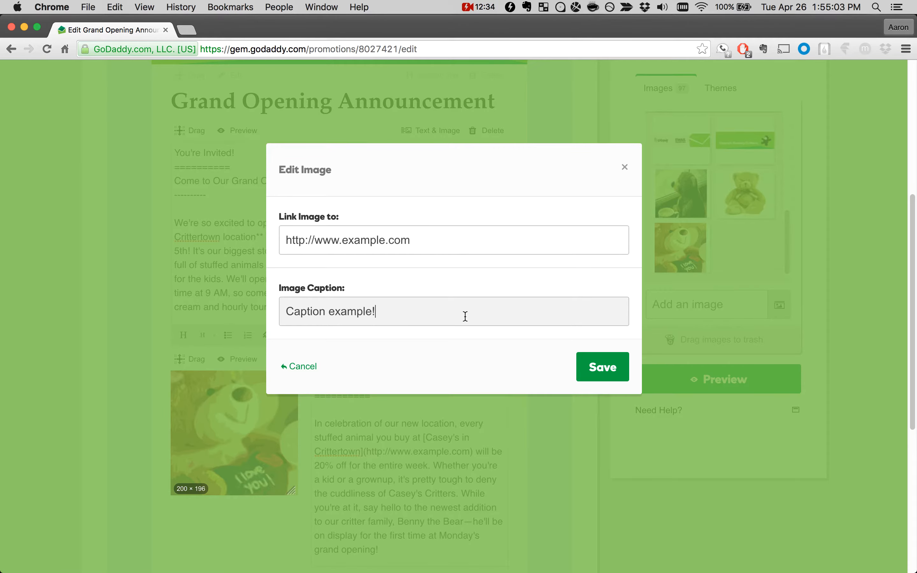
{"action": "left_click", "coordinate": [583, 365]}
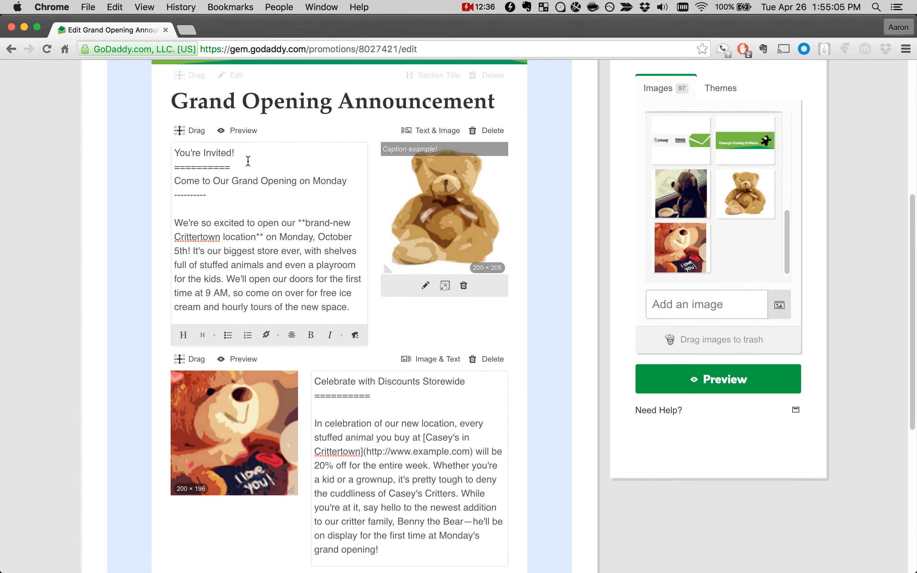
Step: Preview both content blocks and save the campaign
{"action": "left_click", "coordinate": [227, 130]}
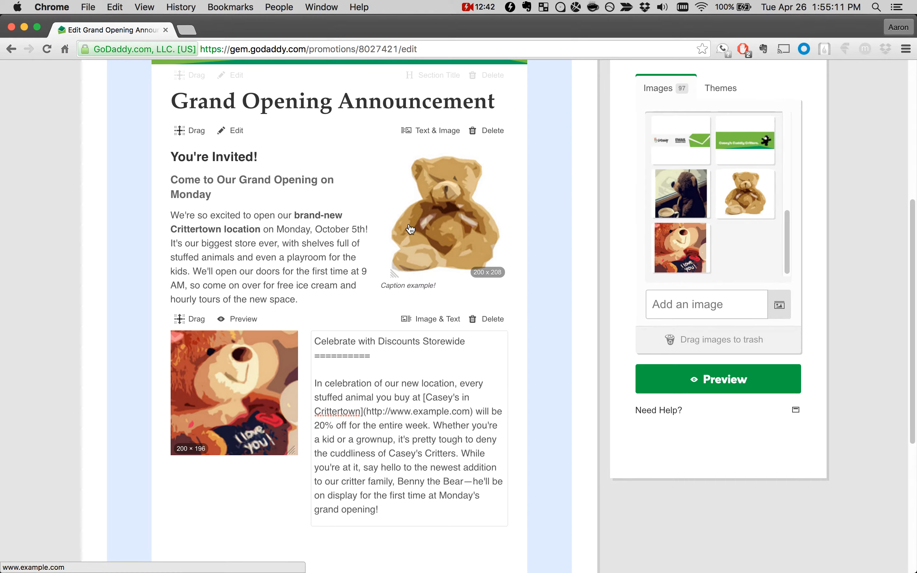
{"action": "left_click", "coordinate": [252, 320]}
{"action": "scroll", "coordinate": [296, 253], "scroll_direction": "down", "scroll_amount": 4}
{"action": "scroll", "coordinate": [295, 250], "scroll_direction": "up", "scroll_amount": 6}
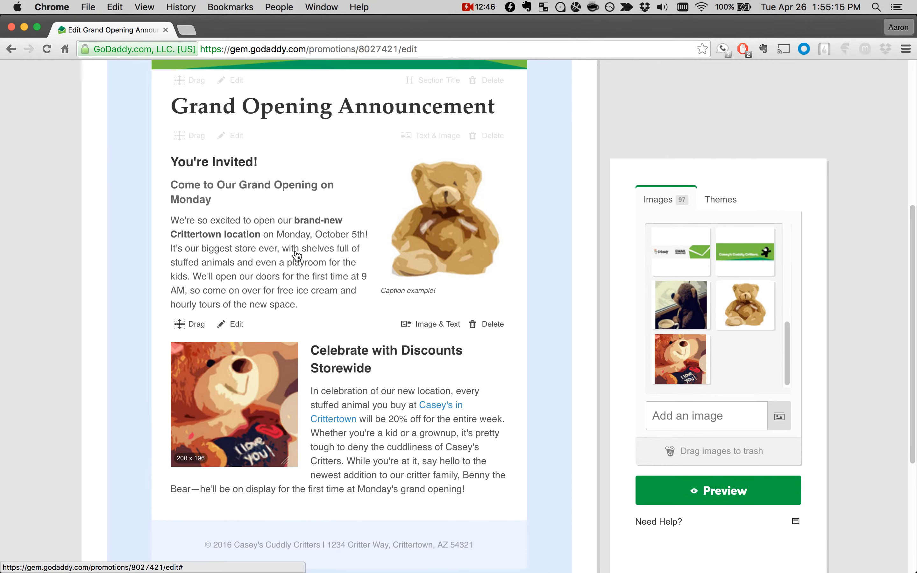
{"action": "scroll", "coordinate": [296, 256], "scroll_direction": "up", "scroll_amount": 4}
{"action": "left_click", "coordinate": [492, 107]}
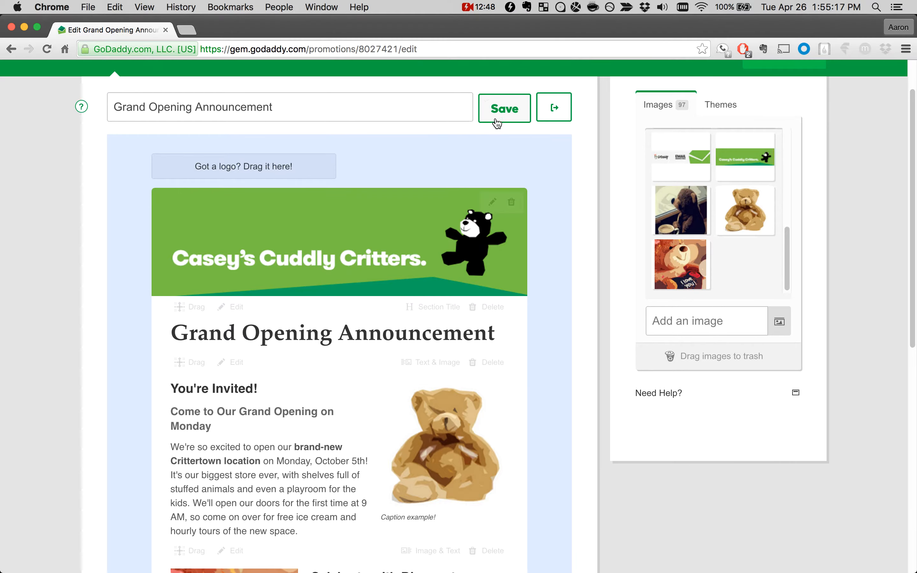
Step: Add an empty Text block below the "Celebrate with Discounts Storewide" block
{"action": "scroll", "coordinate": [356, 359], "scroll_direction": "down", "scroll_amount": 10}
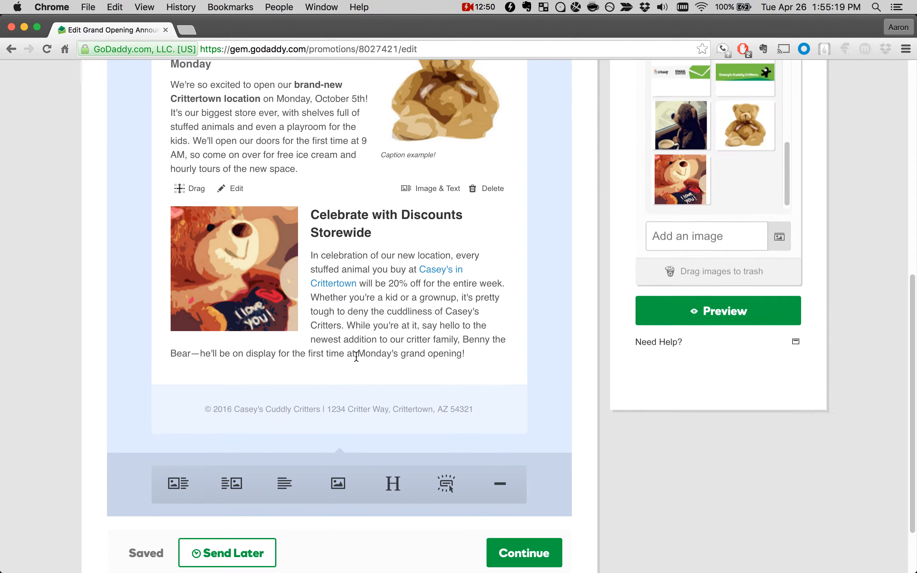
{"action": "left_click", "coordinate": [287, 484]}
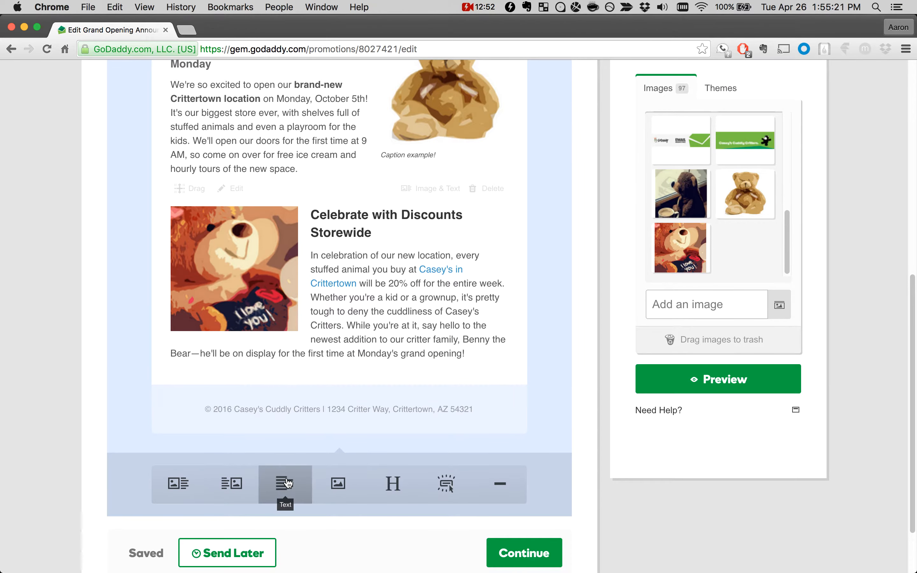
{"action": "scroll", "coordinate": [246, 301], "scroll_direction": "up", "scroll_amount": 2}
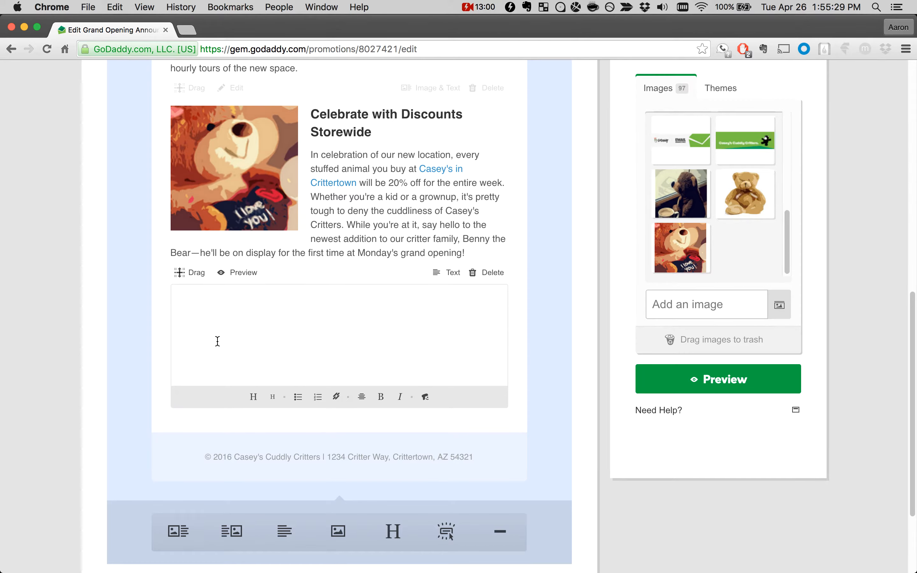
Step: Switch the empty block's layout to Image & Text, Text & Image and back to Text, and delete the block
{"action": "left_click", "coordinate": [446, 273]}
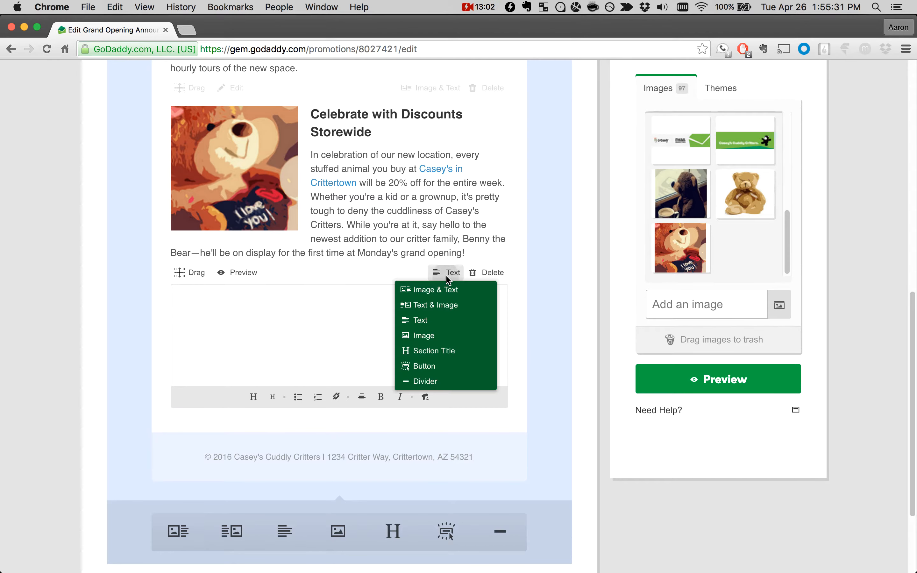
{"action": "left_click", "coordinate": [446, 290]}
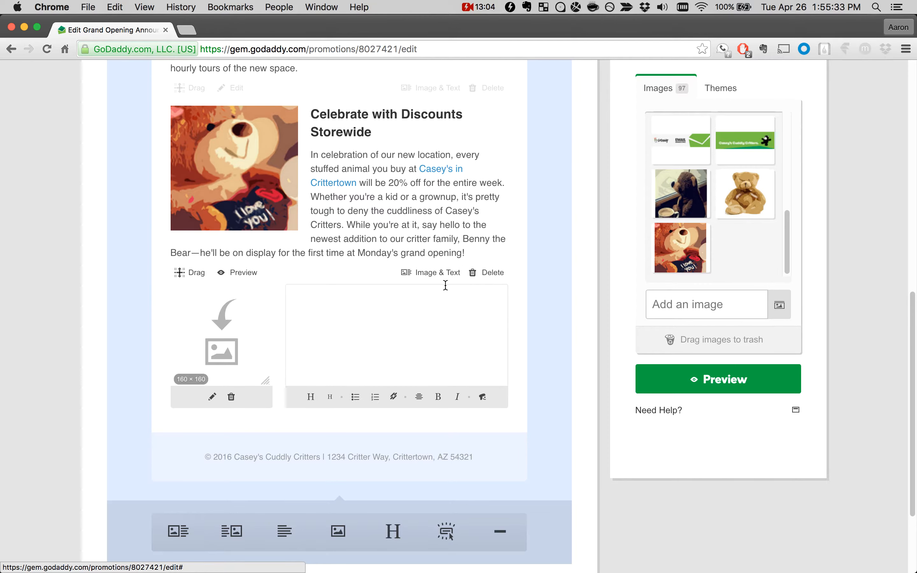
{"action": "left_click", "coordinate": [433, 276]}
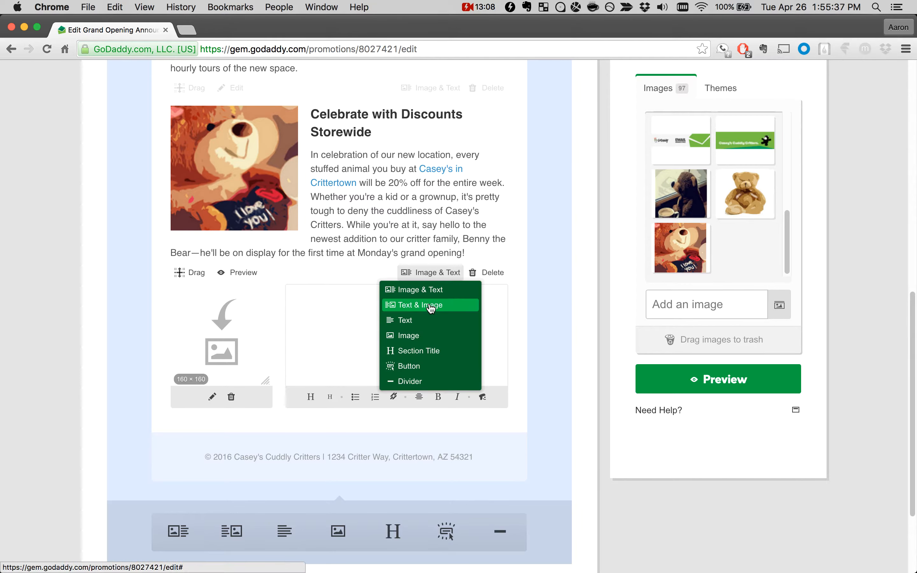
{"action": "left_click", "coordinate": [431, 306]}
{"action": "left_click", "coordinate": [429, 272]}
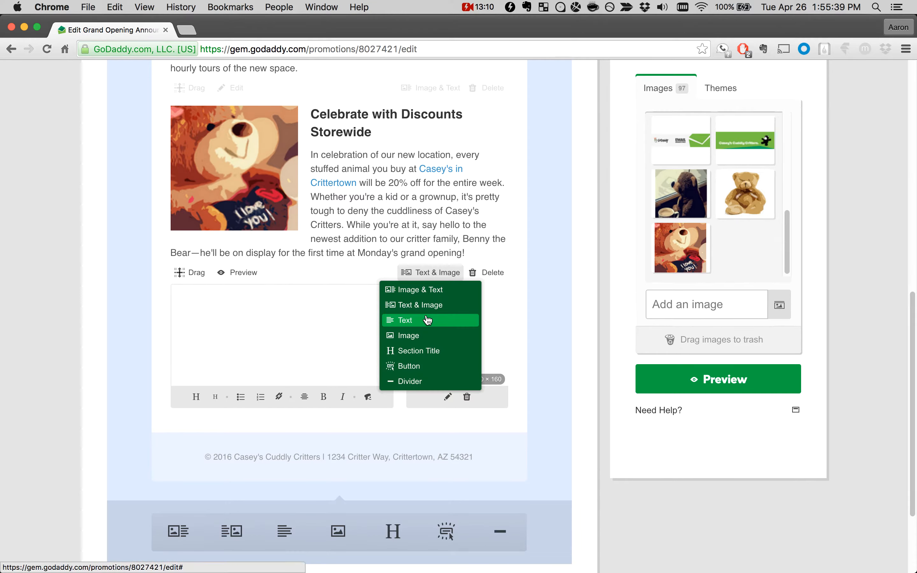
{"action": "left_click", "coordinate": [424, 319]}
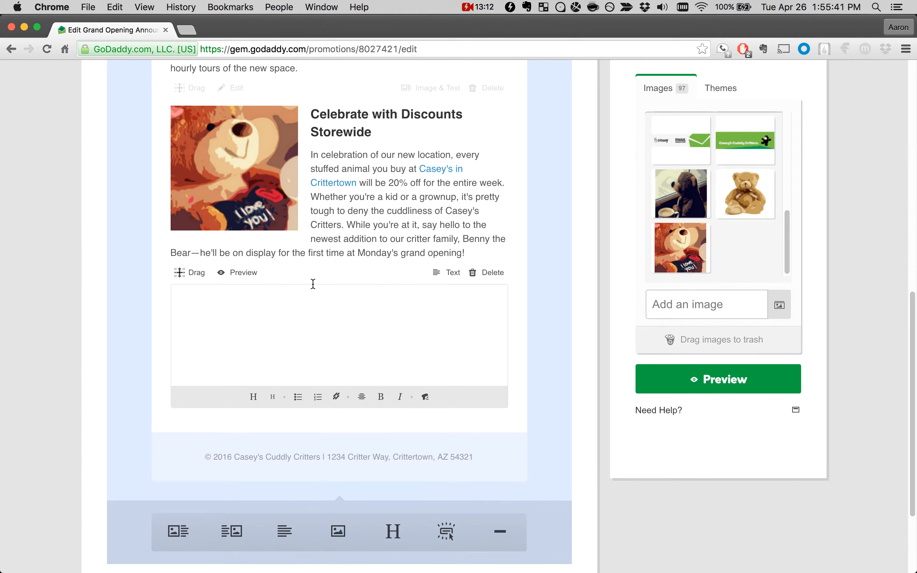
{"action": "left_click", "coordinate": [492, 272]}
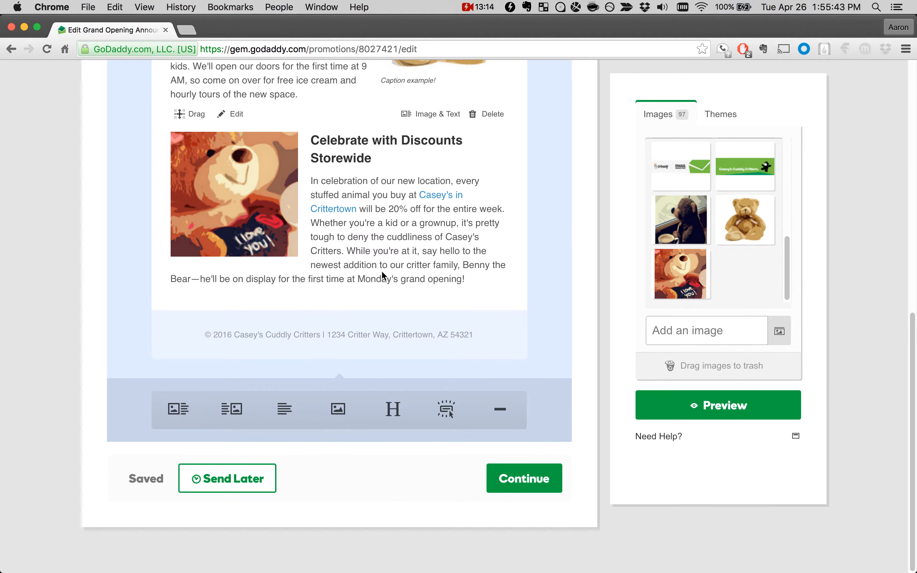
Step: Add an Image block below the "Celebrate with Discounts Storewide" block
{"action": "left_click", "coordinate": [339, 410]}
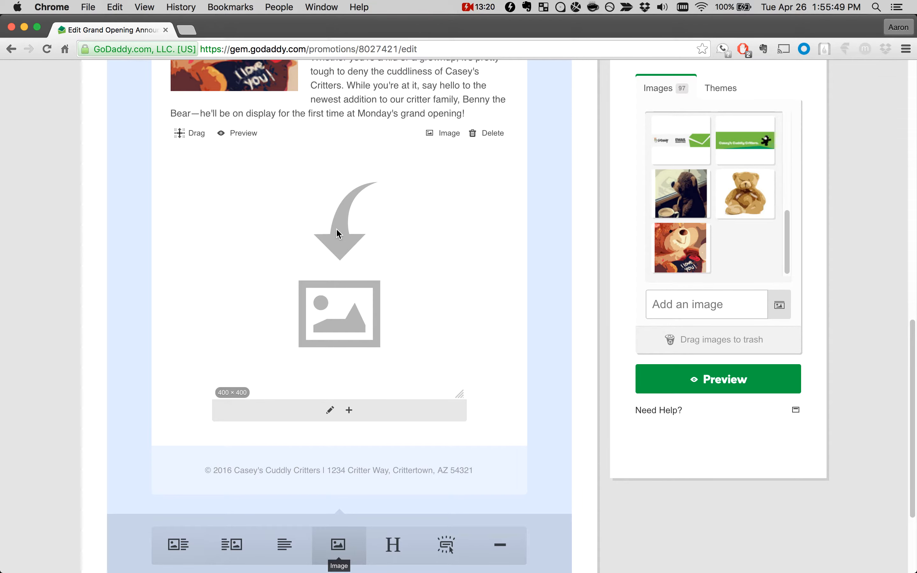
Step: Review the link and caption settings of the empty Image block and close them without changes
{"action": "scroll", "coordinate": [338, 234], "scroll_direction": "up", "scroll_amount": 4}
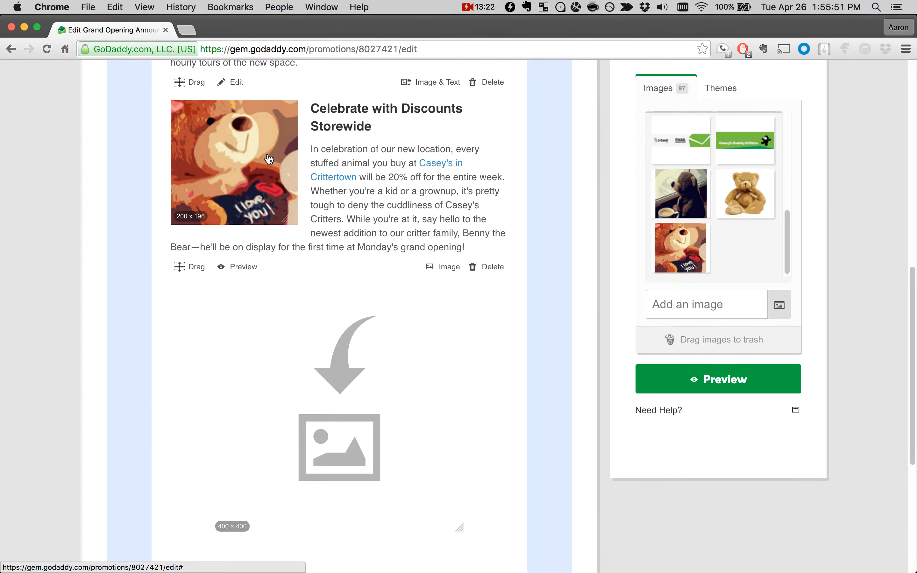
{"action": "mouse_move", "coordinate": [371, 353]}
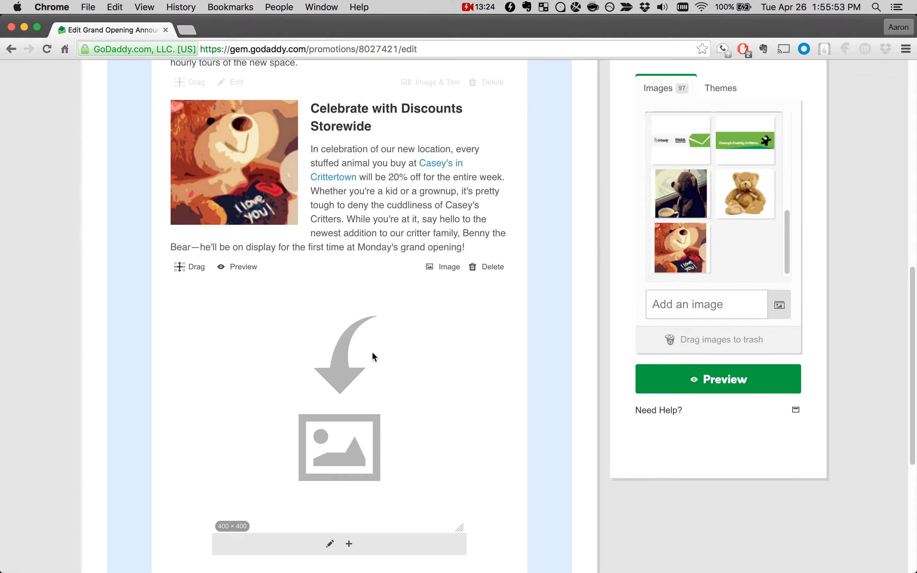
{"action": "scroll", "coordinate": [372, 351], "scroll_direction": "down", "scroll_amount": 1}
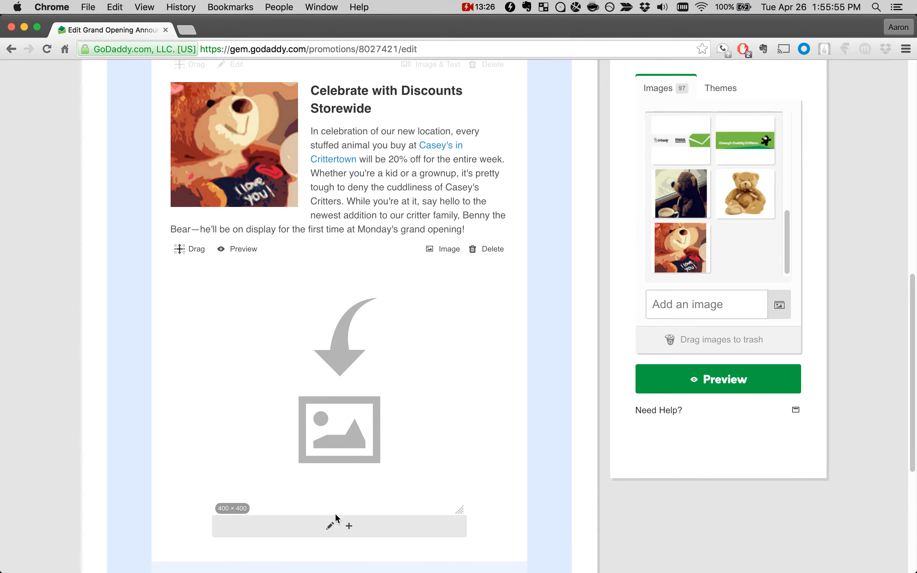
{"action": "left_click", "coordinate": [330, 527]}
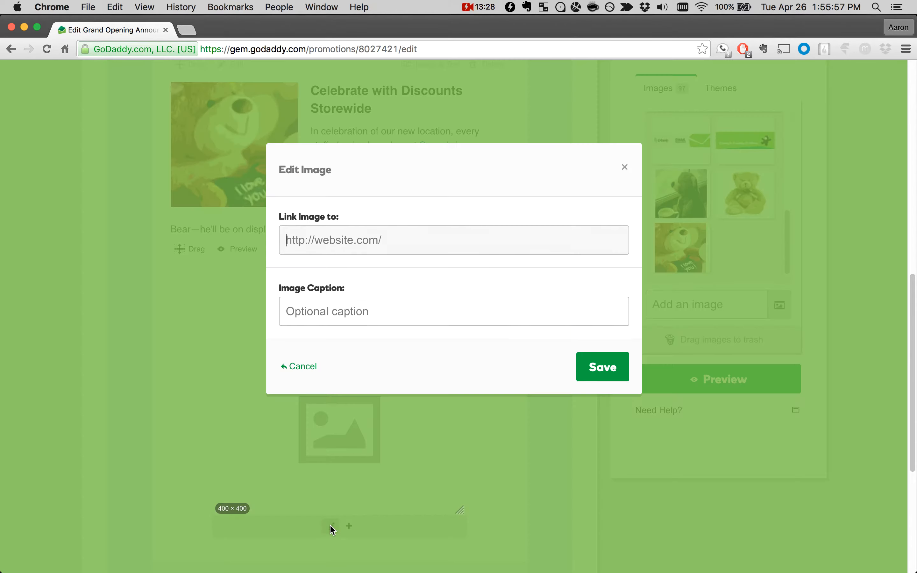
{"action": "left_click", "coordinate": [352, 305]}
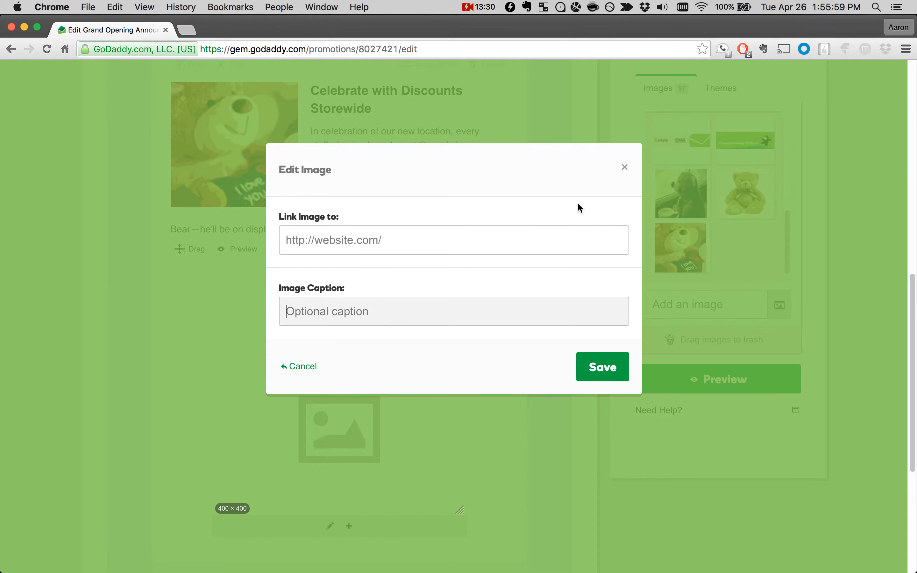
{"action": "left_click", "coordinate": [624, 171]}
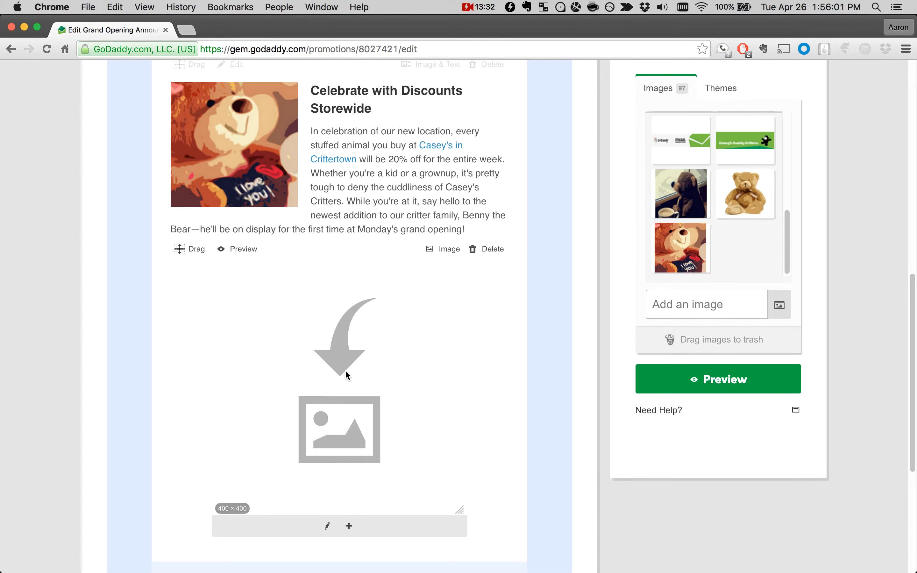
Step: Add three more image slots to the empty Image block below "Celebrate with Discounts Storewide"
{"action": "scroll", "coordinate": [344, 370], "scroll_direction": "down", "scroll_amount": 1}
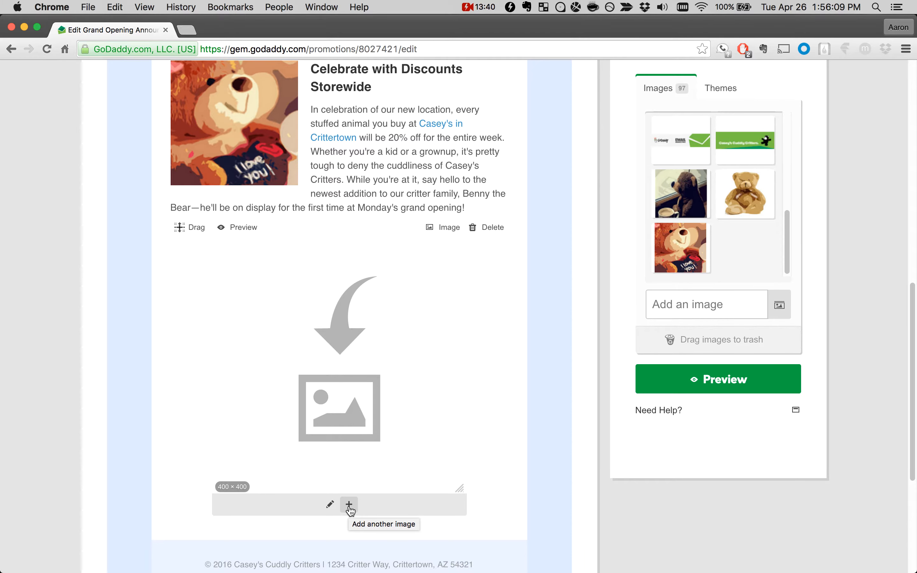
{"action": "left_click", "coordinate": [349, 505]}
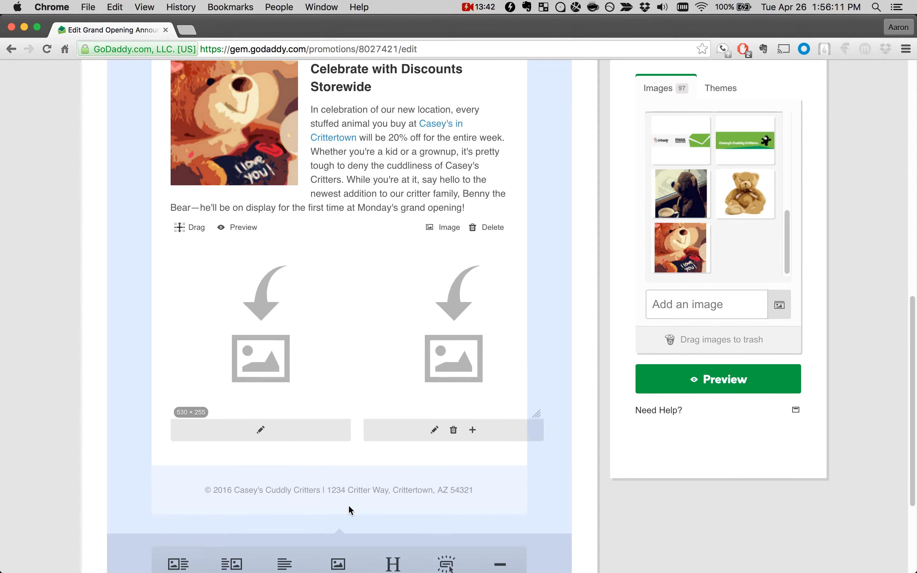
{"action": "left_click", "coordinate": [444, 412]}
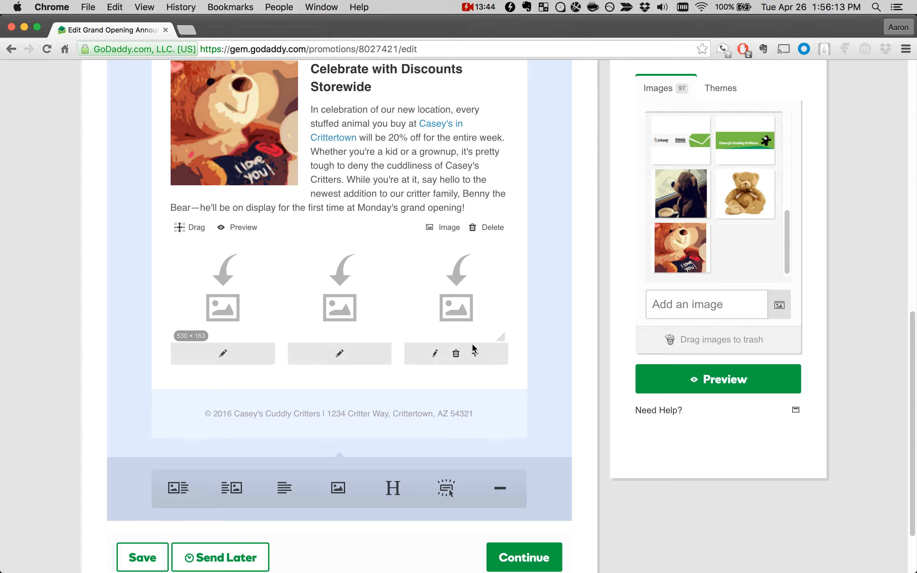
{"action": "left_click", "coordinate": [475, 351]}
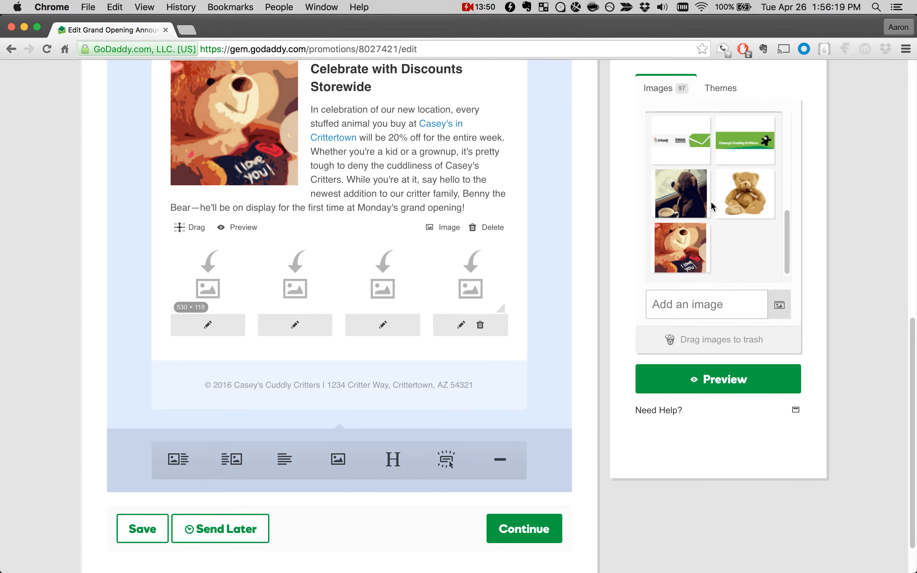
Step: Fill the four slots with the coffee bear, tan bear, "I love you" bear and coffee bear pictures, and enlarge the row to 530 × 114
{"action": "left_click_drag", "start_coordinate": [669, 192], "coordinate": [212, 285]}
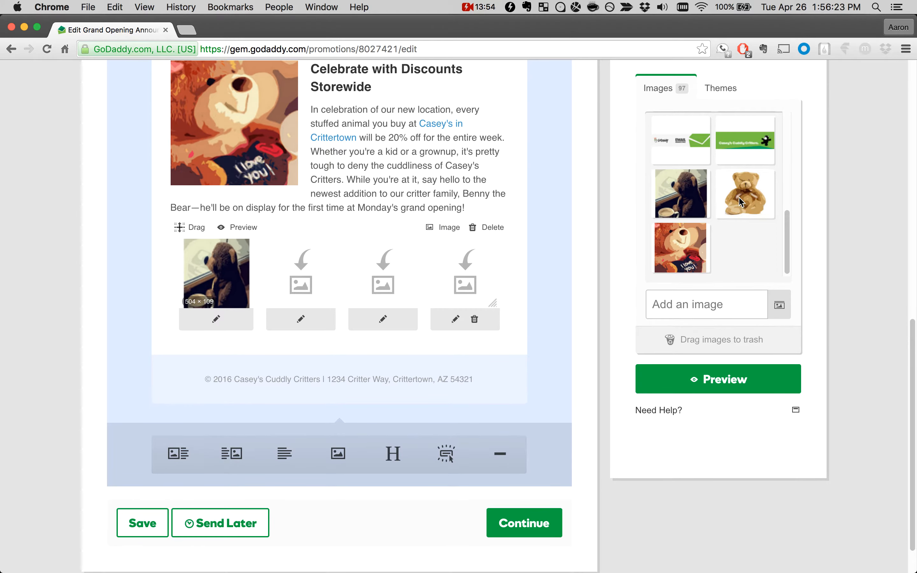
{"action": "left_click_drag", "start_coordinate": [739, 200], "coordinate": [311, 291]}
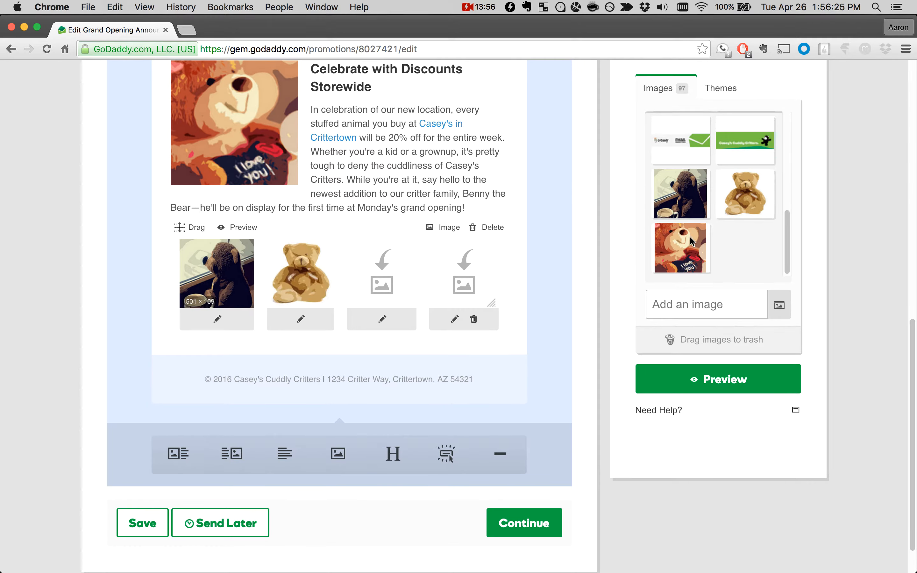
{"action": "left_click_drag", "start_coordinate": [690, 240], "coordinate": [379, 267]}
{"action": "left_click_drag", "start_coordinate": [693, 198], "coordinate": [474, 289]}
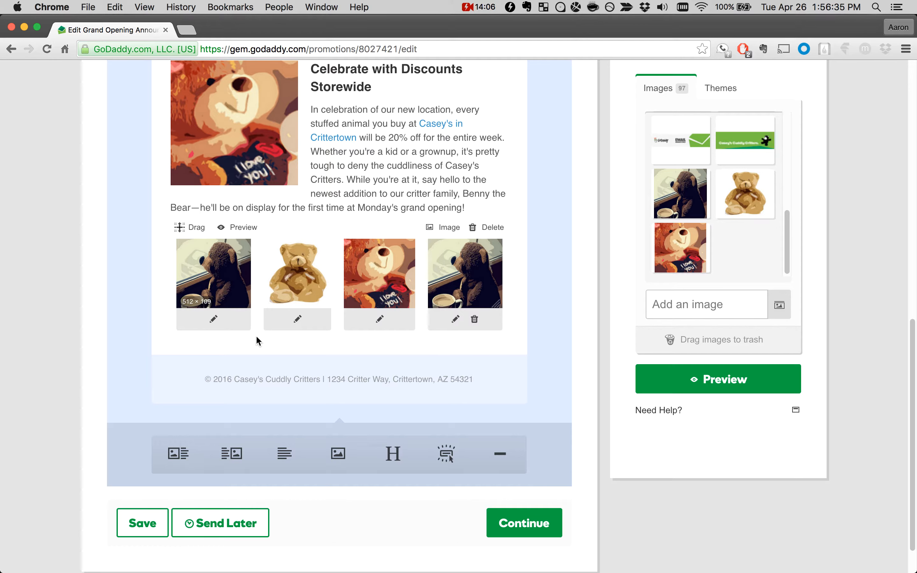
{"action": "mouse_move", "coordinate": [503, 305]}
{"action": "left_mouse_down"}
{"action": "mouse_move", "coordinate": [448, 292]}
{"action": "mouse_move", "coordinate": [473, 291]}
{"action": "mouse_move", "coordinate": [511, 314]}
{"action": "mouse_move", "coordinate": [436, 272]}
{"action": "mouse_move", "coordinate": [512, 311]}
{"action": "left_mouse_up"}
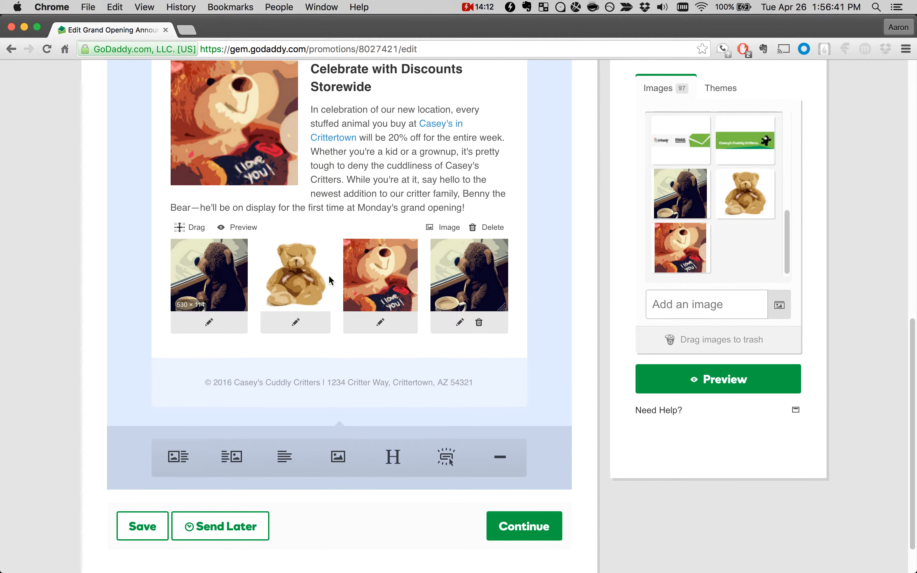
Step: Delete the fourth and third images from the row and enlarge the remaining two to 530 × 250
{"action": "left_click", "coordinate": [479, 323]}
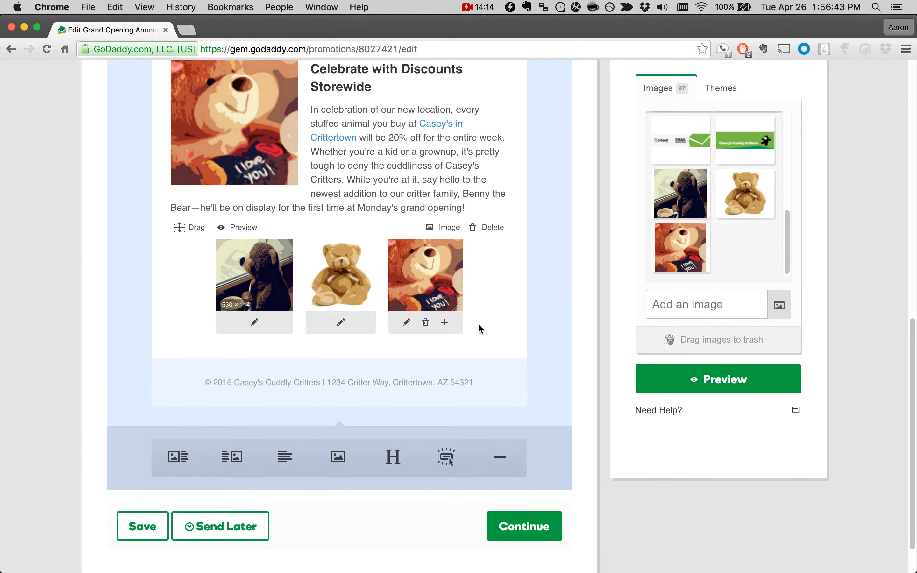
{"action": "left_click_drag", "start_coordinate": [455, 300], "coordinate": [432, 307]}
{"action": "left_click", "coordinate": [429, 326]}
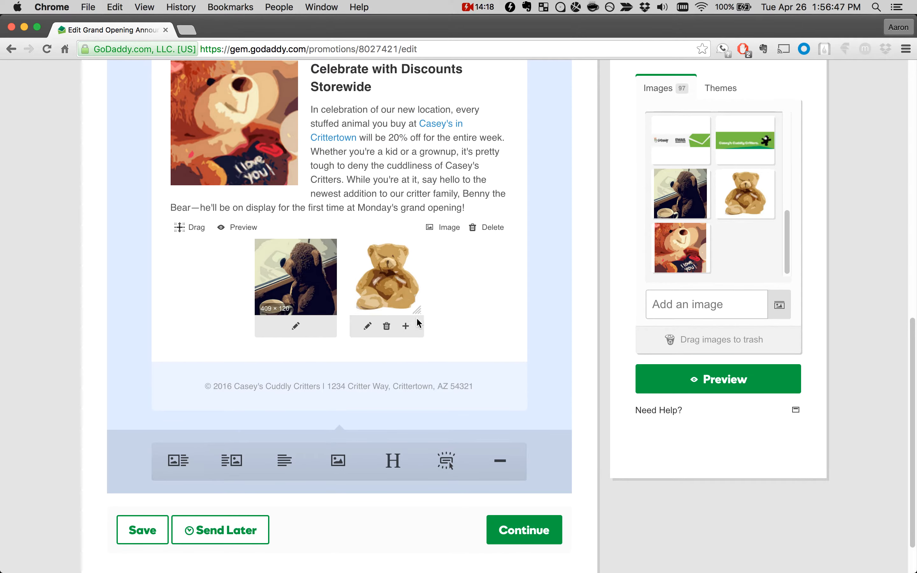
{"action": "left_click_drag", "start_coordinate": [417, 310], "coordinate": [525, 411]}
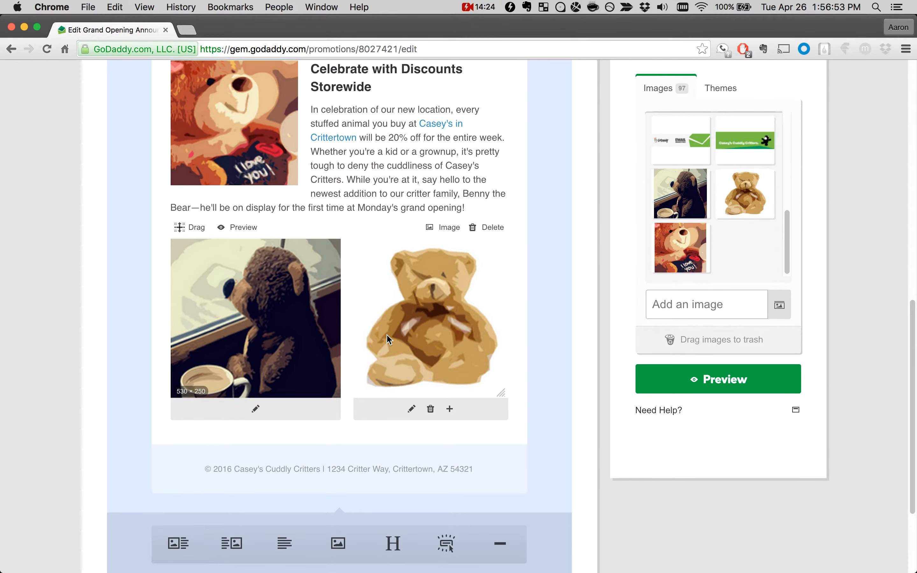
Step: Add a second Image block with the "I love you" bear and coffee bear side by side, enlarged to 530 × 244
{"action": "scroll", "coordinate": [292, 323], "scroll_direction": "down", "scroll_amount": 3}
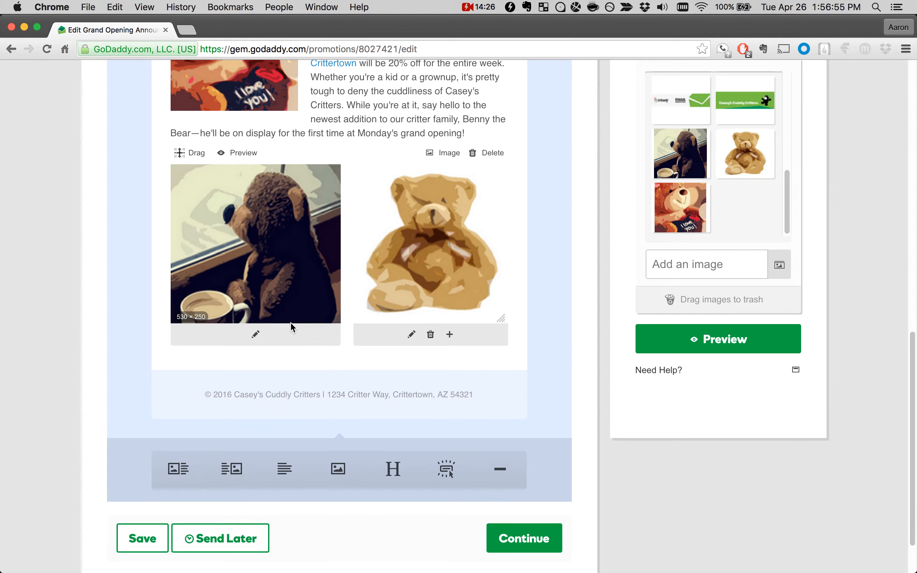
{"action": "left_click", "coordinate": [347, 469]}
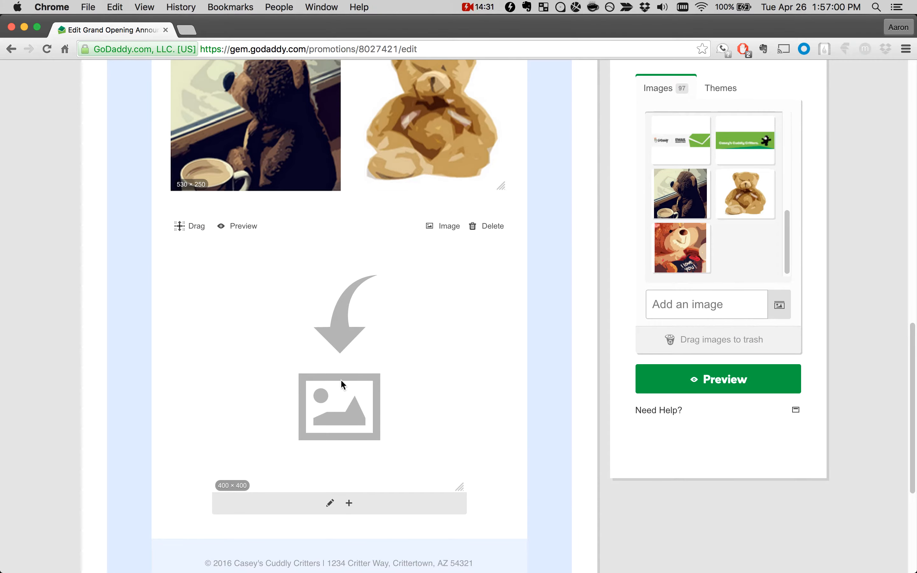
{"action": "left_click", "coordinate": [349, 503]}
{"action": "left_click_drag", "start_coordinate": [692, 245], "coordinate": [265, 379]}
{"action": "left_click_drag", "start_coordinate": [693, 203], "coordinate": [465, 348]}
{"action": "left_click_drag", "start_coordinate": [498, 430], "coordinate": [532, 451]}
Step: Preview both image blocks and save the campaign
{"action": "left_click", "coordinate": [247, 272]}
{"action": "scroll", "coordinate": [246, 227], "scroll_direction": "up", "scroll_amount": 3}
{"action": "left_click", "coordinate": [246, 163]}
{"action": "scroll", "coordinate": [333, 341], "scroll_direction": "up", "scroll_amount": 2}
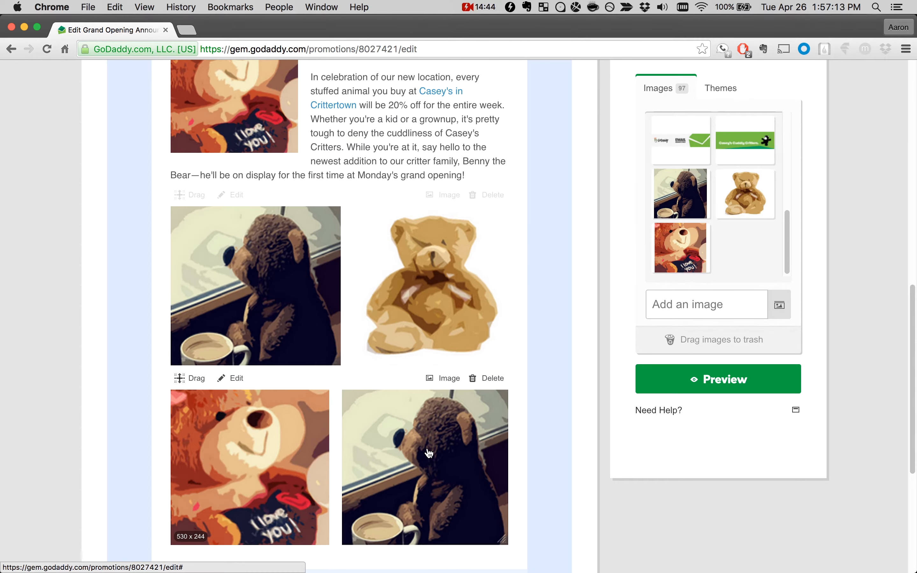
{"action": "scroll", "coordinate": [428, 453], "scroll_direction": "up", "scroll_amount": 2}
{"action": "scroll", "coordinate": [428, 453], "scroll_direction": "down", "scroll_amount": 2}
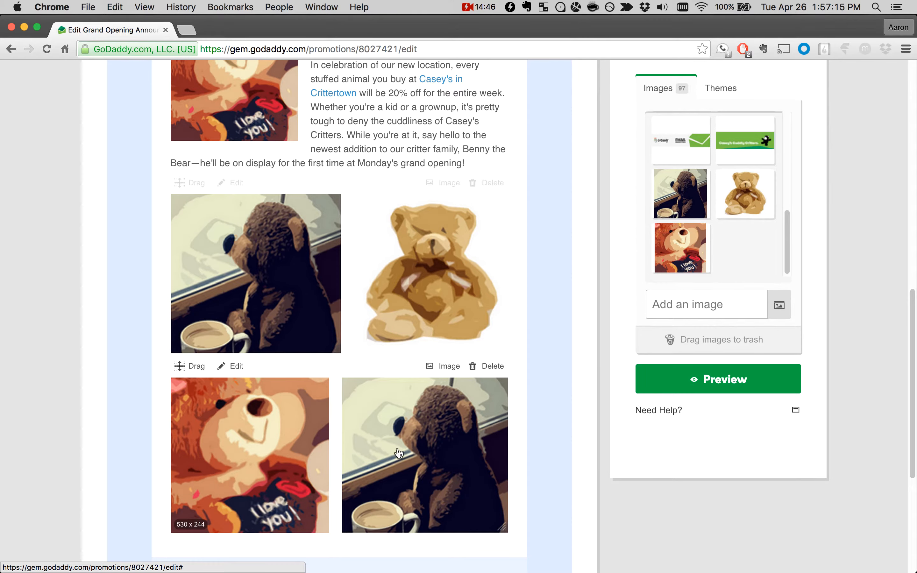
{"action": "scroll", "coordinate": [379, 452], "scroll_direction": "up", "scroll_amount": 15}
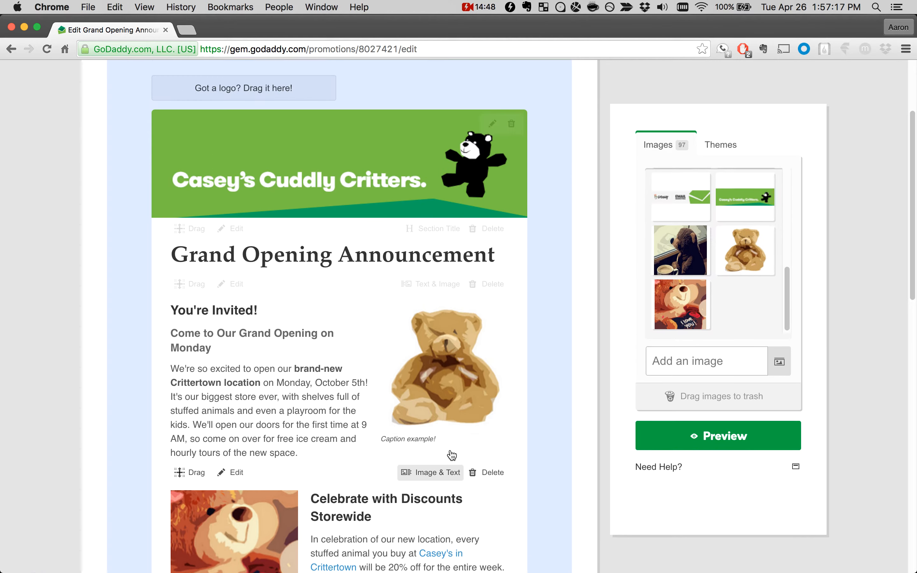
{"action": "scroll", "coordinate": [452, 455], "scroll_direction": "up", "scroll_amount": 2}
{"action": "left_click", "coordinate": [504, 84]}
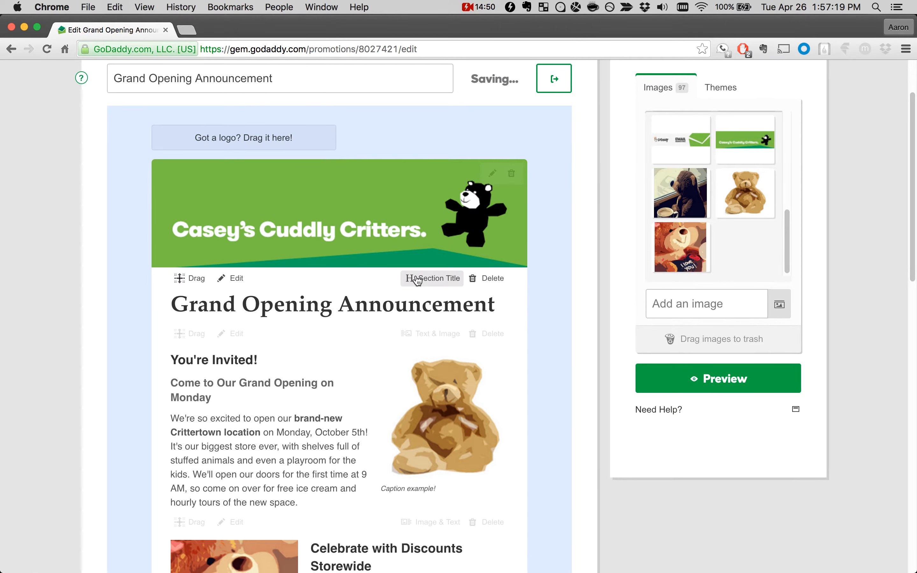
Step: Insert an empty Text & Image block between "You're Invited!" and "Celebrate with Discounts Storewide", and delete it
{"action": "scroll", "coordinate": [417, 280], "scroll_direction": "down", "scroll_amount": 8}
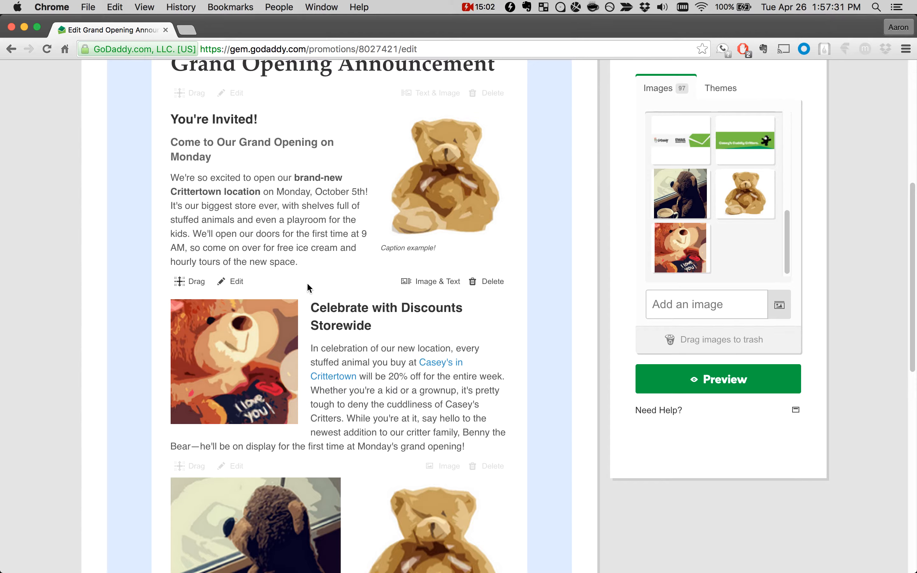
{"action": "mouse_move", "coordinate": [304, 271]}
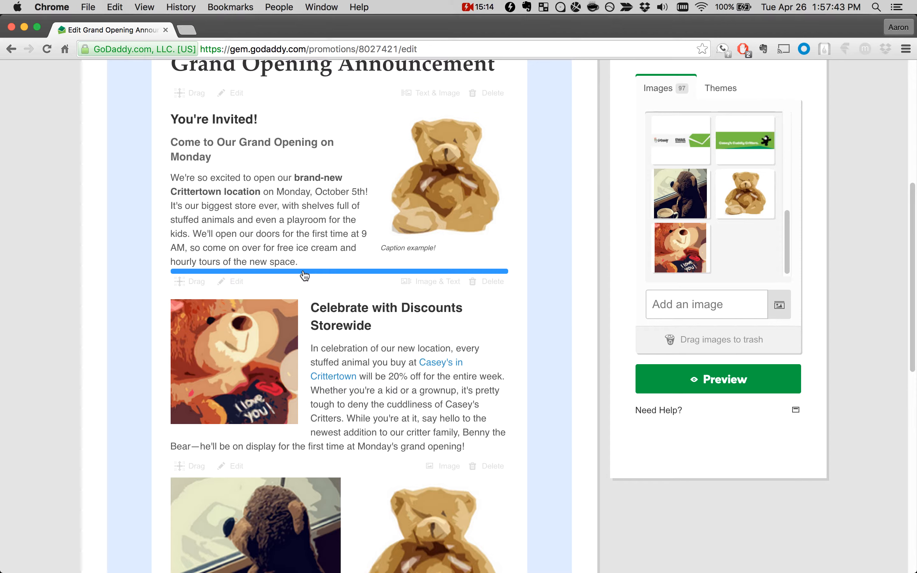
{"action": "left_click", "coordinate": [303, 271]}
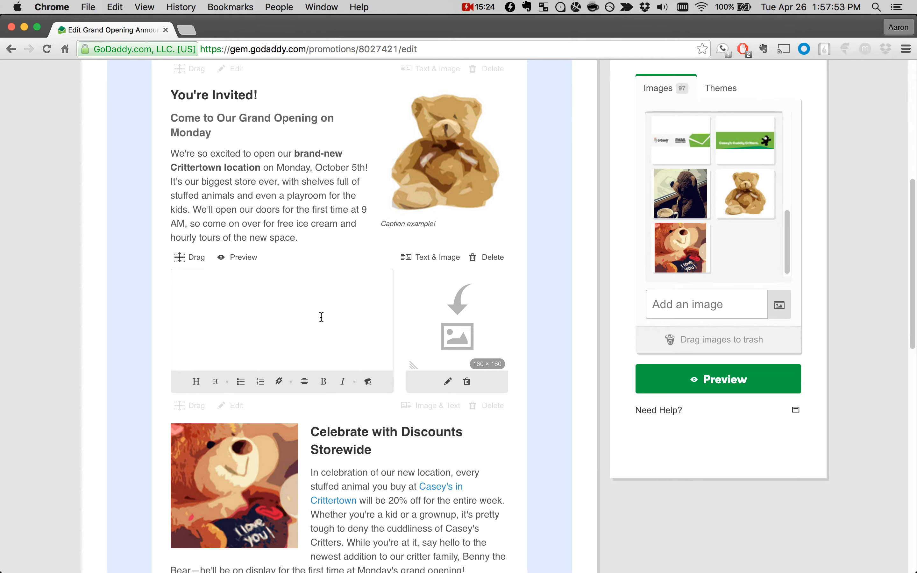
{"action": "scroll", "coordinate": [343, 300], "scroll_direction": "down", "scroll_amount": 15}
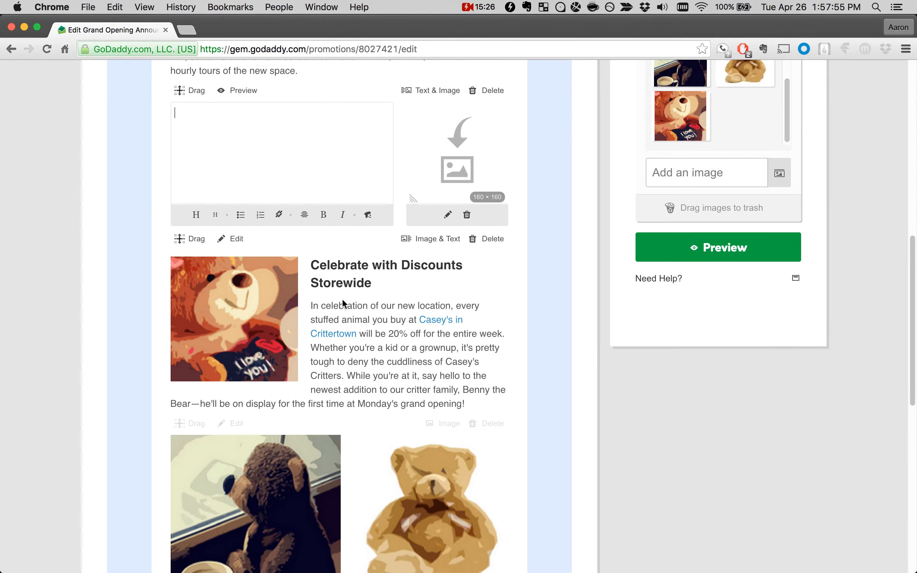
{"action": "scroll", "coordinate": [343, 304], "scroll_direction": "down", "scroll_amount": 2}
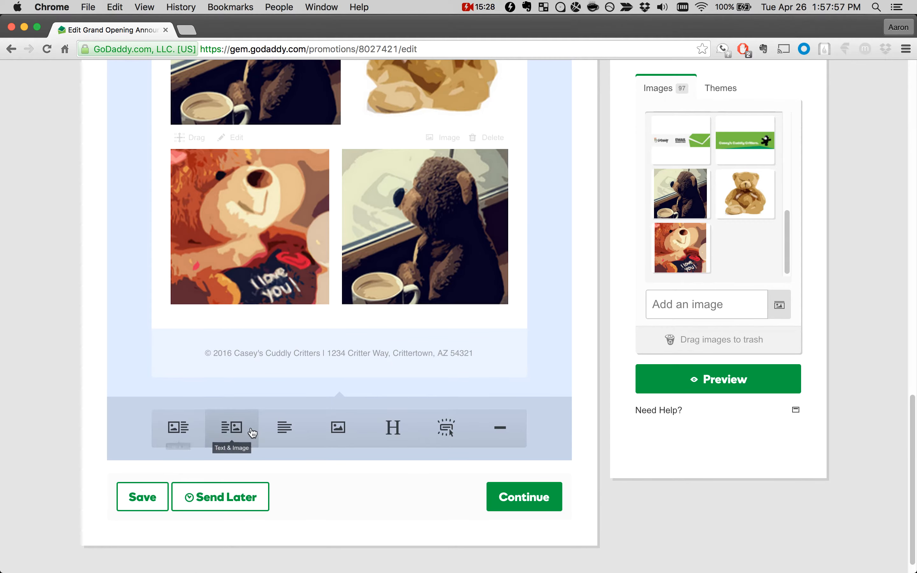
{"action": "scroll", "coordinate": [320, 466], "scroll_direction": "up", "scroll_amount": 15}
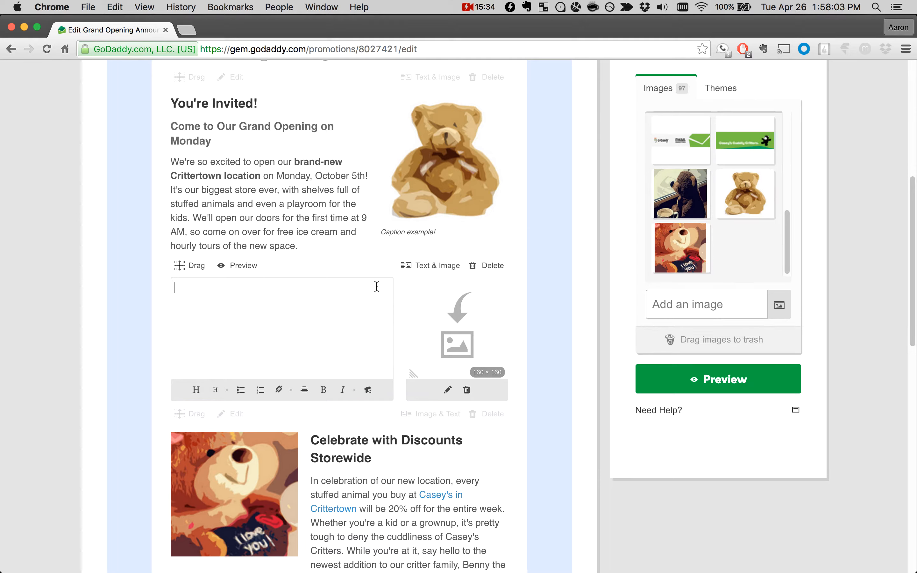
{"action": "left_click", "coordinate": [421, 266]}
{"action": "left_click", "coordinate": [484, 269]}
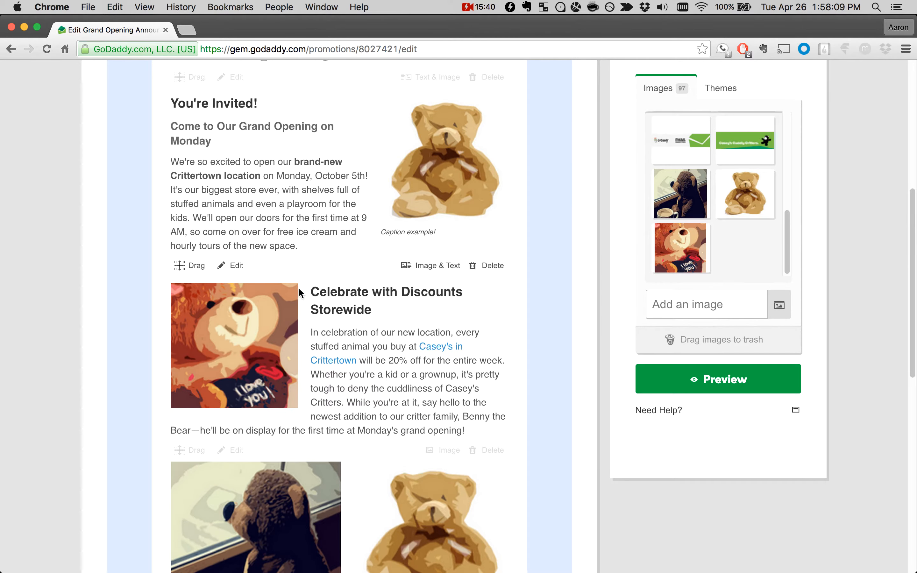
Step: Insert another block below "You're Invited!" and switch its layout from Text & Image to Image
{"action": "left_click", "coordinate": [272, 256]}
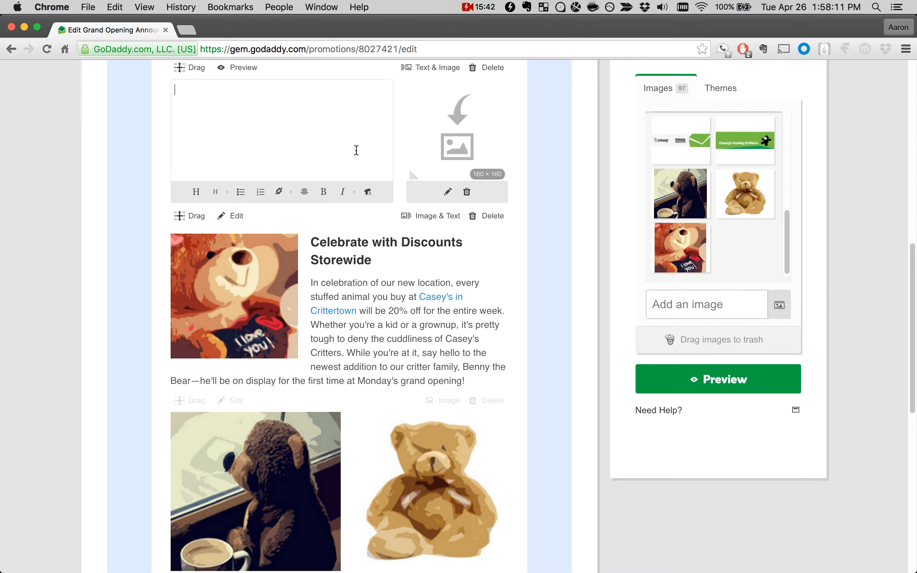
{"action": "left_click", "coordinate": [420, 68]}
{"action": "left_click", "coordinate": [421, 129]}
{"action": "scroll", "coordinate": [384, 244], "scroll_direction": "up", "scroll_amount": 3}
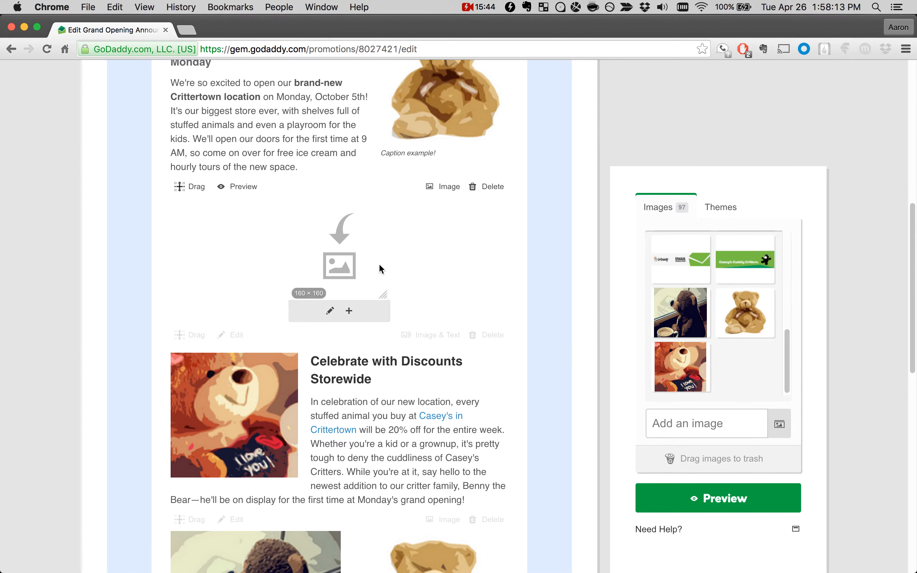
Step: Shrink the empty image placeholder to about 108 × 108 and delete its block
{"action": "left_click_drag", "start_coordinate": [381, 288], "coordinate": [352, 266]}
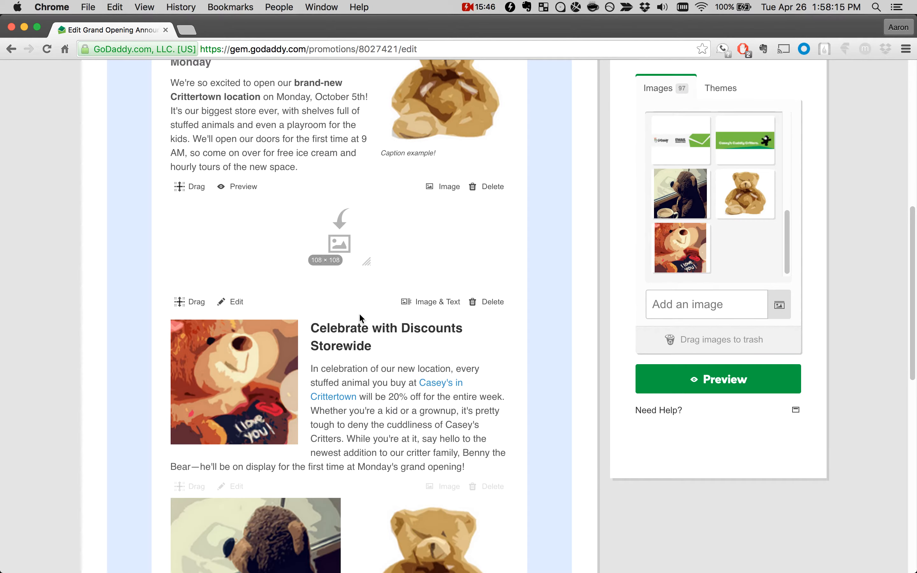
{"action": "left_click", "coordinate": [485, 186]}
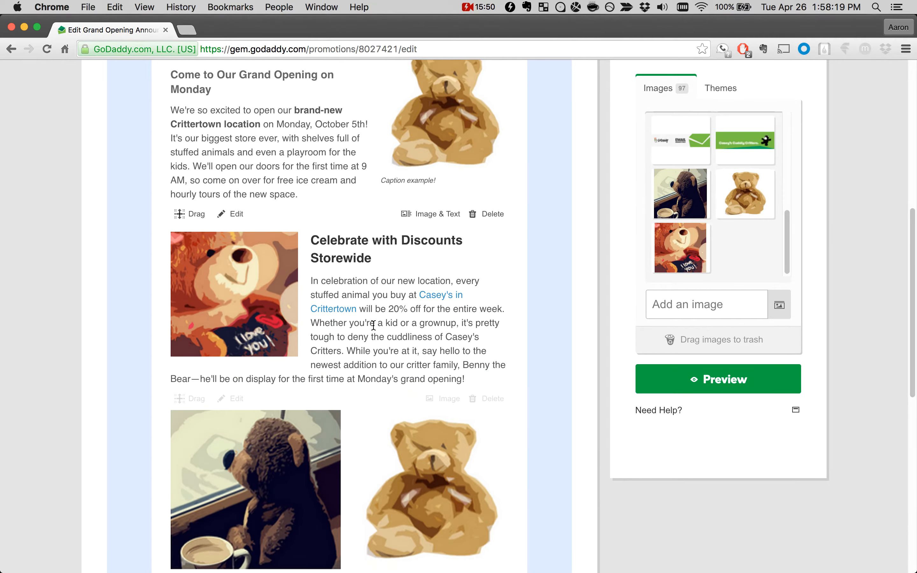
{"action": "scroll", "coordinate": [374, 329], "scroll_direction": "down", "scroll_amount": 10}
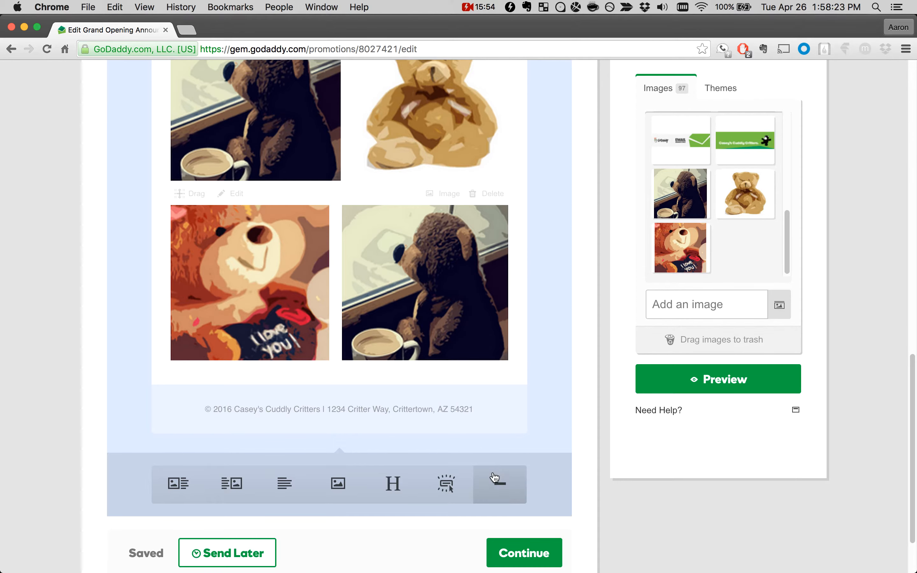
Step: Insert a divider and move it between the "You're Invited!" and "Celebrate with Discounts Storewide" blocks
{"action": "left_click", "coordinate": [496, 485]}
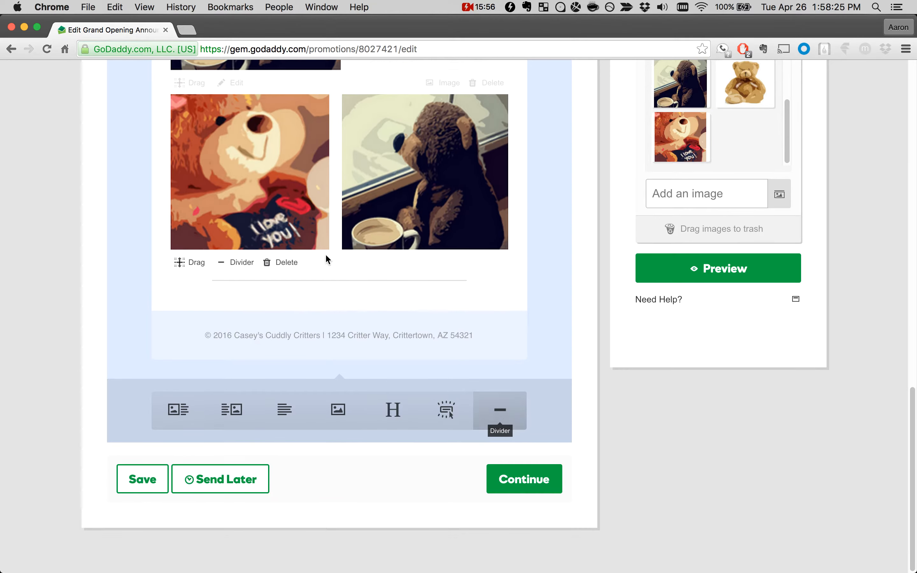
{"action": "left_click_drag", "start_coordinate": [191, 337], "coordinate": [250, 426]}
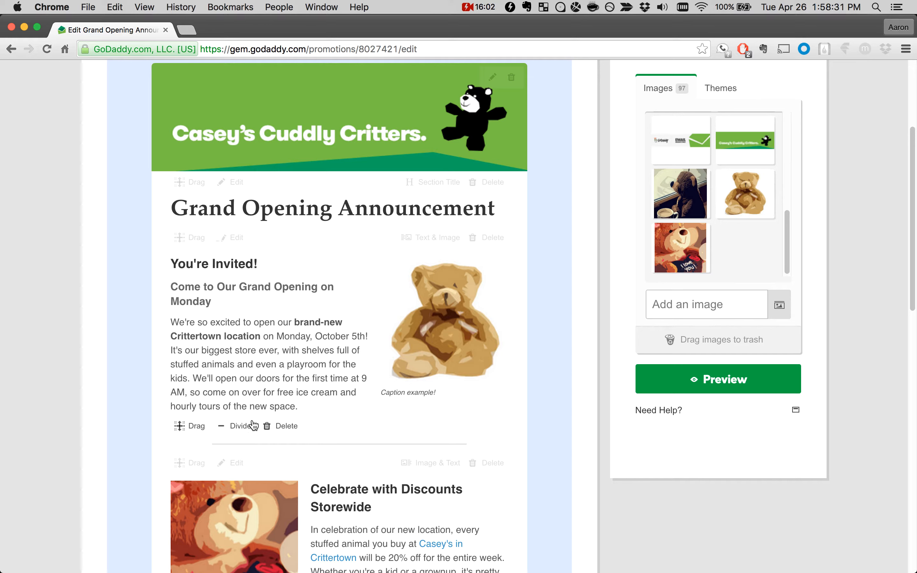
{"action": "scroll", "coordinate": [237, 396], "scroll_direction": "down", "scroll_amount": 2}
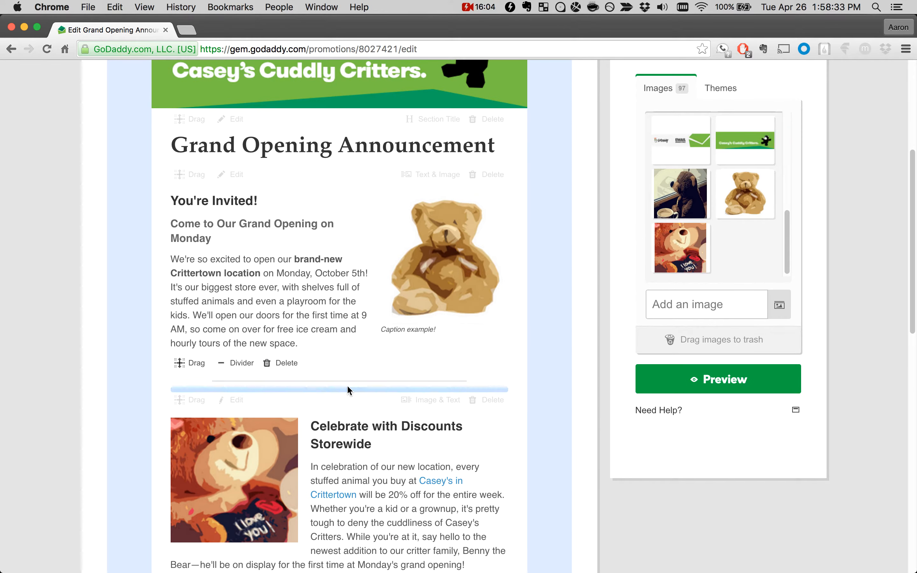
{"action": "scroll", "coordinate": [334, 316], "scroll_direction": "down", "scroll_amount": 1}
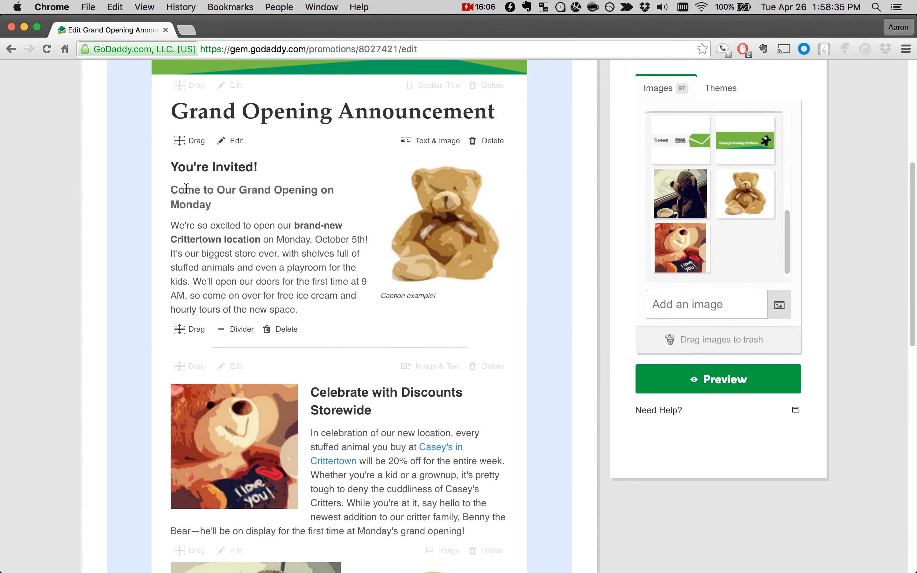
{"action": "scroll", "coordinate": [255, 270], "scroll_direction": "down", "scroll_amount": 3}
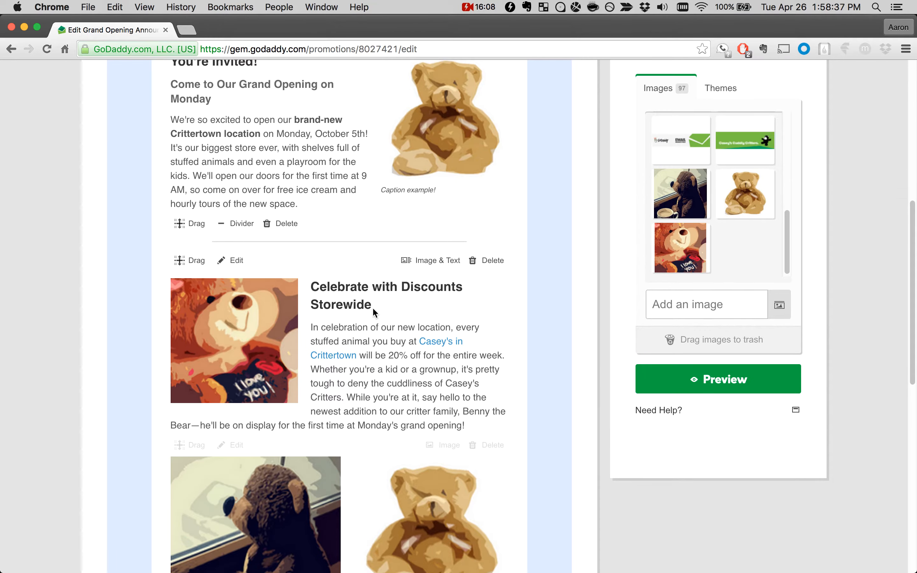
{"action": "scroll", "coordinate": [395, 374], "scroll_direction": "up", "scroll_amount": 9}
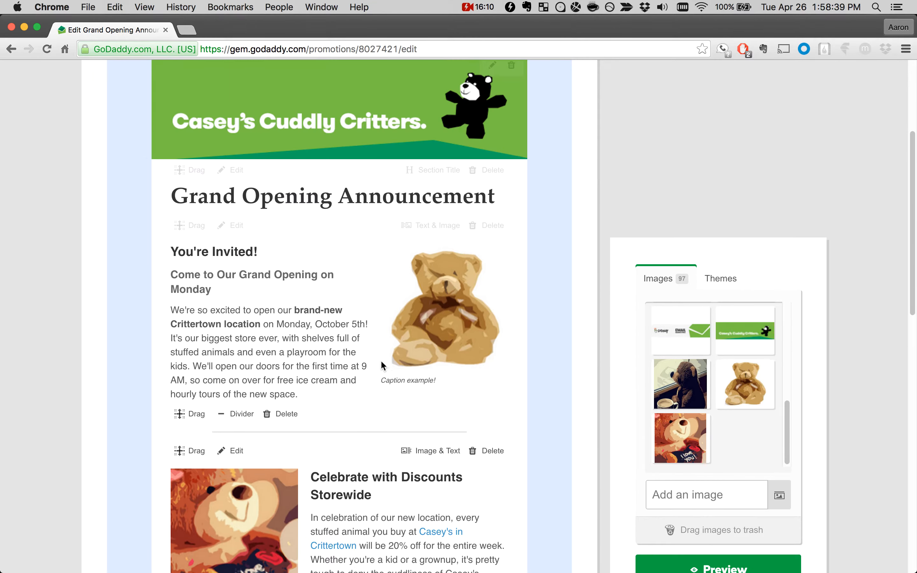
{"action": "left_click", "coordinate": [488, 108]}
{"action": "scroll", "coordinate": [371, 344], "scroll_direction": "down", "scroll_amount": 20}
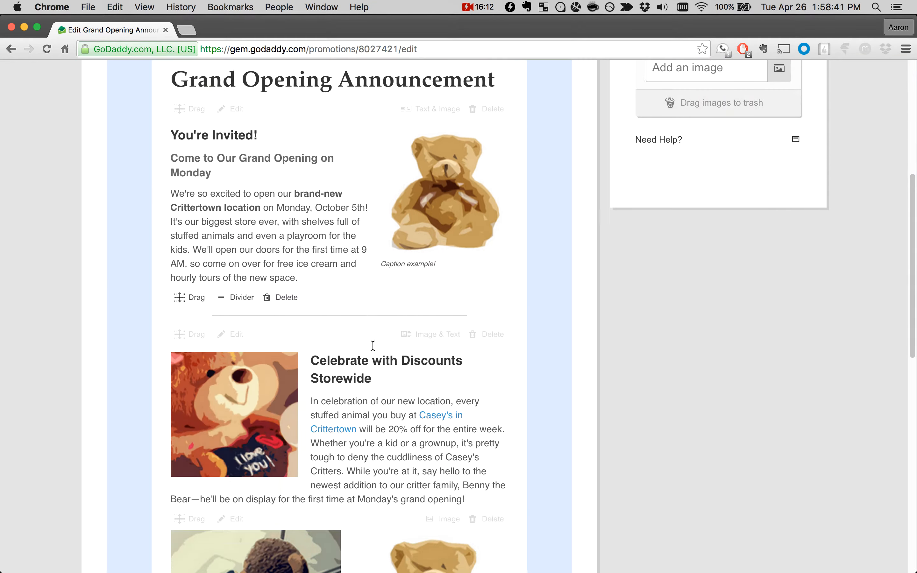
Step: Insert a button block below the last pair of images and open its configuration
{"action": "scroll", "coordinate": [373, 345], "scroll_direction": "down", "scroll_amount": 2}
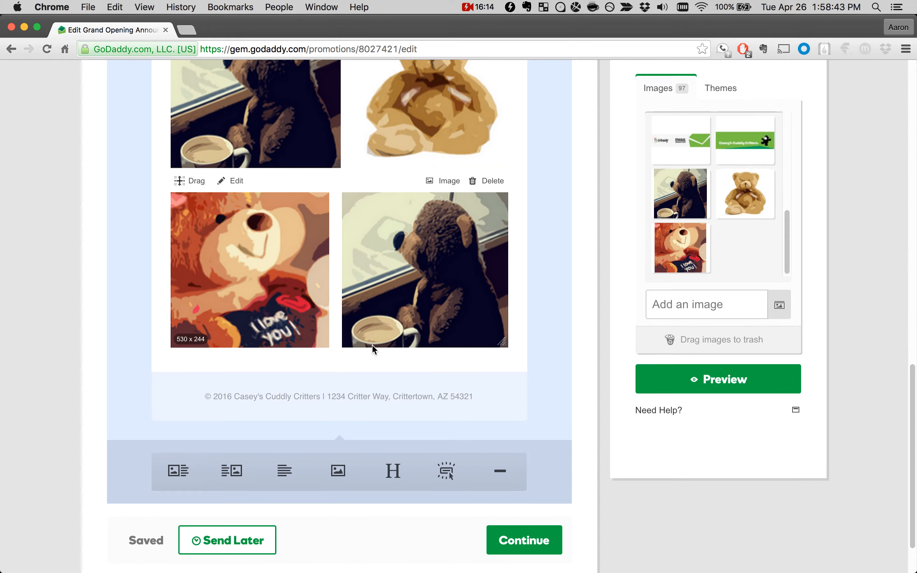
{"action": "left_click", "coordinate": [439, 471]}
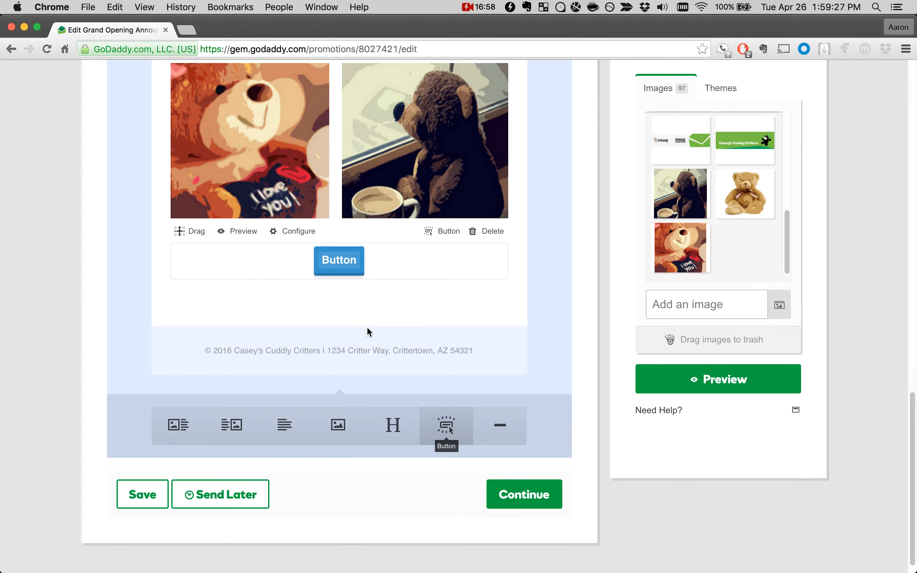
{"action": "mouse_move", "coordinate": [321, 275]}
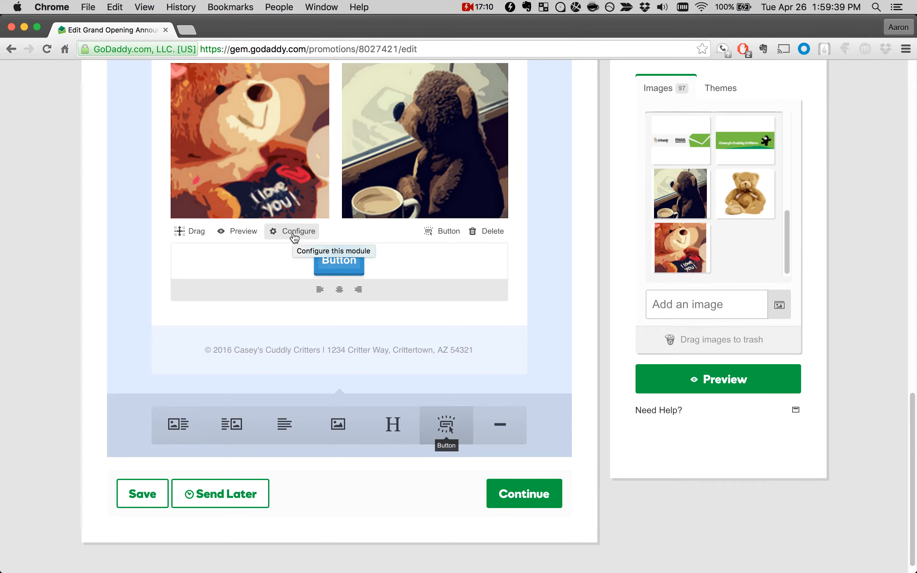
{"action": "left_click", "coordinate": [279, 235]}
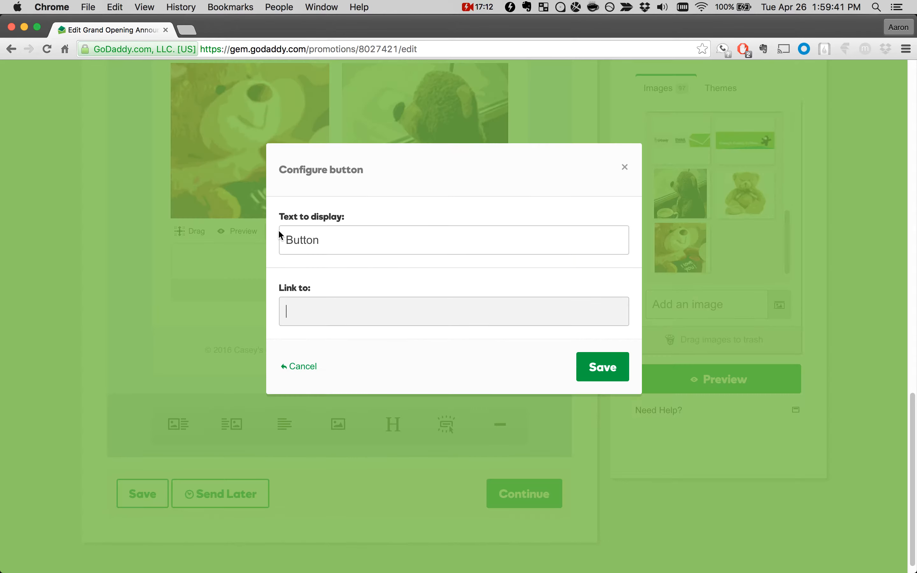
Step: Set the button's display text to "Click Here for Directions"
{"action": "left_click_drag", "start_coordinate": [328, 238], "coordinate": [288, 240]}
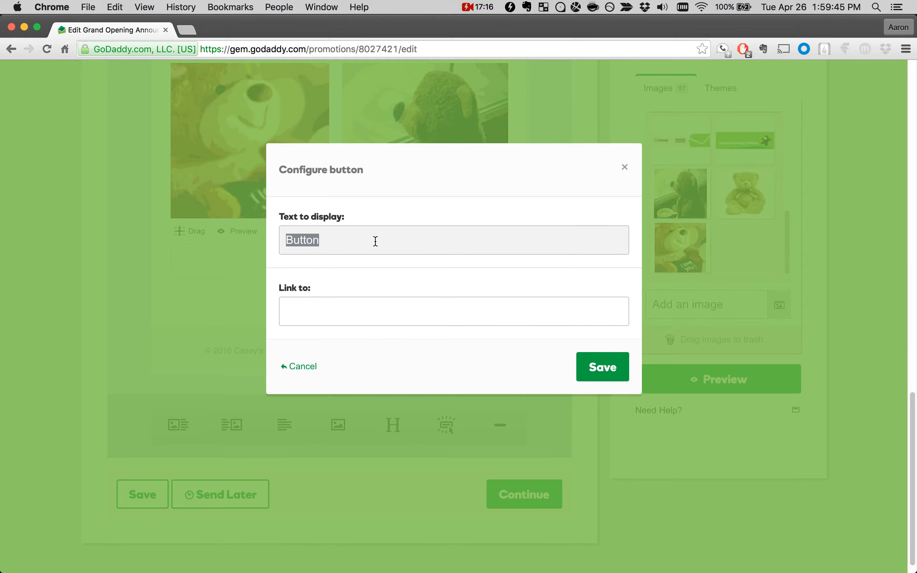
{"action": "left_click", "coordinate": [338, 304]}
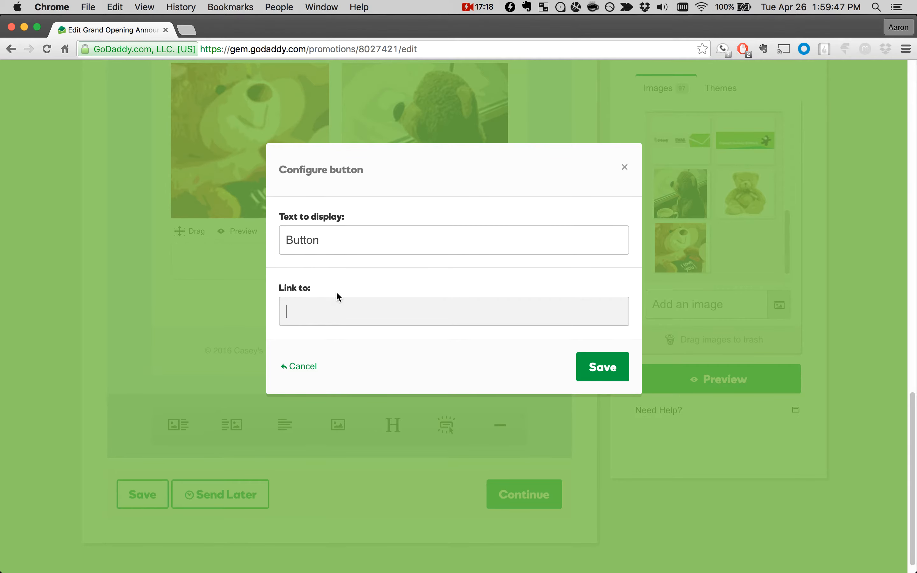
{"action": "double_click", "coordinate": [325, 238]}
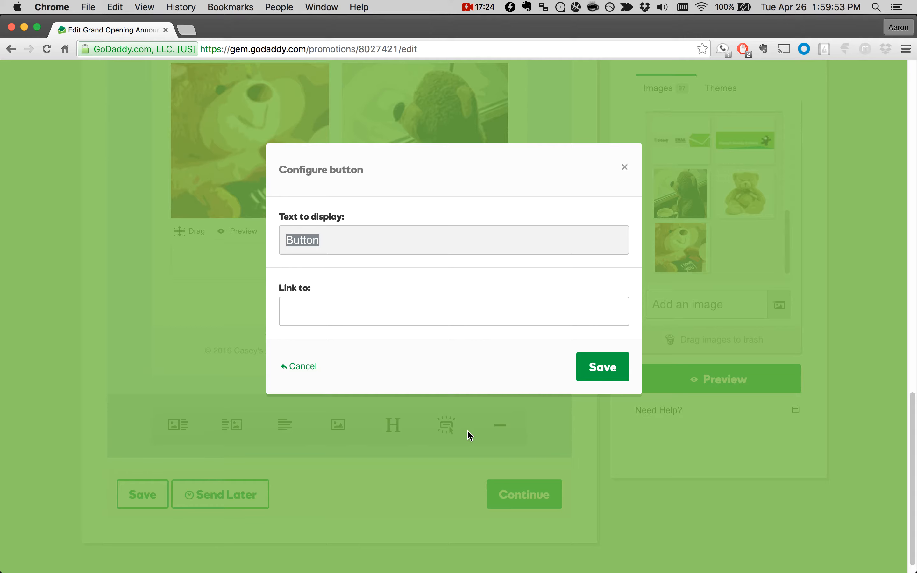
{"action": "type", "text": "Click HEre"}
{"action": "key", "text": "BackSpace"}
{"action": "key", "text": "BackSpace"}
{"action": "key", "text": "BackSpace"}
{"action": "type", "text": "ere for Directions"}
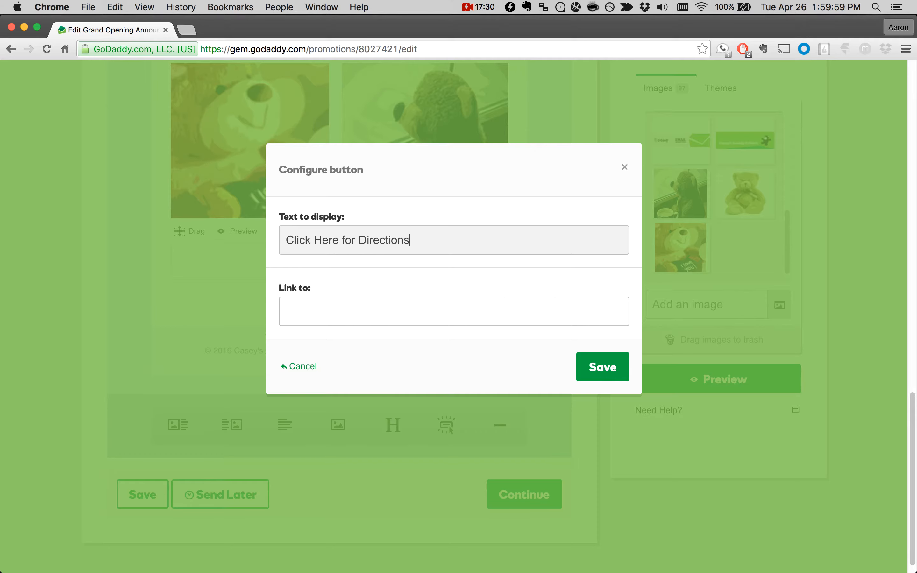
{"action": "left_click", "coordinate": [386, 306]}
{"action": "type", "text": "h"}
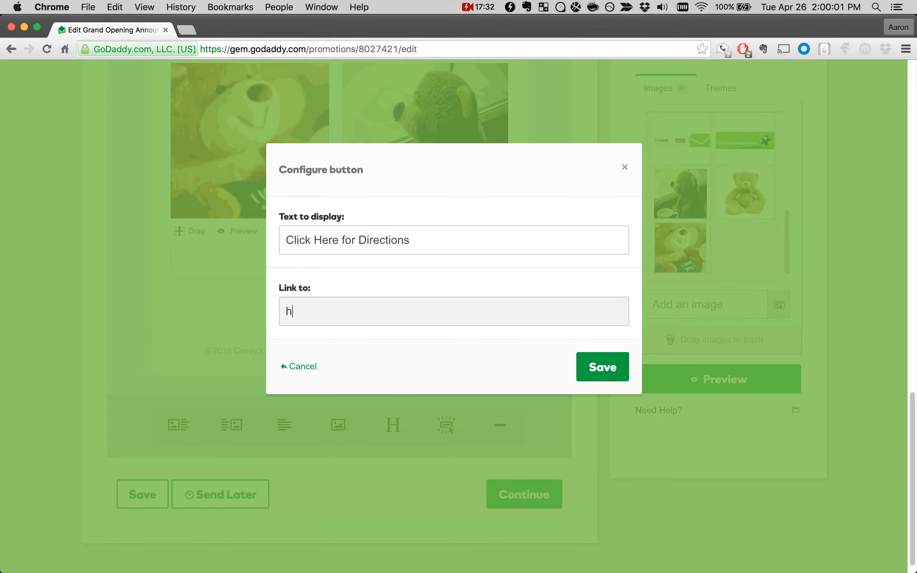
{"action": "type", "text": "ttp://www.example.com"}
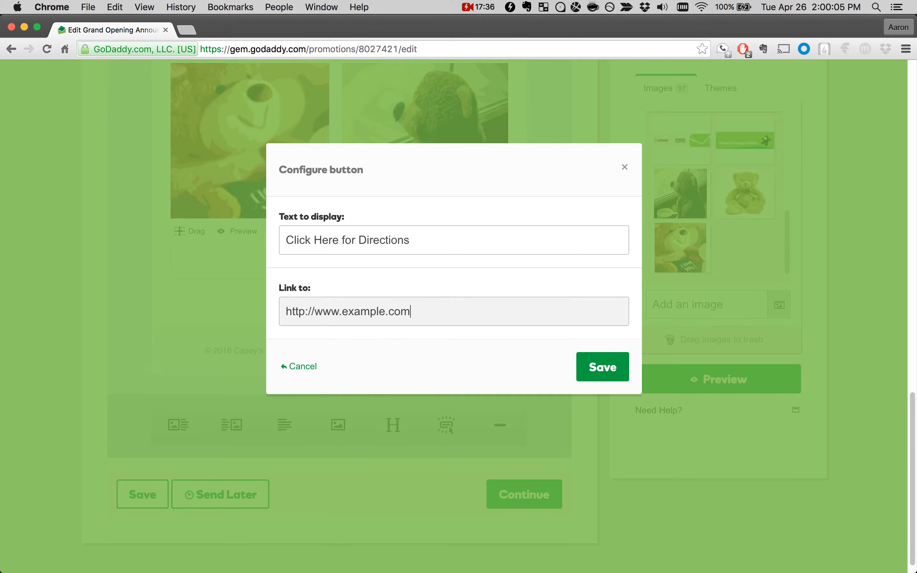
{"action": "left_click", "coordinate": [590, 362]}
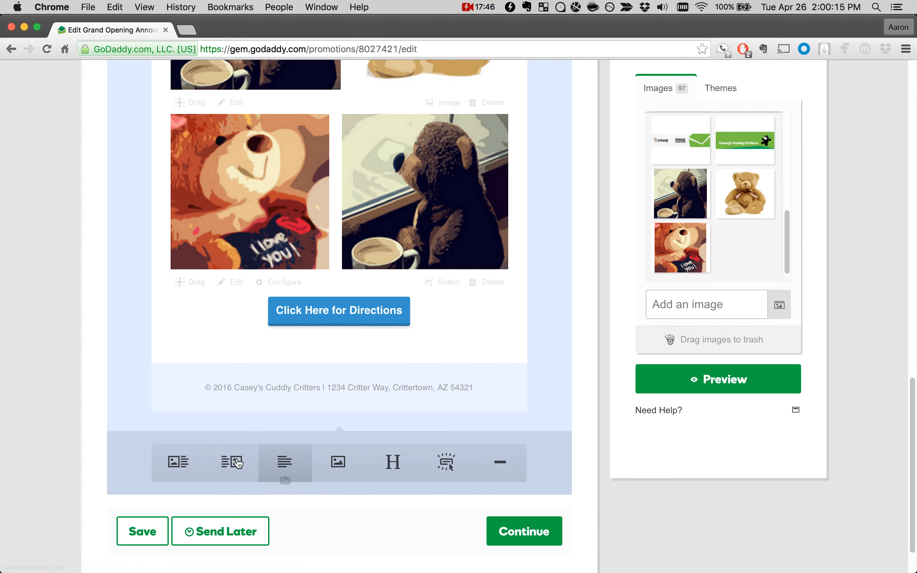
{"action": "left_click", "coordinate": [150, 528]}
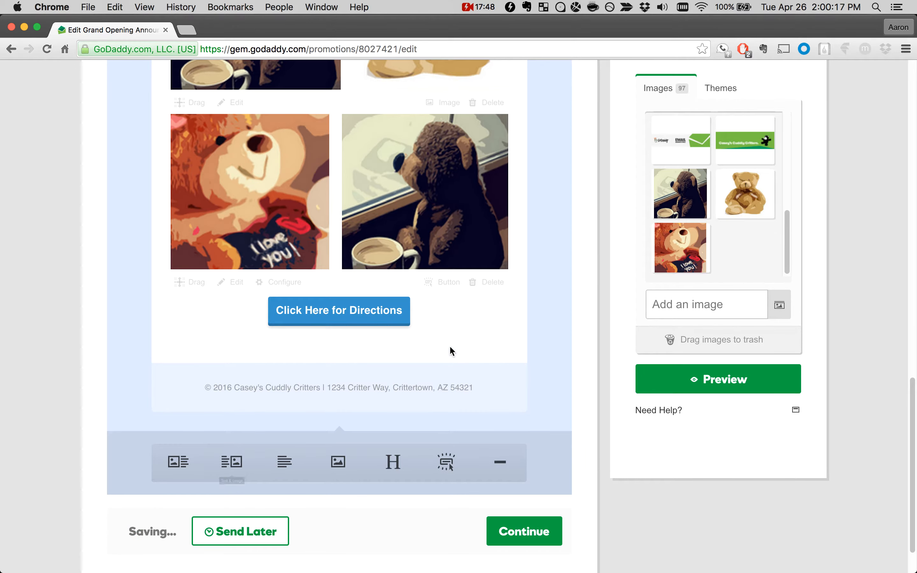
Step: Review the campaign's layout up to the banner and examine the list of available themes
{"action": "scroll", "coordinate": [563, 372], "scroll_direction": "up", "scroll_amount": 15}
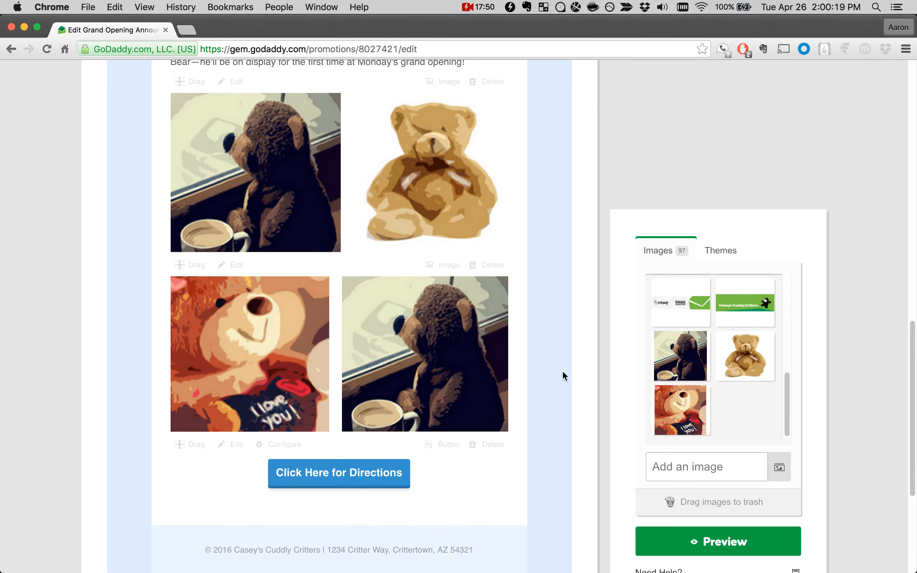
{"action": "scroll", "coordinate": [563, 372], "scroll_direction": "up", "scroll_amount": 4}
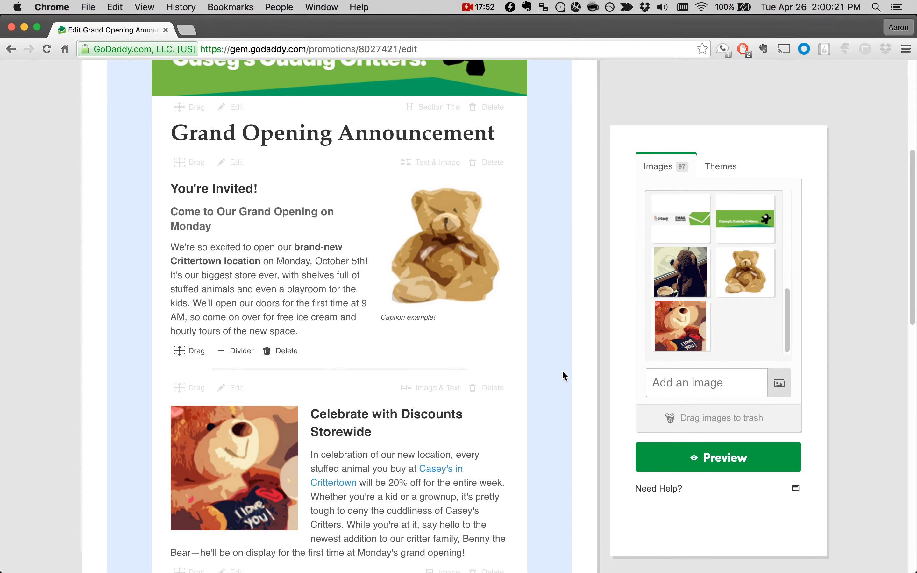
{"action": "scroll", "coordinate": [563, 372], "scroll_direction": "down", "scroll_amount": 3}
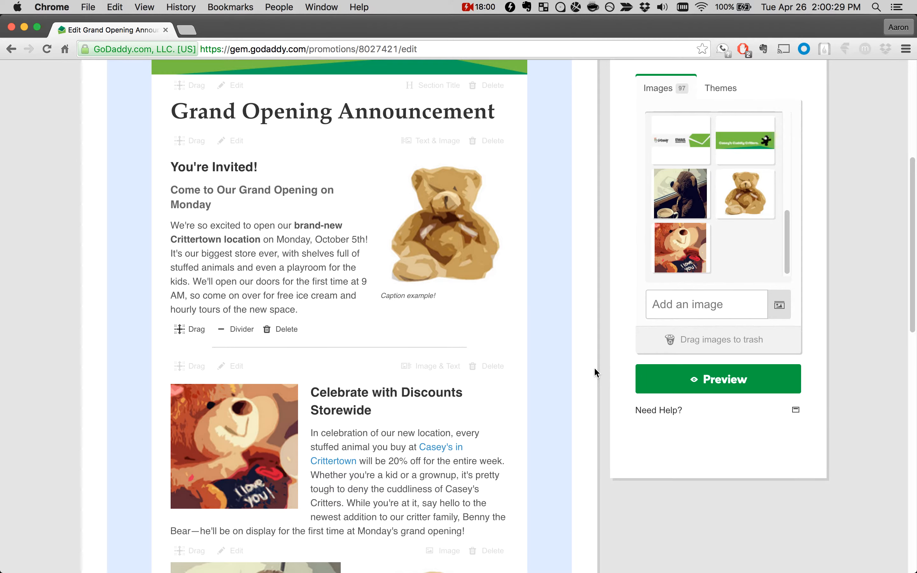
{"action": "scroll", "coordinate": [594, 367], "scroll_direction": "up", "scroll_amount": 2}
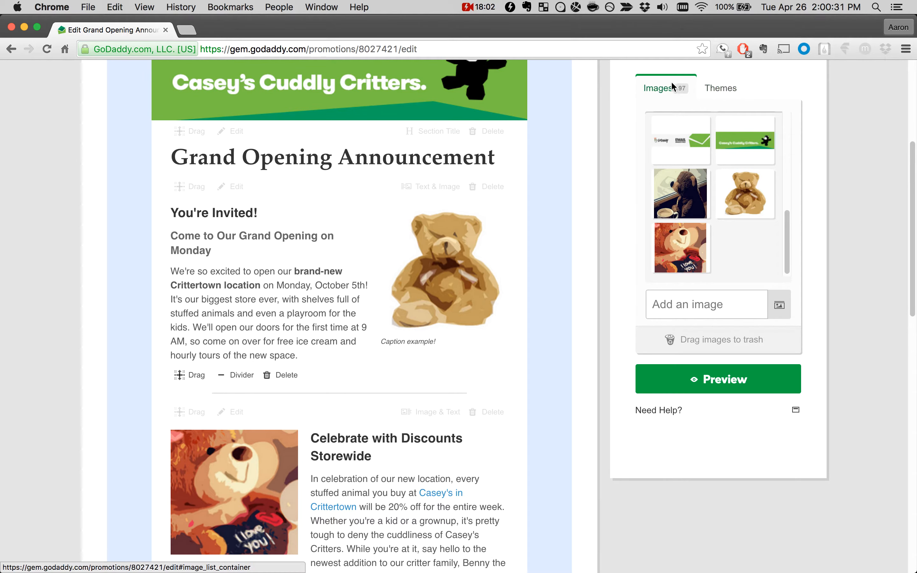
{"action": "left_click", "coordinate": [720, 91]}
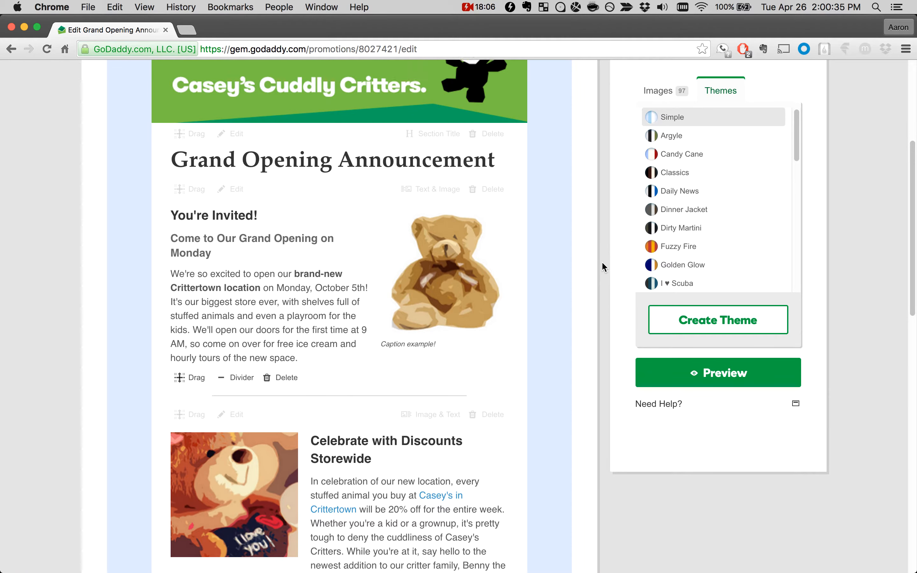
{"action": "scroll", "coordinate": [602, 261], "scroll_direction": "up", "scroll_amount": 1}
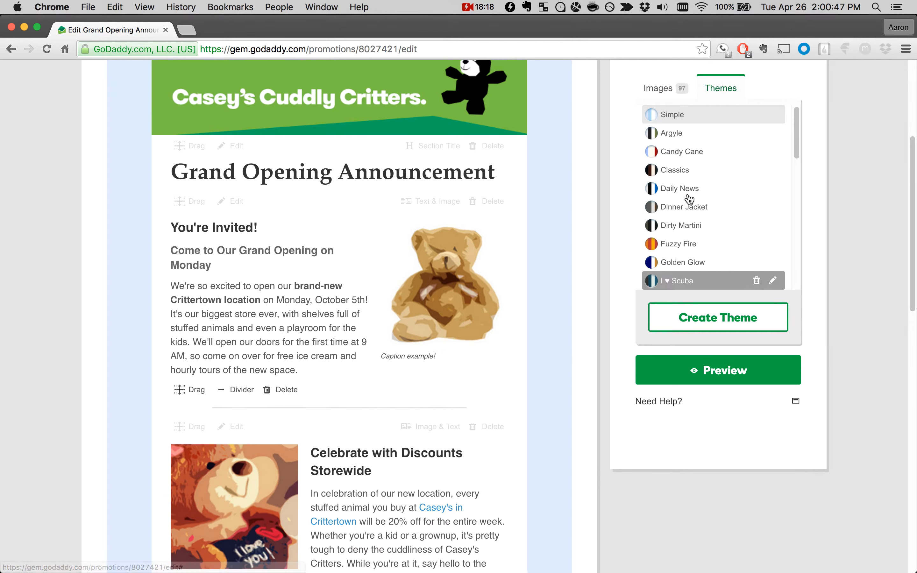
{"action": "scroll", "coordinate": [600, 291], "scroll_direction": "up", "scroll_amount": 1}
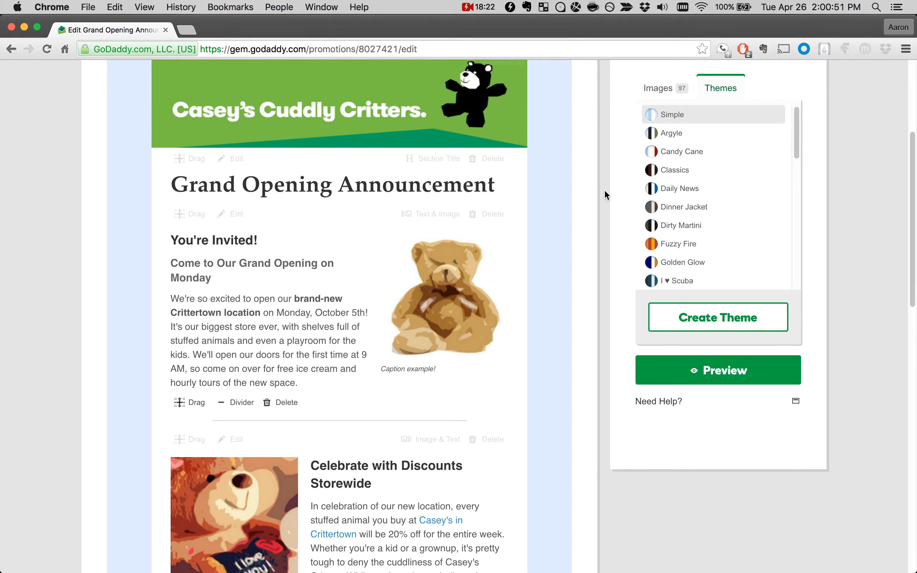
{"action": "scroll", "coordinate": [682, 137], "scroll_direction": "down", "scroll_amount": 3}
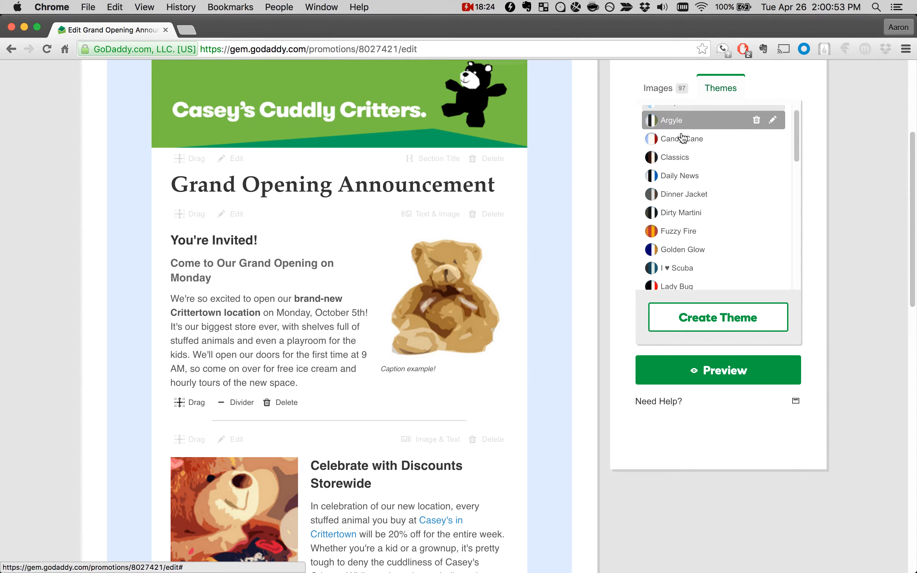
{"action": "scroll", "coordinate": [682, 135], "scroll_direction": "up", "scroll_amount": 3}
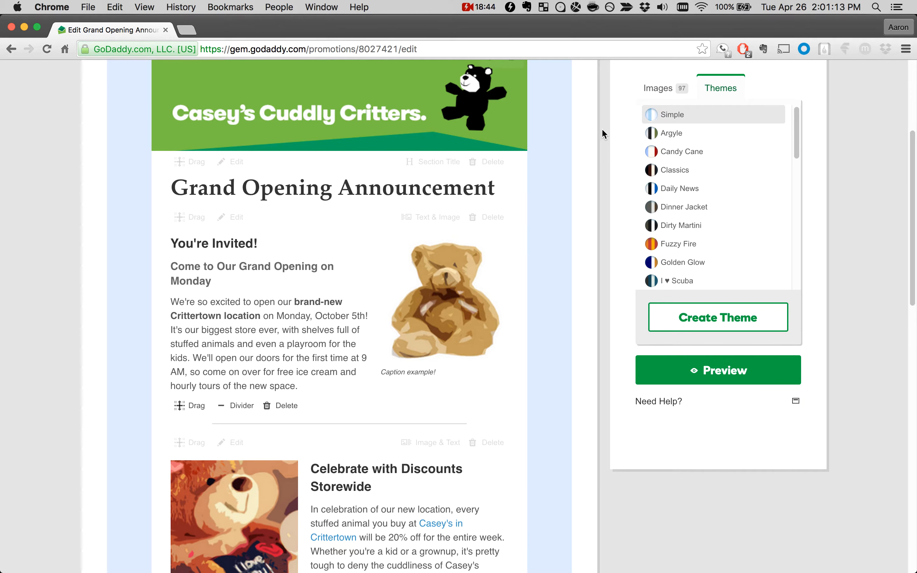
{"action": "scroll", "coordinate": [603, 131], "scroll_direction": "up", "scroll_amount": 1}
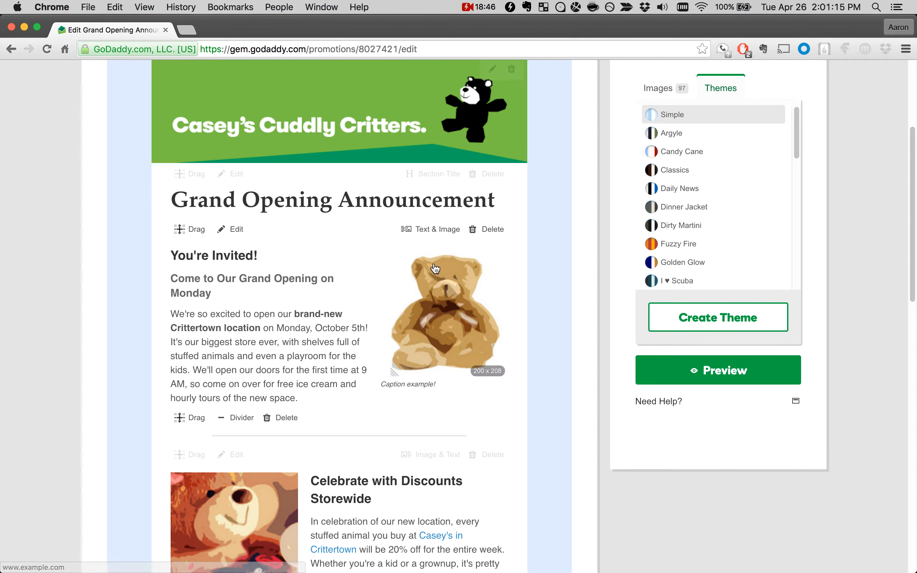
Step: Try the Argyle, Candy Cane, Classics, Daily News, Dinner Jacket and Dirty Martini themes on the campaign
{"action": "left_click", "coordinate": [668, 137]}
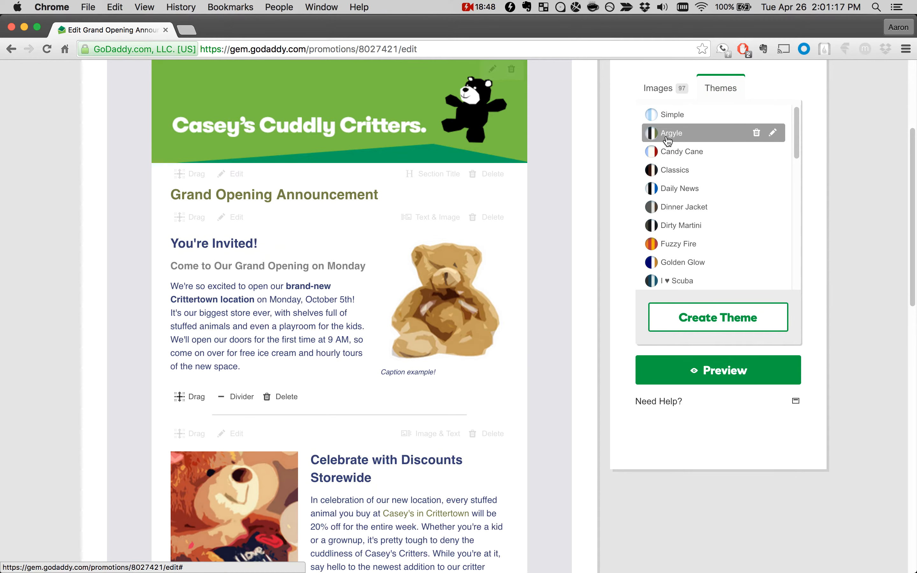
{"action": "left_click", "coordinate": [680, 150]}
{"action": "left_click", "coordinate": [678, 170]}
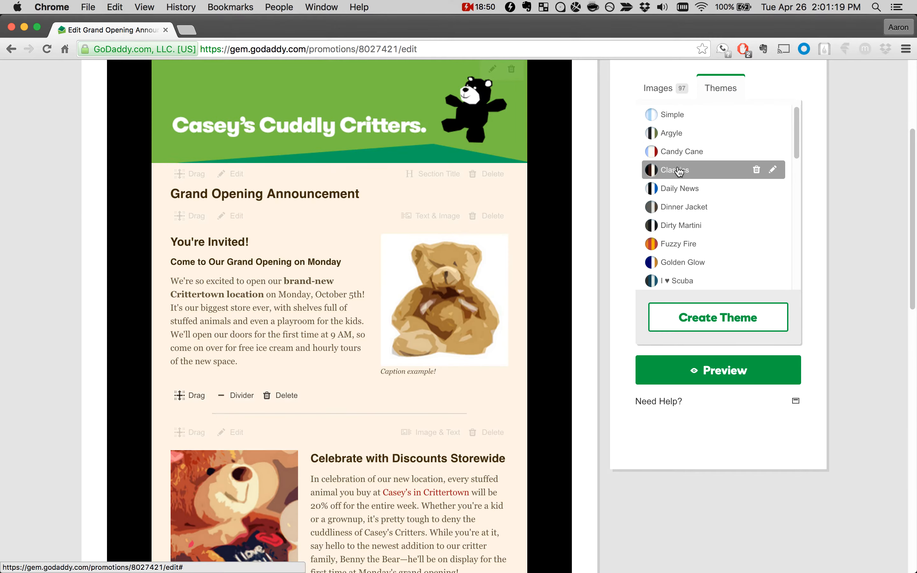
{"action": "left_click", "coordinate": [679, 188]}
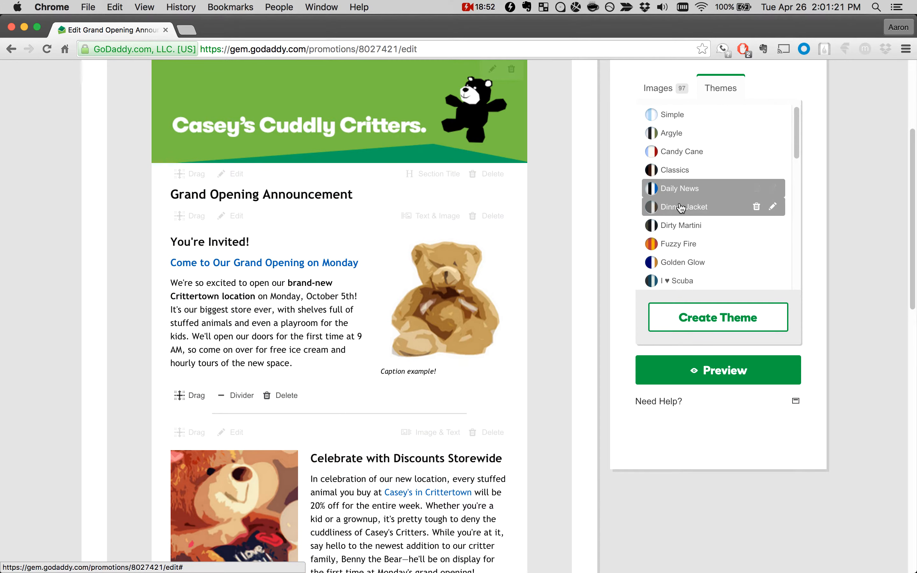
{"action": "left_click", "coordinate": [681, 207]}
{"action": "left_click", "coordinate": [684, 228]}
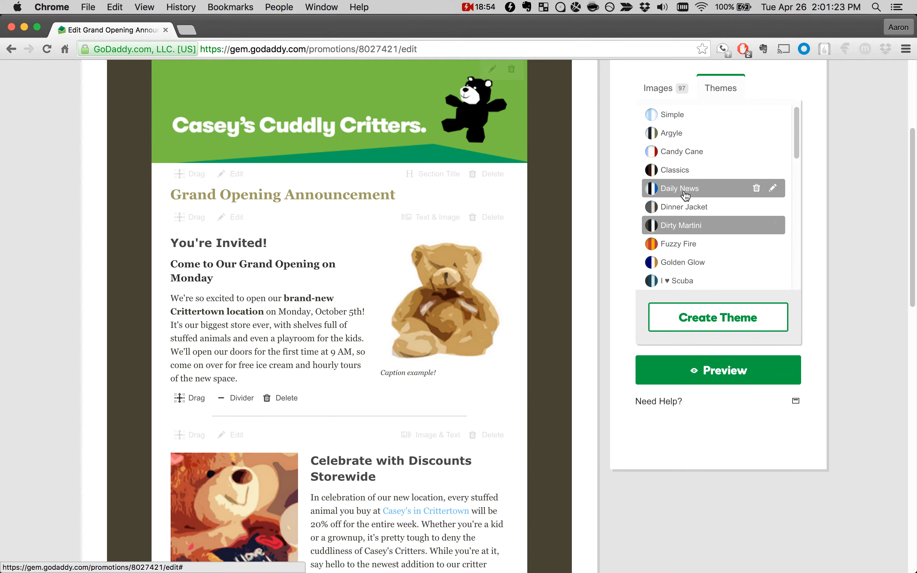
Step: Try the Golden Glow and I ♥ Scuba themes, and apply the Lake Day theme to the campaign
{"action": "scroll", "coordinate": [686, 196], "scroll_direction": "down", "scroll_amount": 1}
{"action": "left_click", "coordinate": [682, 235]}
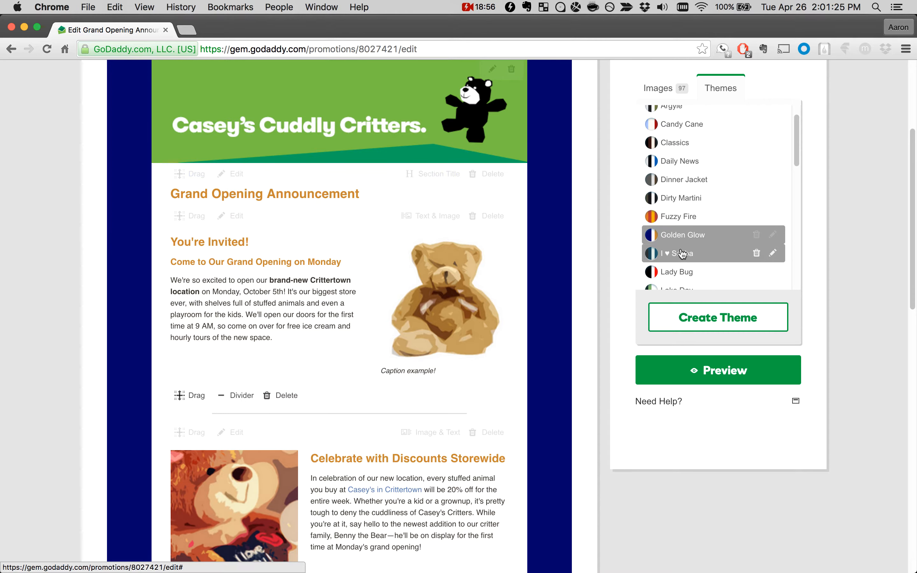
{"action": "left_click", "coordinate": [682, 254]}
{"action": "scroll", "coordinate": [682, 254], "scroll_direction": "down", "scroll_amount": 2}
{"action": "left_click", "coordinate": [683, 247]}
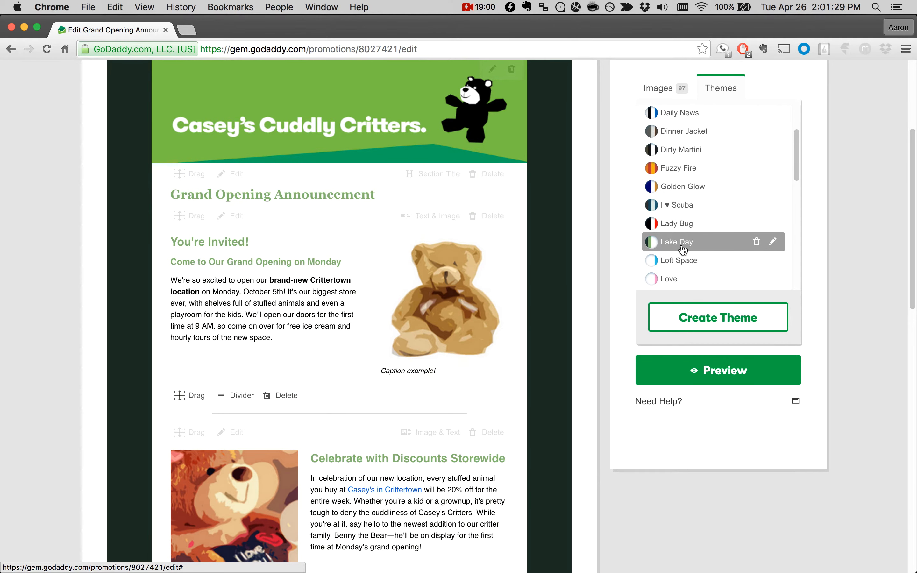
Step: Try the Fuzzy Fire theme and apply the Simple theme to the campaign
{"action": "scroll", "coordinate": [682, 239], "scroll_direction": "up", "scroll_amount": 1}
{"action": "left_click", "coordinate": [676, 187]}
{"action": "scroll", "coordinate": [674, 193], "scroll_direction": "up", "scroll_amount": 1}
{"action": "scroll", "coordinate": [676, 194], "scroll_direction": "up", "scroll_amount": 2}
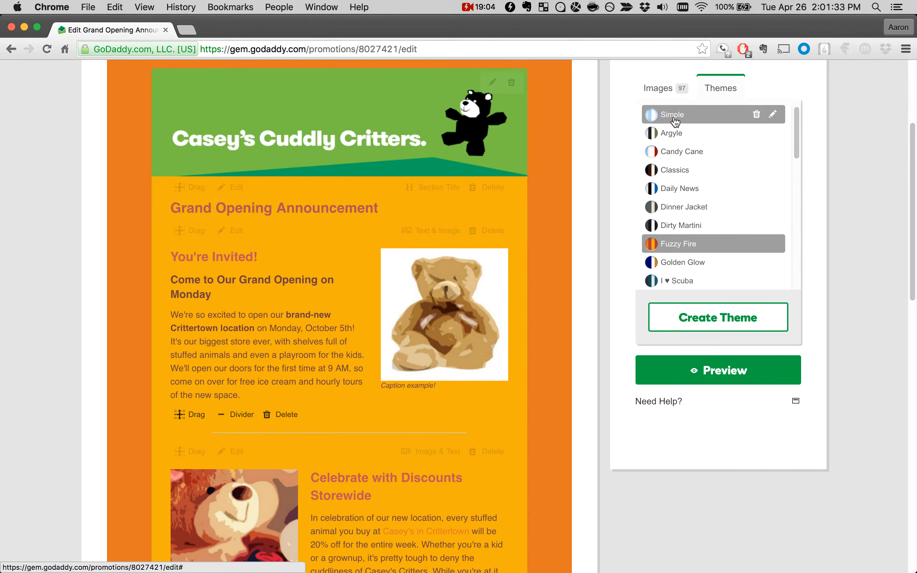
{"action": "left_click", "coordinate": [676, 120]}
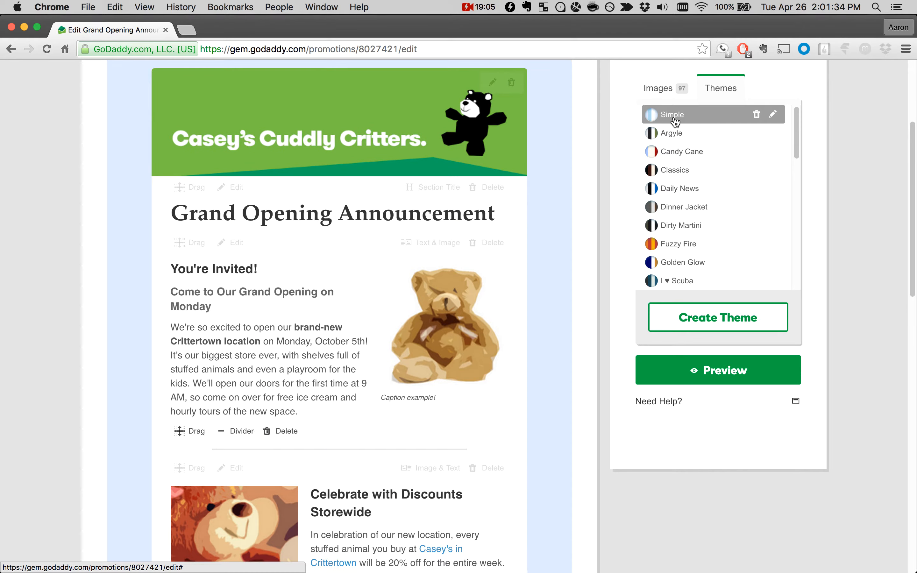
Step: Open the Simple theme for editing and set its Section Title font to Helvetica
{"action": "left_click", "coordinate": [774, 118]}
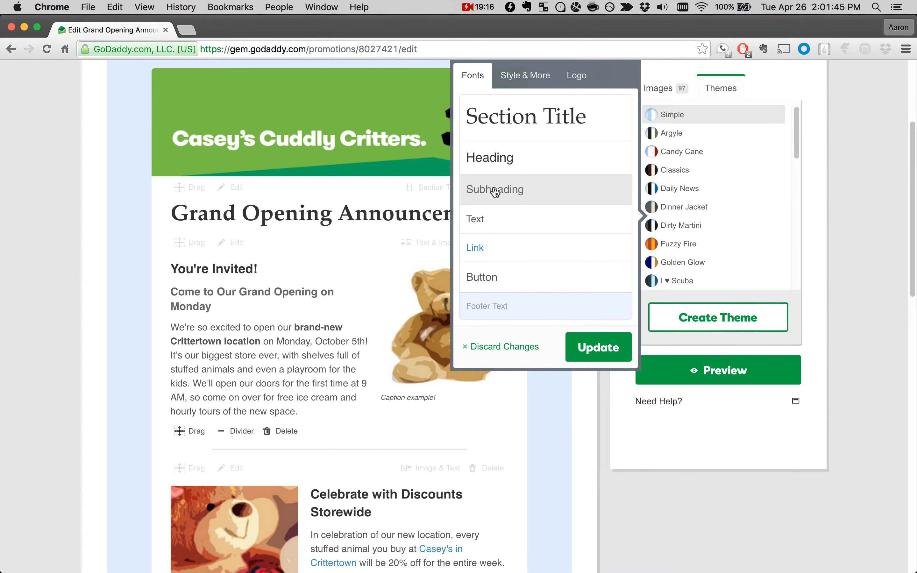
{"action": "left_click", "coordinate": [521, 128]}
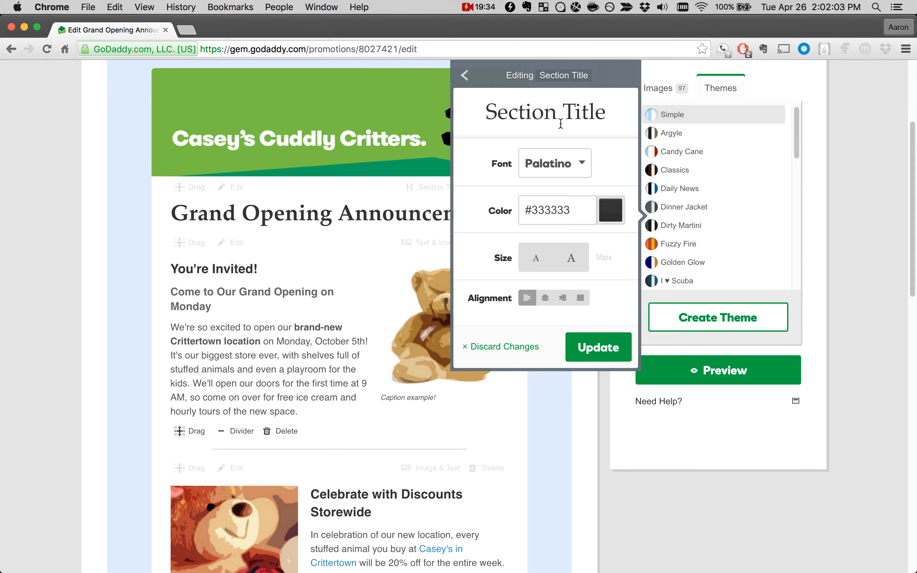
{"action": "left_click", "coordinate": [557, 171]}
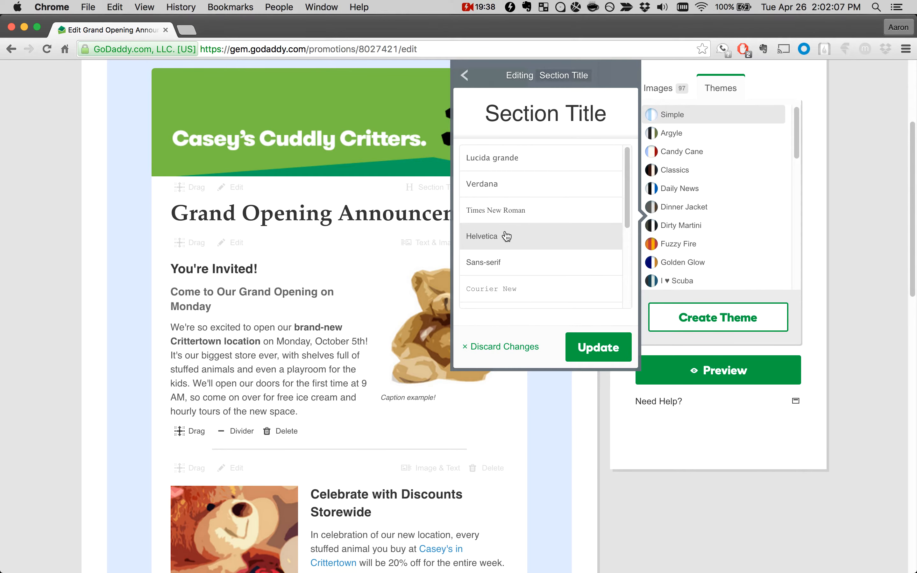
{"action": "left_click", "coordinate": [486, 240]}
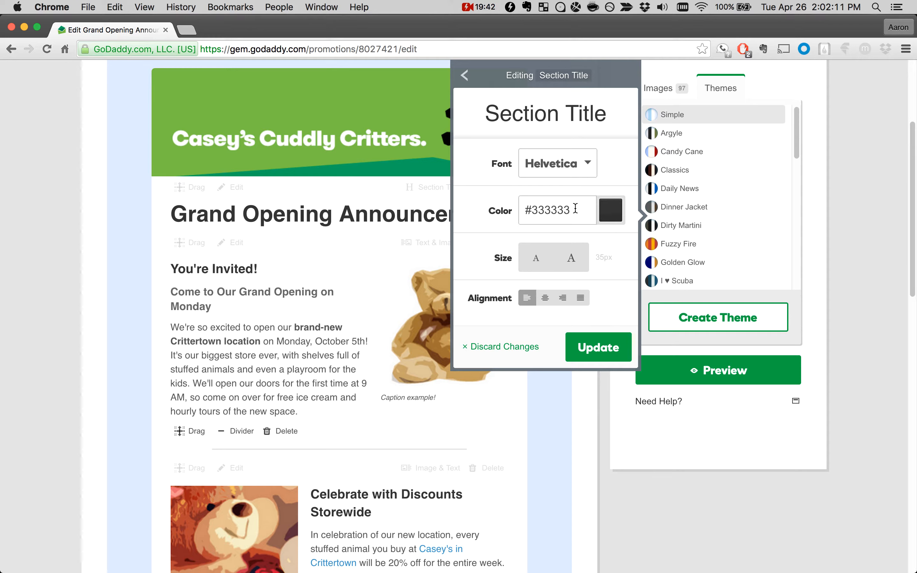
Step: Examine the colour palette and the colour code setting of the Section Title style
{"action": "left_click", "coordinate": [611, 209]}
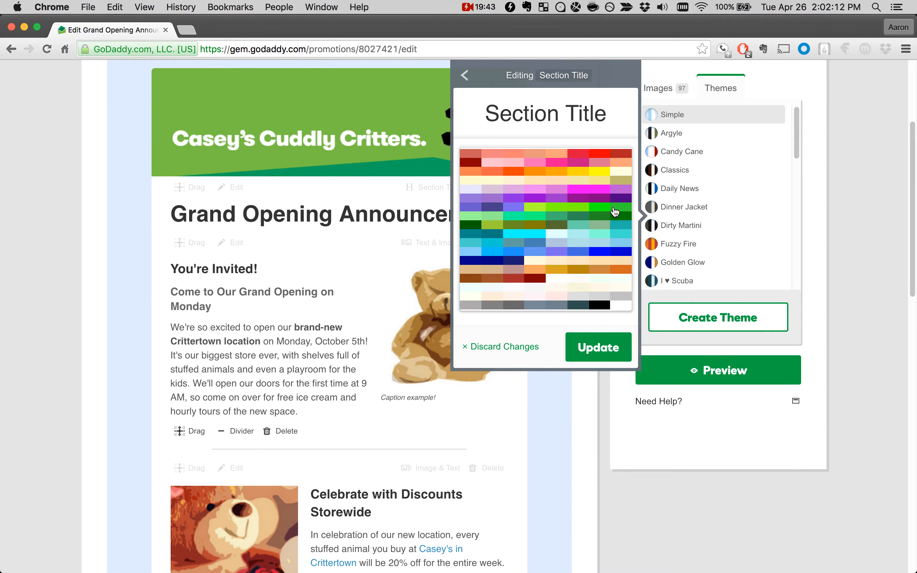
{"action": "left_click", "coordinate": [463, 78]}
{"action": "left_click_drag", "start_coordinate": [579, 209], "coordinate": [532, 211]}
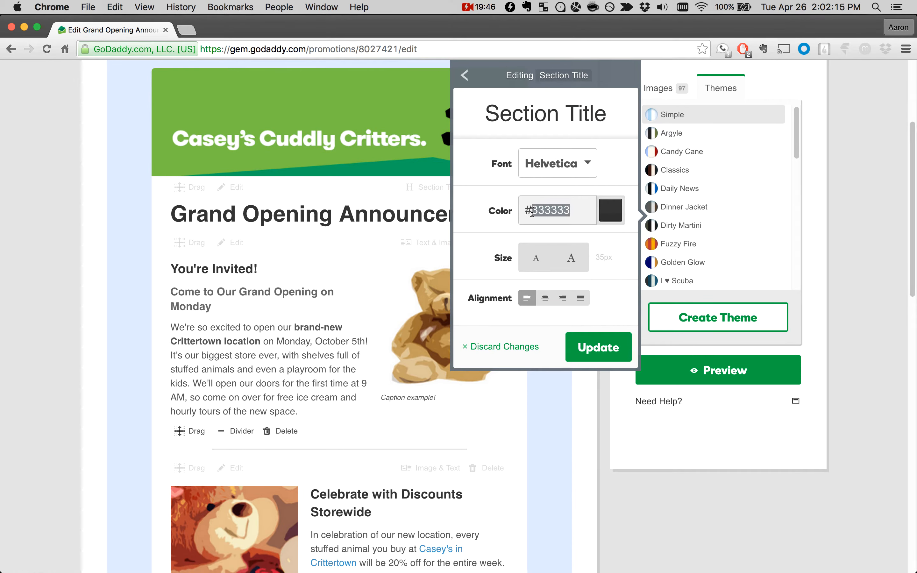
{"action": "left_click", "coordinate": [580, 208]}
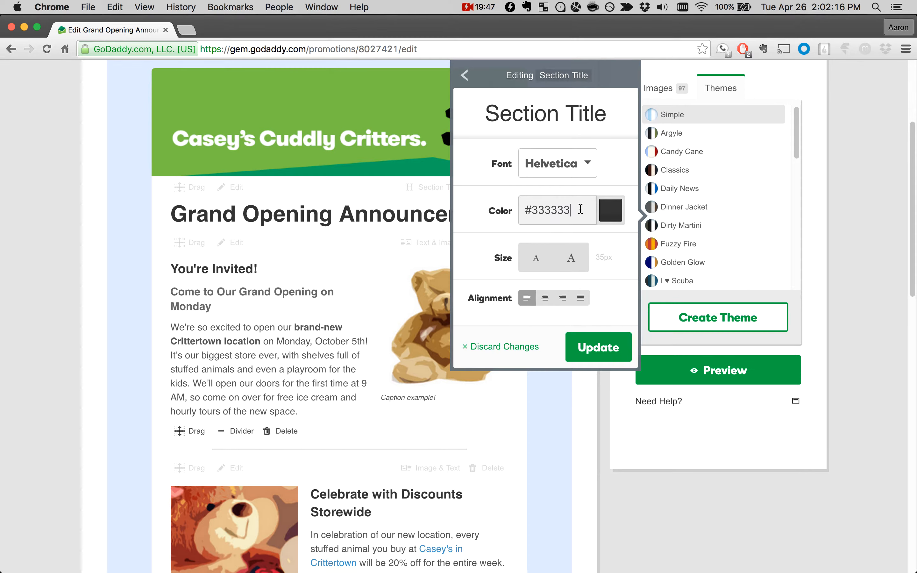
Step: Try the Section Title at 37px, reset its size to 35px and centre its alignment
{"action": "left_click", "coordinate": [569, 258]}
{"action": "left_click", "coordinate": [570, 260]}
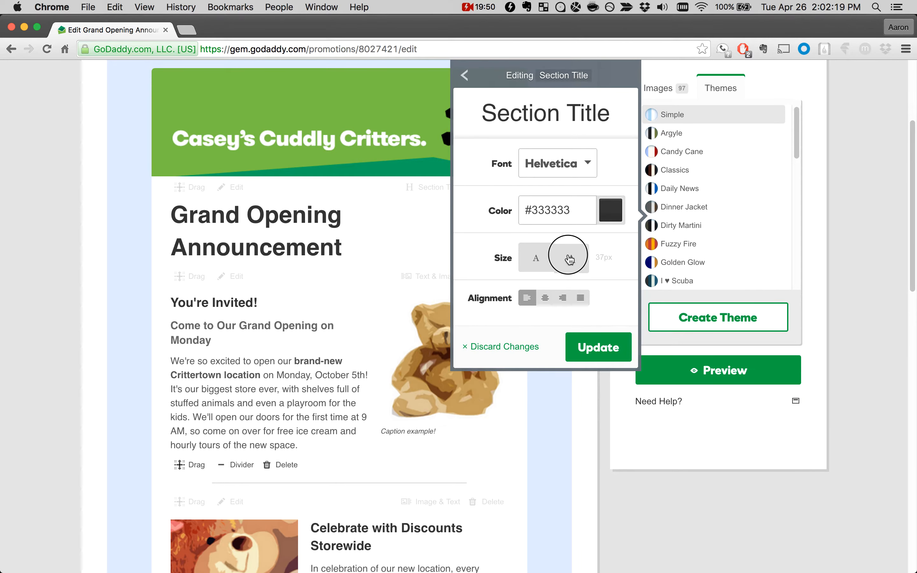
{"action": "left_click", "coordinate": [534, 262]}
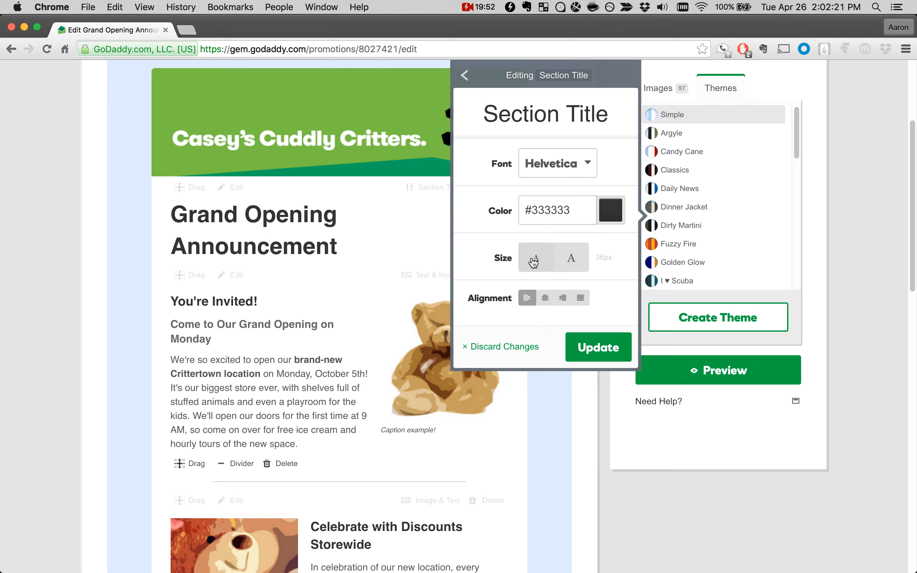
{"action": "left_click", "coordinate": [534, 262]}
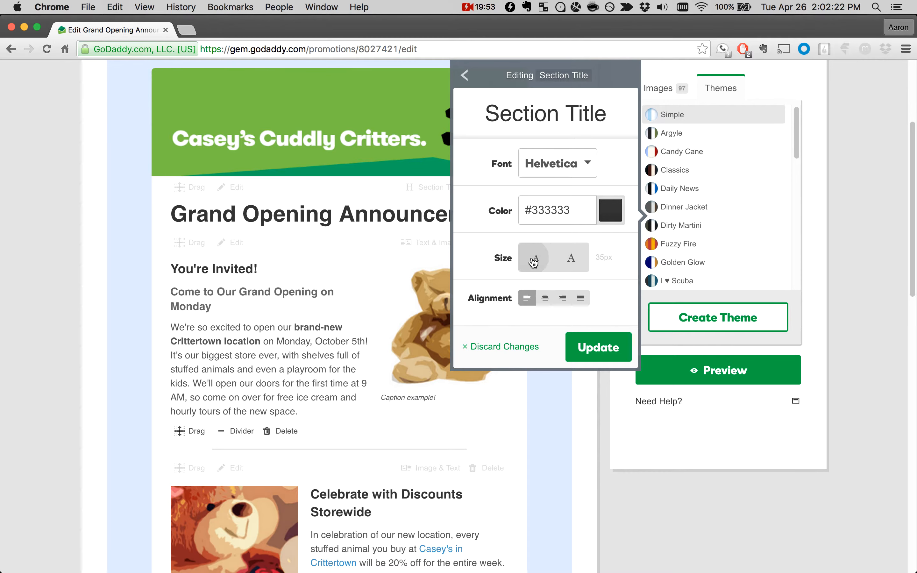
{"action": "left_click", "coordinate": [545, 300]}
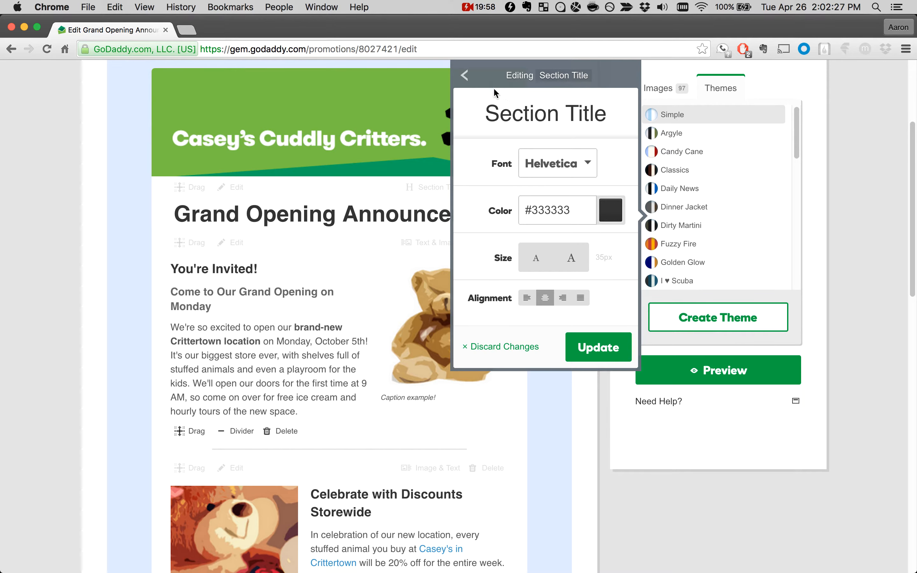
{"action": "left_click", "coordinate": [465, 75]}
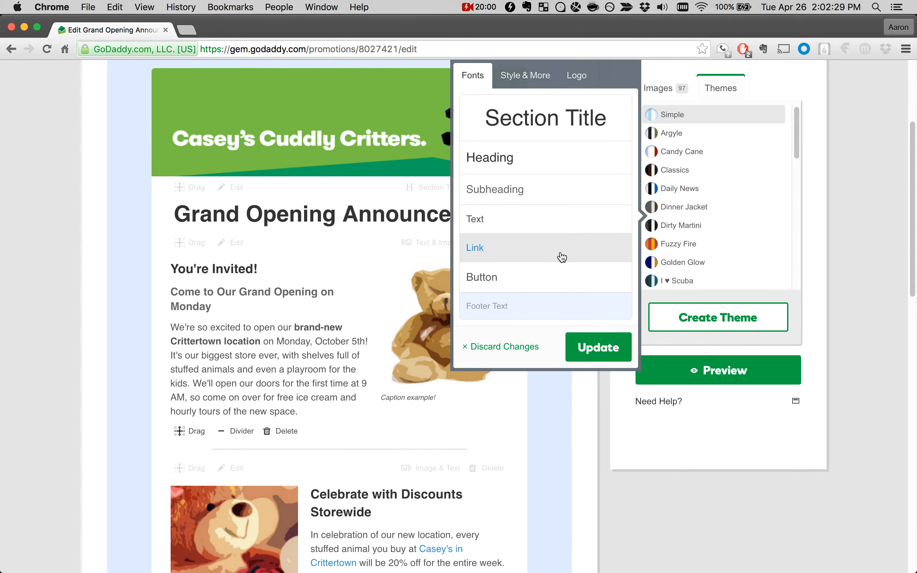
Step: Set the font of the theme's Heading style to Optima
{"action": "left_click", "coordinate": [541, 163]}
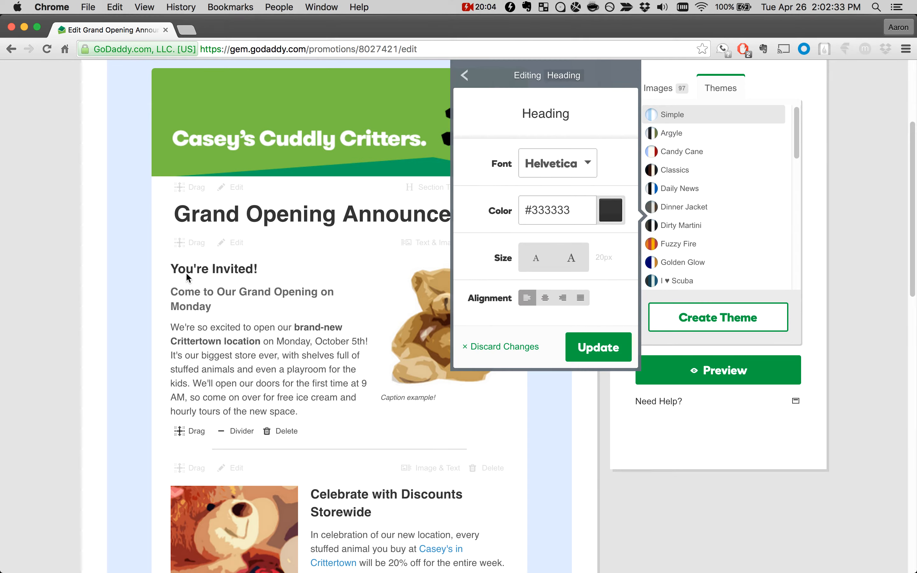
{"action": "left_click", "coordinate": [580, 177]}
{"action": "scroll", "coordinate": [558, 220], "scroll_direction": "down", "scroll_amount": 5}
{"action": "scroll", "coordinate": [558, 218], "scroll_direction": "down", "scroll_amount": 4}
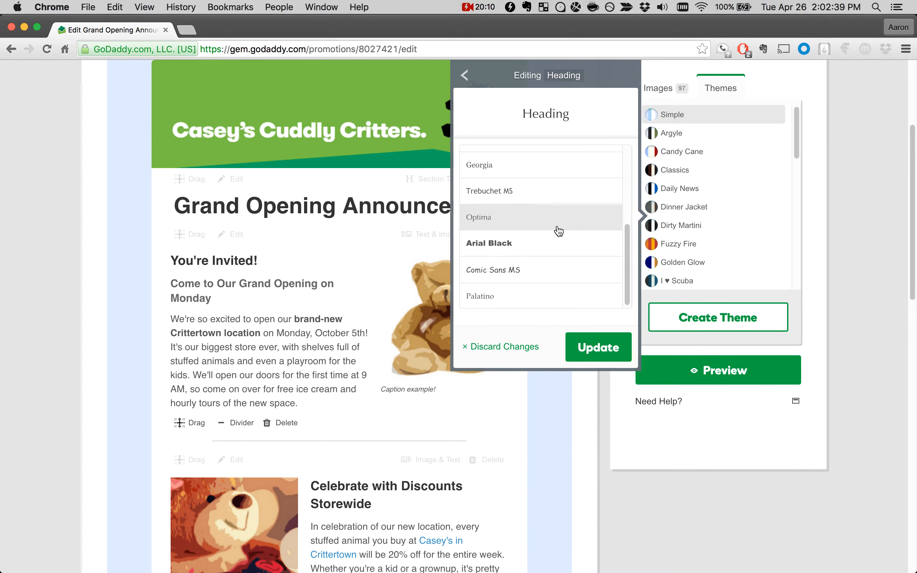
{"action": "scroll", "coordinate": [558, 231], "scroll_direction": "up", "scroll_amount": 2}
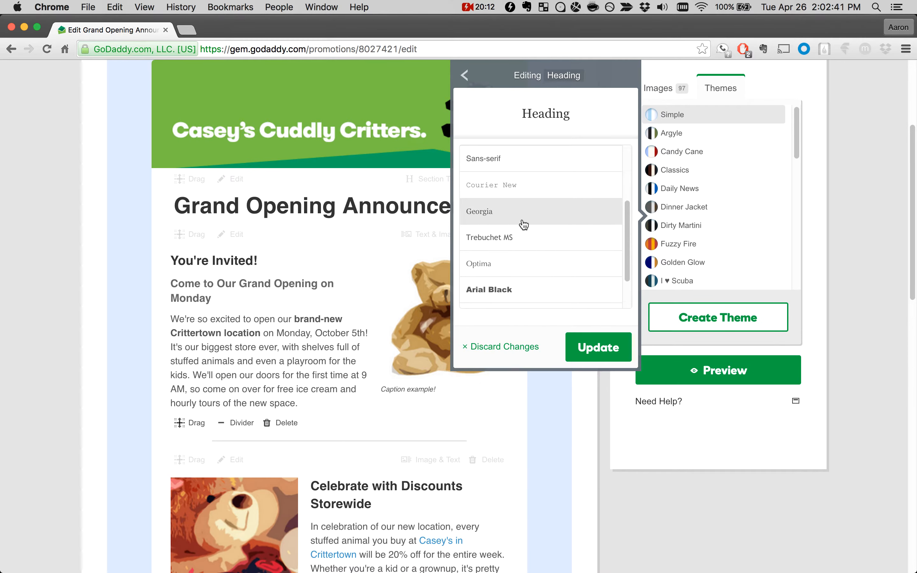
{"action": "left_click", "coordinate": [521, 262]}
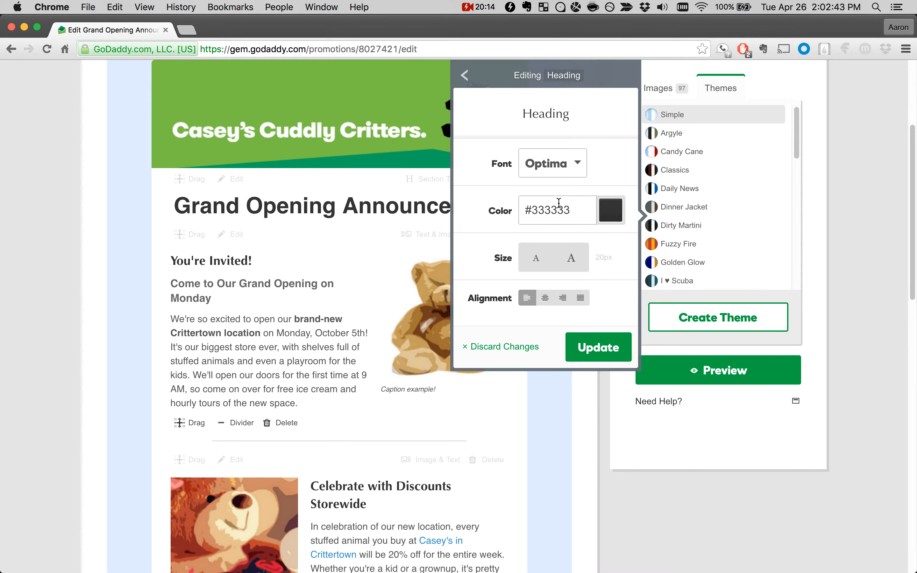
Step: Try the Heading style at 26px and set its size to 24px
{"action": "left_click", "coordinate": [572, 261]}
{"action": "left_click", "coordinate": [572, 262]}
{"action": "left_click", "coordinate": [572, 261]}
{"action": "left_click", "coordinate": [572, 262]}
{"action": "left_click", "coordinate": [573, 261]}
{"action": "left_click", "coordinate": [572, 261]}
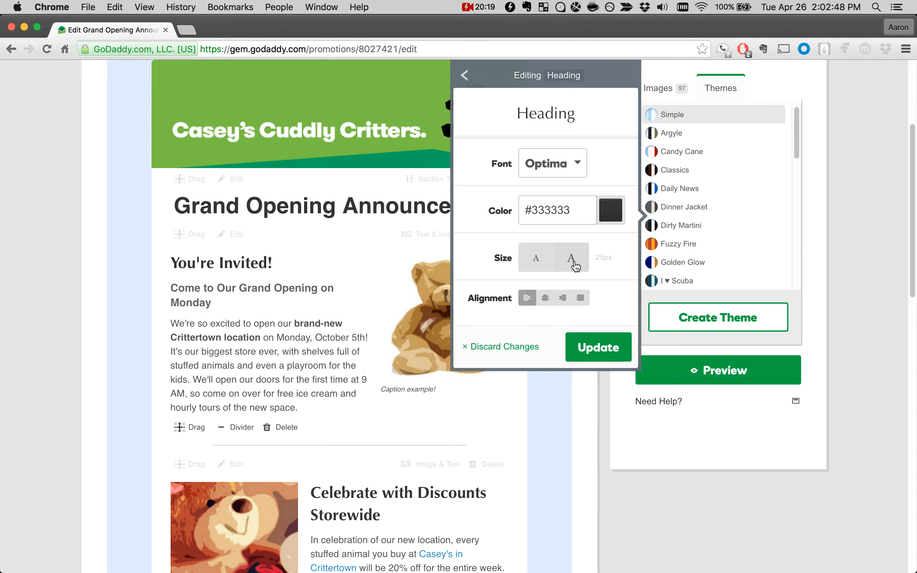
{"action": "left_click", "coordinate": [547, 263]}
{"action": "left_click", "coordinate": [548, 263]}
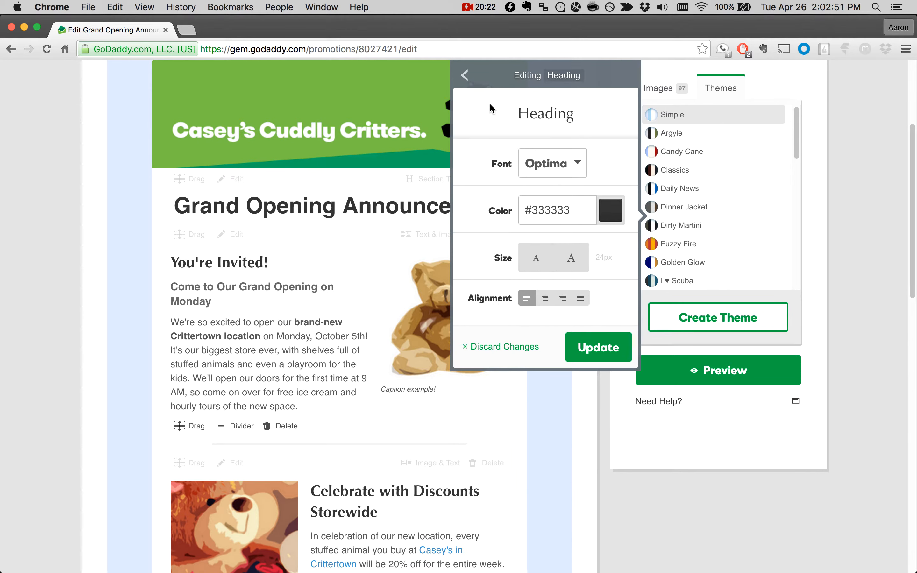
{"action": "left_click", "coordinate": [465, 75]}
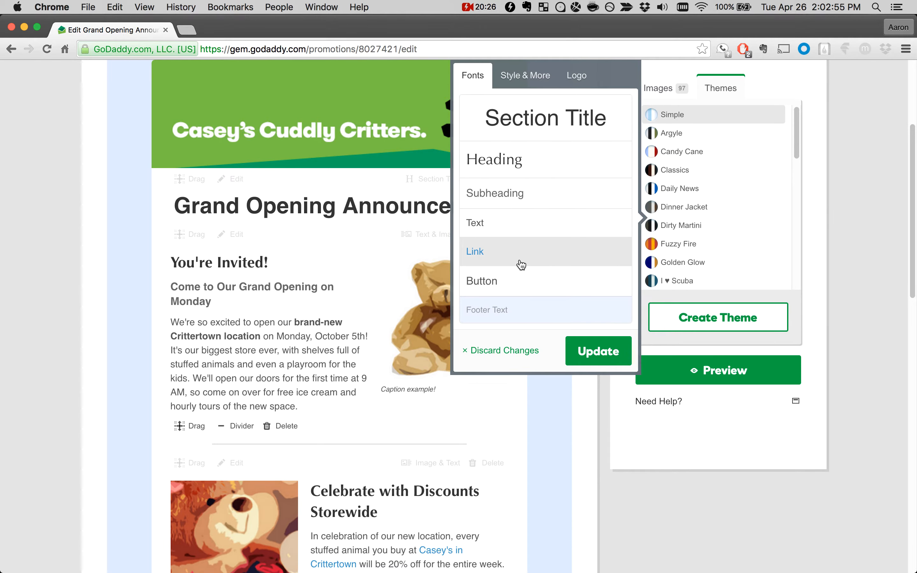
Step: Look through the fonts for the theme's Button text and set its size to 22px
{"action": "scroll", "coordinate": [393, 279], "scroll_direction": "down", "scroll_amount": 9}
{"action": "scroll", "coordinate": [392, 280], "scroll_direction": "down", "scroll_amount": 7}
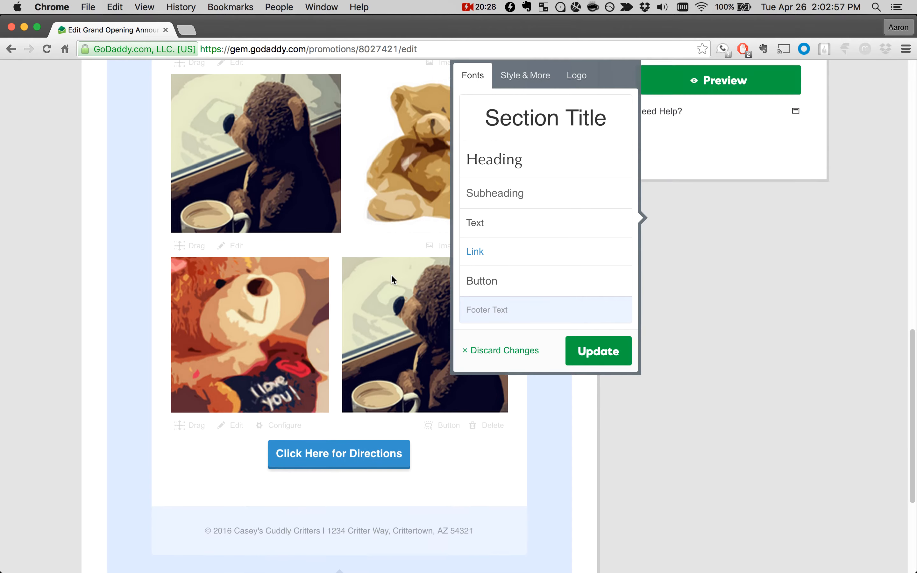
{"action": "left_click", "coordinate": [496, 286]}
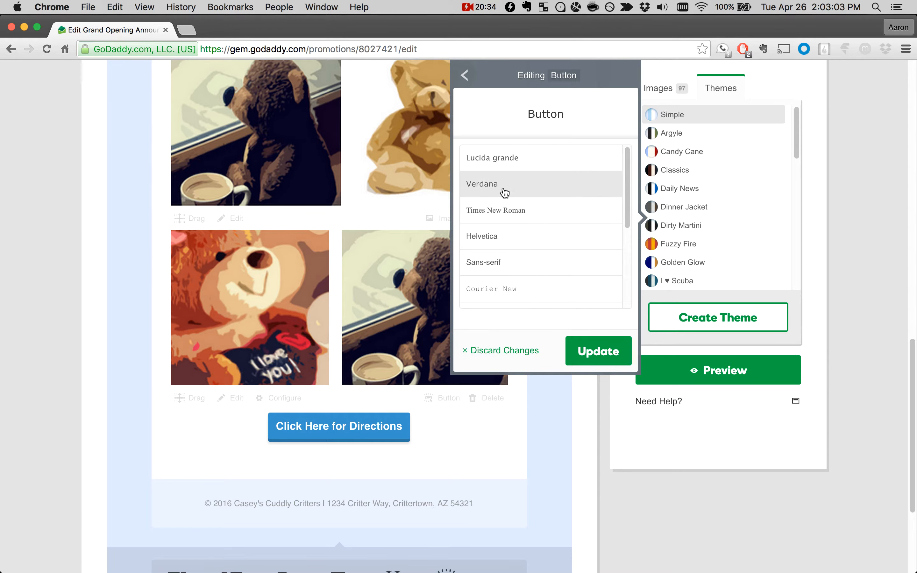
{"action": "scroll", "coordinate": [505, 191], "scroll_direction": "down", "scroll_amount": 1}
{"action": "left_click", "coordinate": [465, 78]}
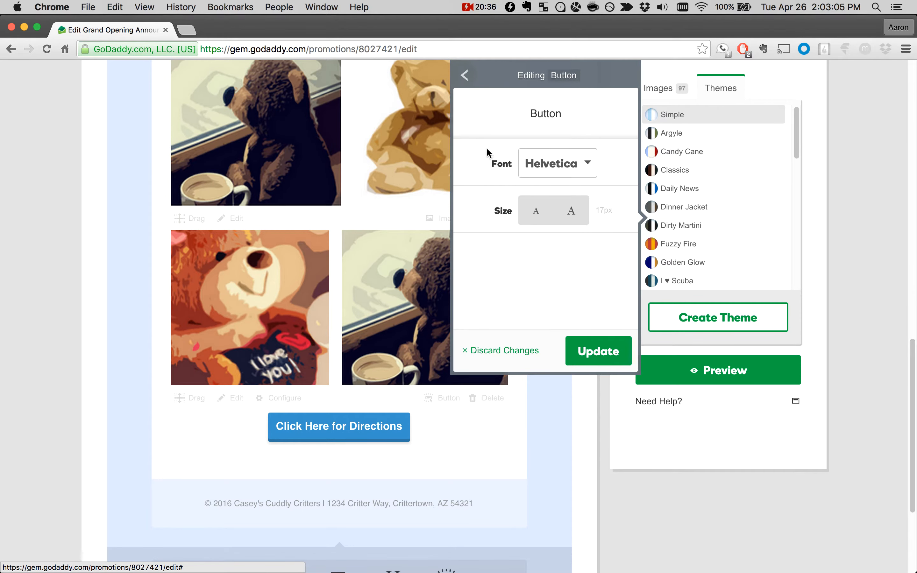
{"action": "left_click", "coordinate": [578, 218]}
{"action": "left_click", "coordinate": [578, 218]}
{"action": "left_click", "coordinate": [578, 218]}
{"action": "left_click", "coordinate": [578, 218]}
{"action": "left_click", "coordinate": [578, 218]}
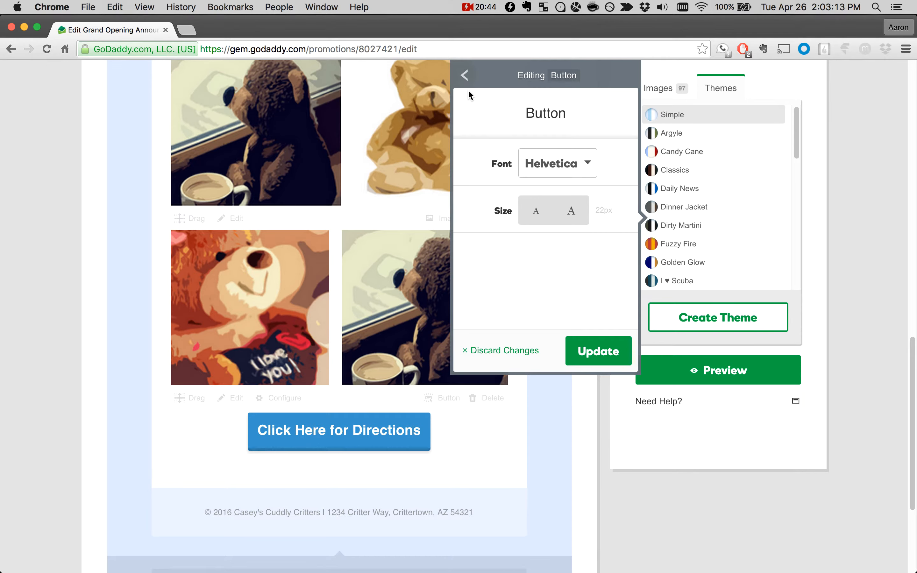
{"action": "left_click", "coordinate": [465, 75]}
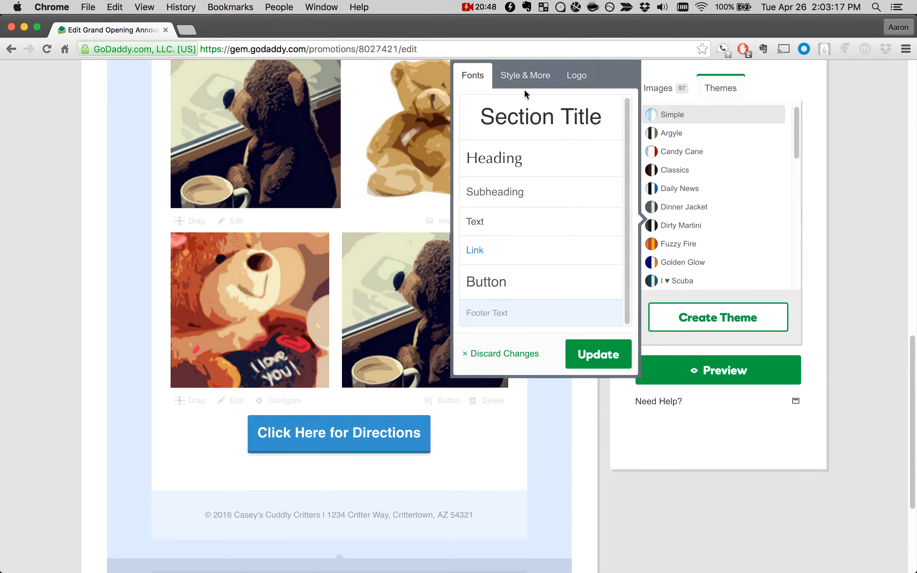
Step: Examine the theme's name, border, foreground, background, footer and button colour settings alongside the campaign layout
{"action": "left_click", "coordinate": [525, 76]}
{"action": "left_click", "coordinate": [575, 121]}
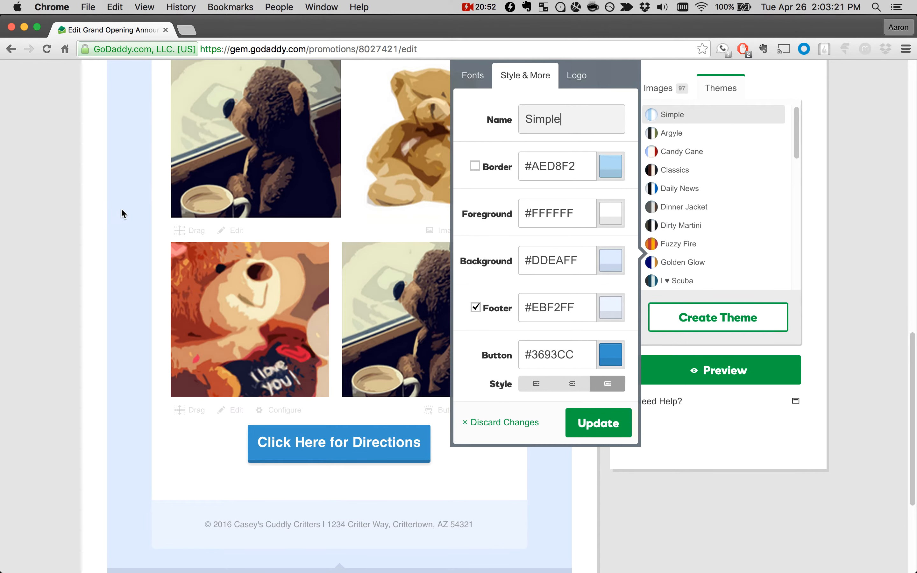
{"action": "scroll", "coordinate": [382, 336], "scroll_direction": "up", "scroll_amount": 10}
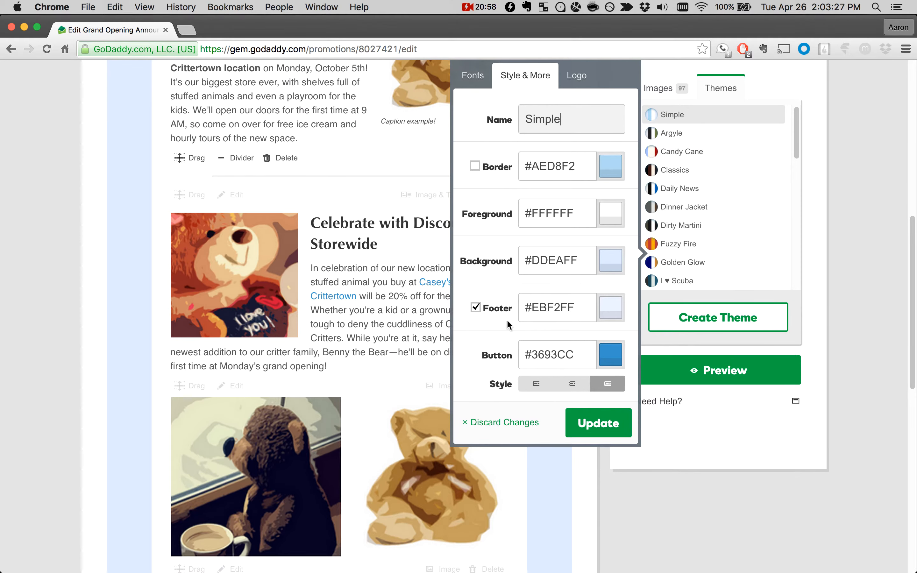
{"action": "scroll", "coordinate": [392, 313], "scroll_direction": "down", "scroll_amount": 10}
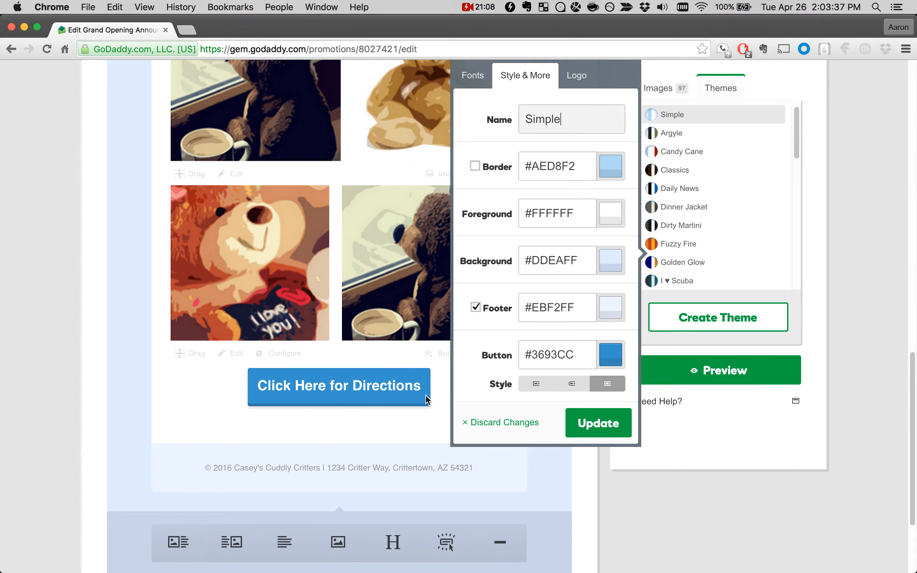
Step: Try the rounded and flat button styles on the directions button and restore the raised style
{"action": "left_click", "coordinate": [570, 388]}
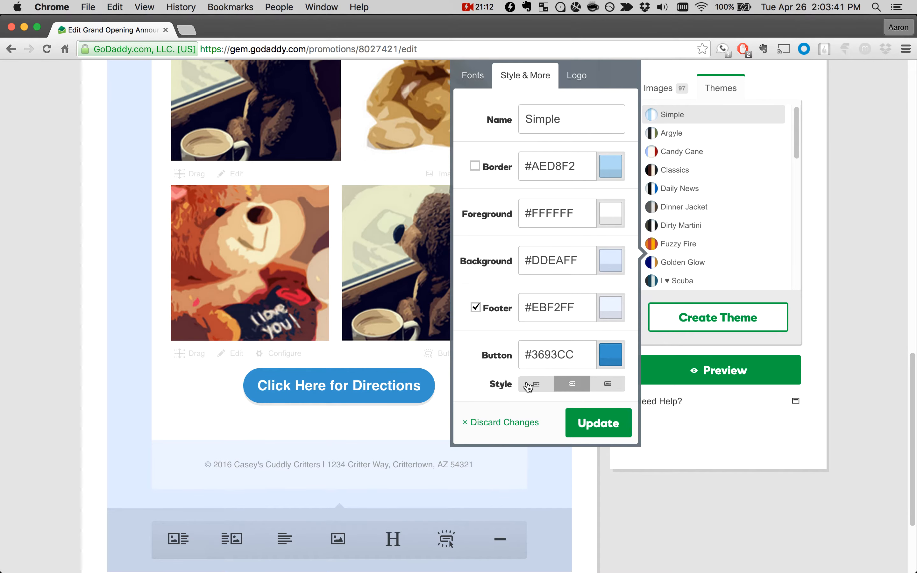
{"action": "left_click", "coordinate": [530, 384]}
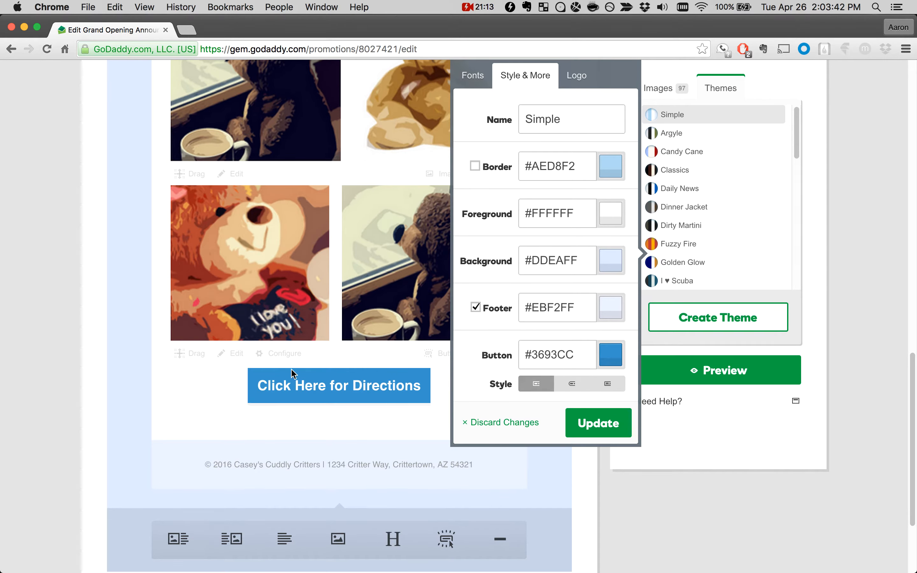
{"action": "left_click", "coordinate": [608, 384]}
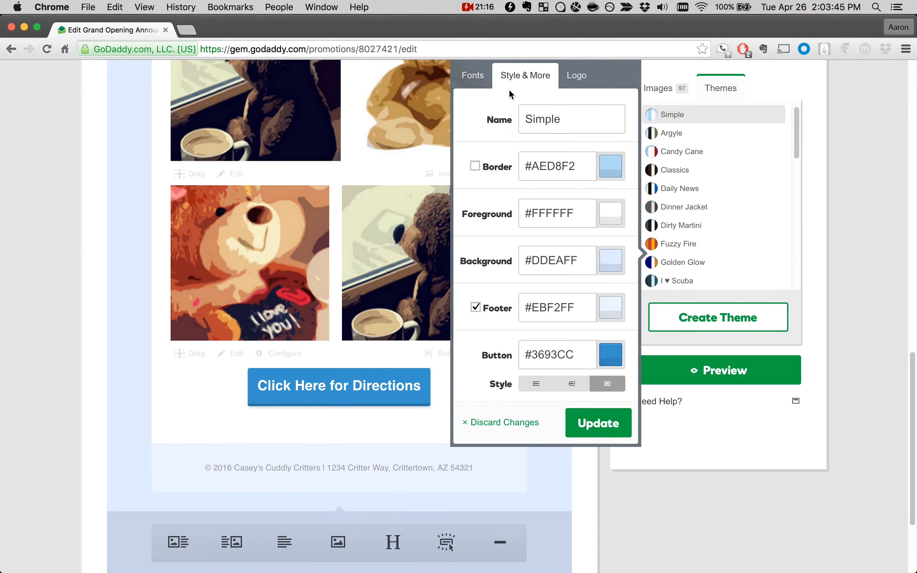
Step: Discard all changes made to the Simple theme and check the campaign from the discounts section up to the banner
{"action": "left_click", "coordinate": [475, 76]}
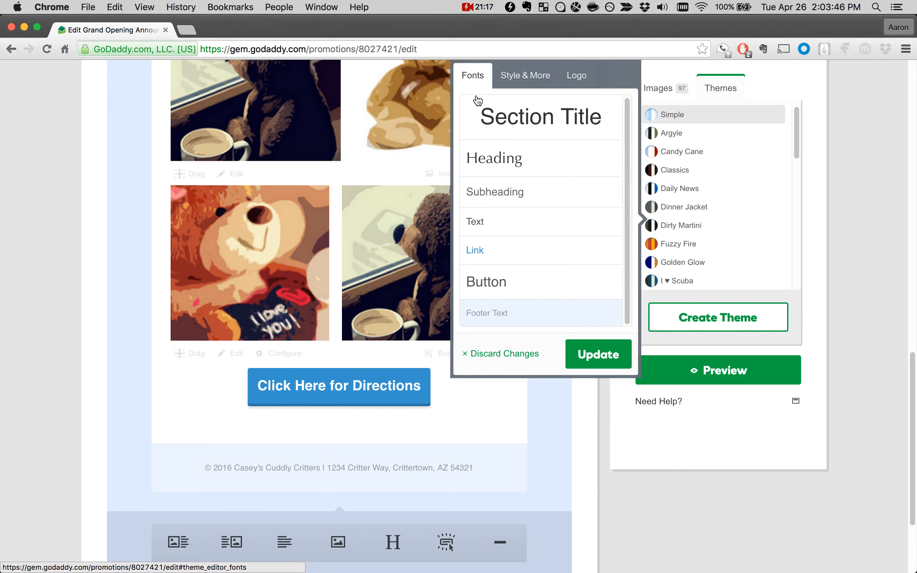
{"action": "left_click", "coordinate": [515, 351]}
{"action": "scroll", "coordinate": [538, 378], "scroll_direction": "up", "scroll_amount": 5}
{"action": "scroll", "coordinate": [537, 378], "scroll_direction": "up", "scroll_amount": 10}
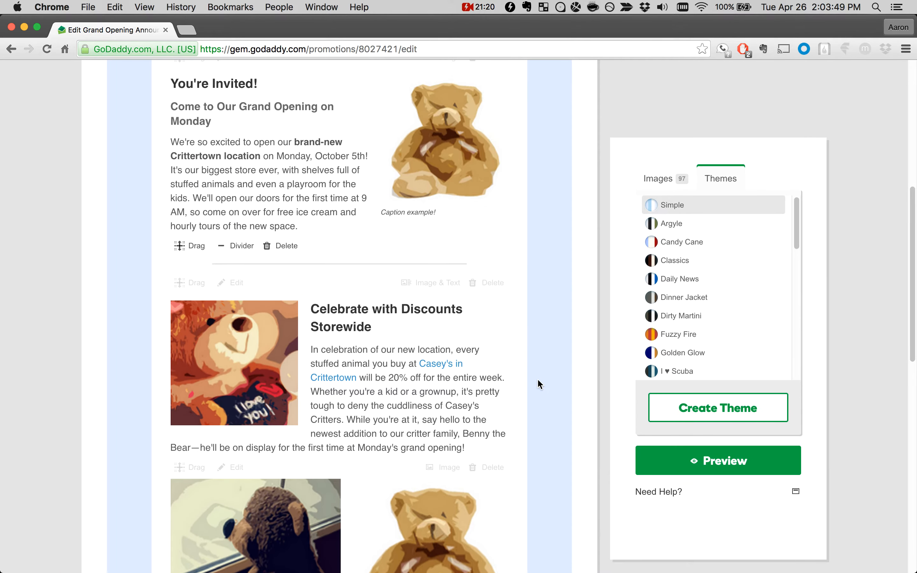
{"action": "scroll", "coordinate": [541, 361], "scroll_direction": "up", "scroll_amount": 3}
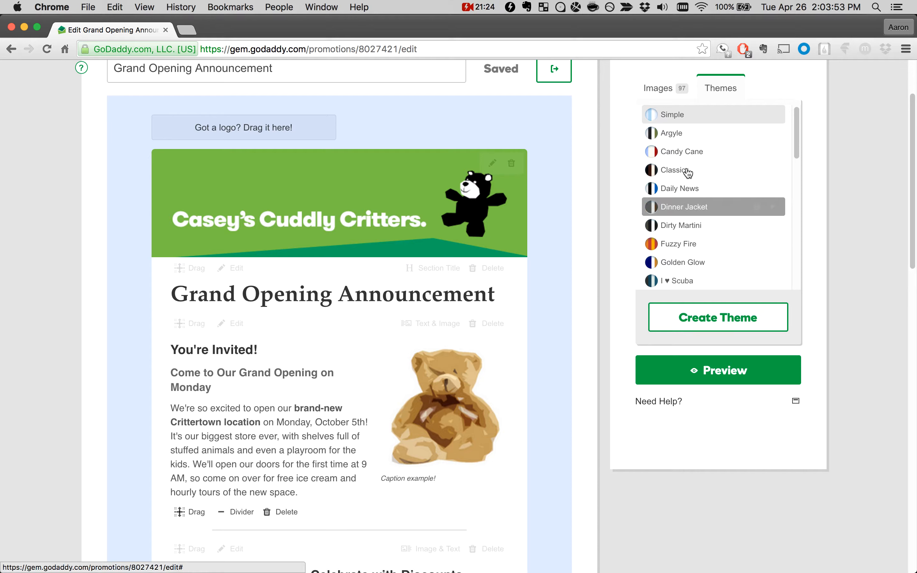
Step: Apply the Casey's Cuddly Critters theme to the campaign
{"action": "scroll", "coordinate": [696, 180], "scroll_direction": "down", "scroll_amount": 10}
{"action": "scroll", "coordinate": [698, 163], "scroll_direction": "down", "scroll_amount": 3}
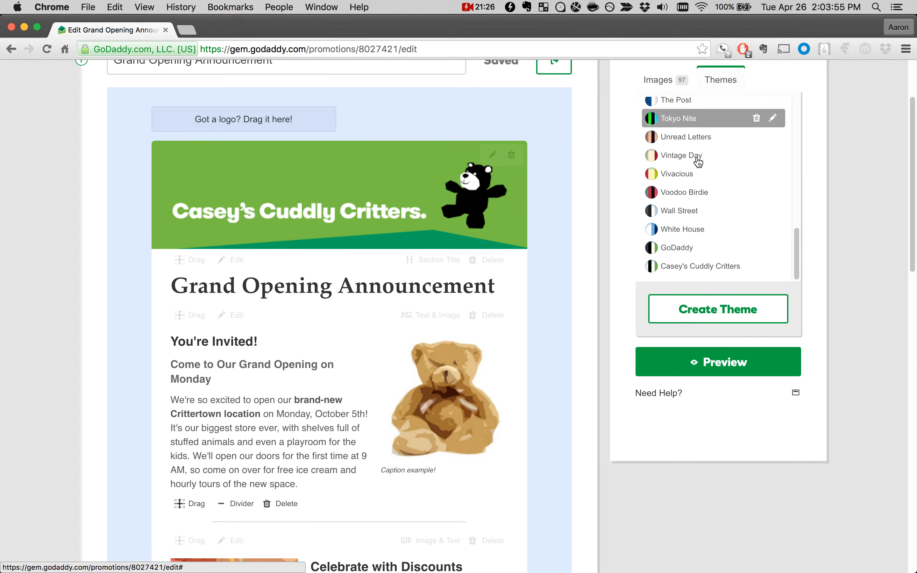
{"action": "left_click", "coordinate": [701, 276]}
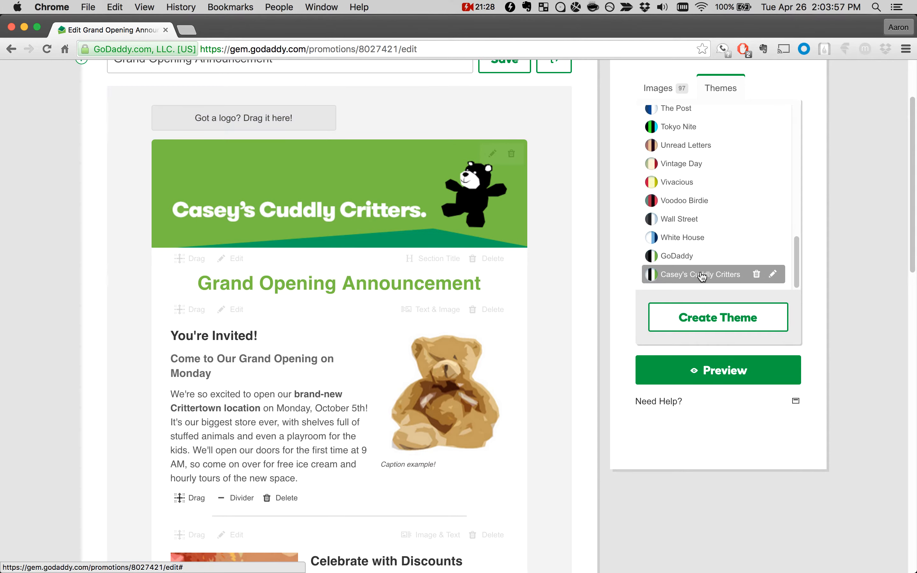
Step: Check the themed campaign from the headline through the discounts link to the directions button and save it
{"action": "scroll", "coordinate": [470, 235], "scroll_direction": "down", "scroll_amount": 3}
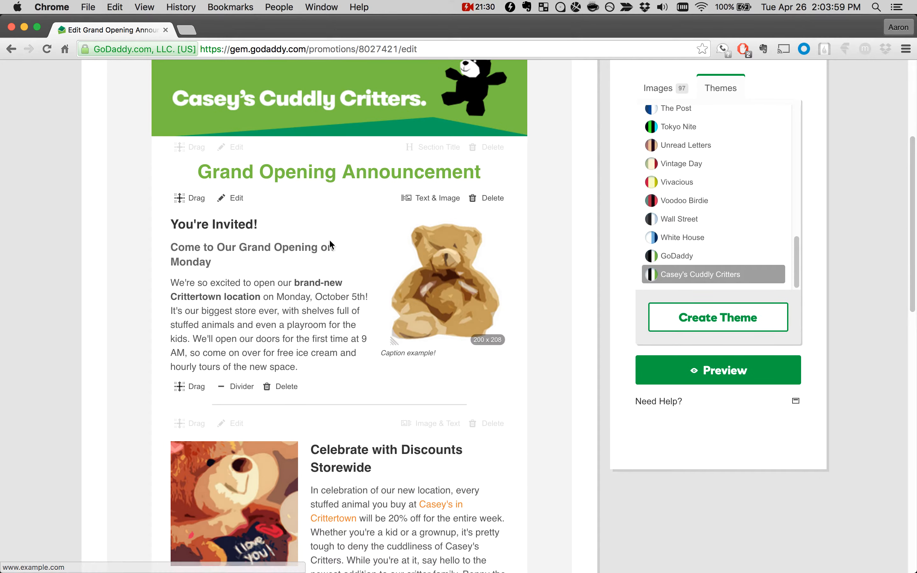
{"action": "scroll", "coordinate": [296, 233], "scroll_direction": "up", "scroll_amount": 2}
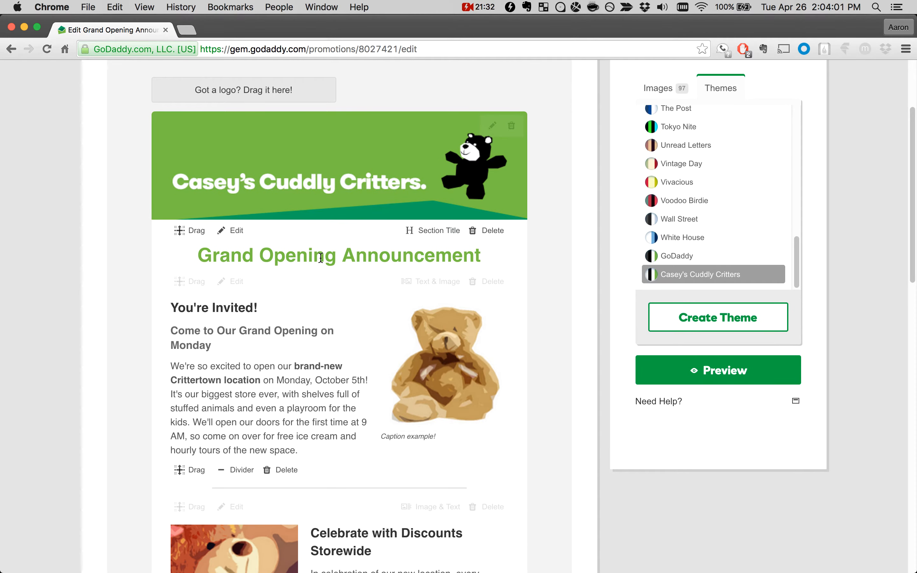
{"action": "scroll", "coordinate": [349, 213], "scroll_direction": "down", "scroll_amount": 3}
{"action": "scroll", "coordinate": [349, 213], "scroll_direction": "down", "scroll_amount": 6}
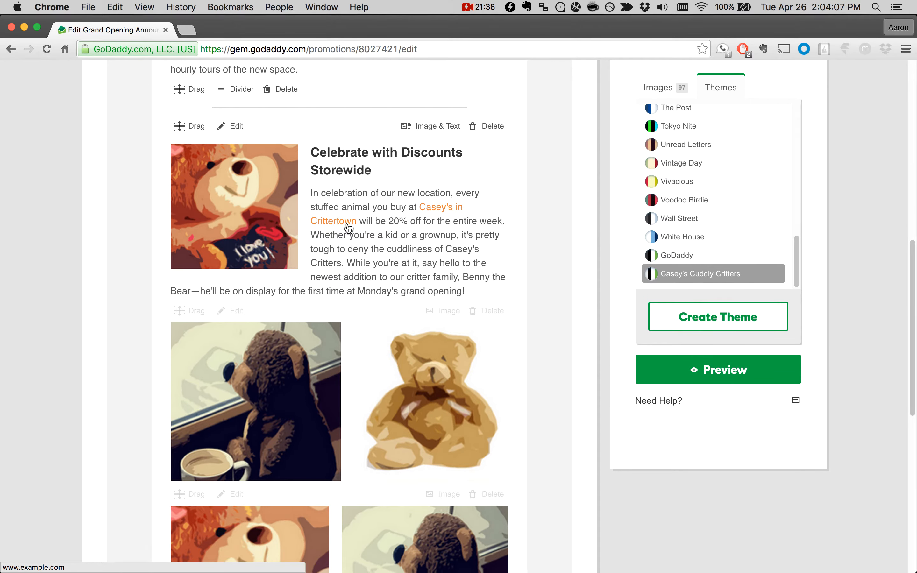
{"action": "scroll", "coordinate": [347, 227], "scroll_direction": "down", "scroll_amount": 7}
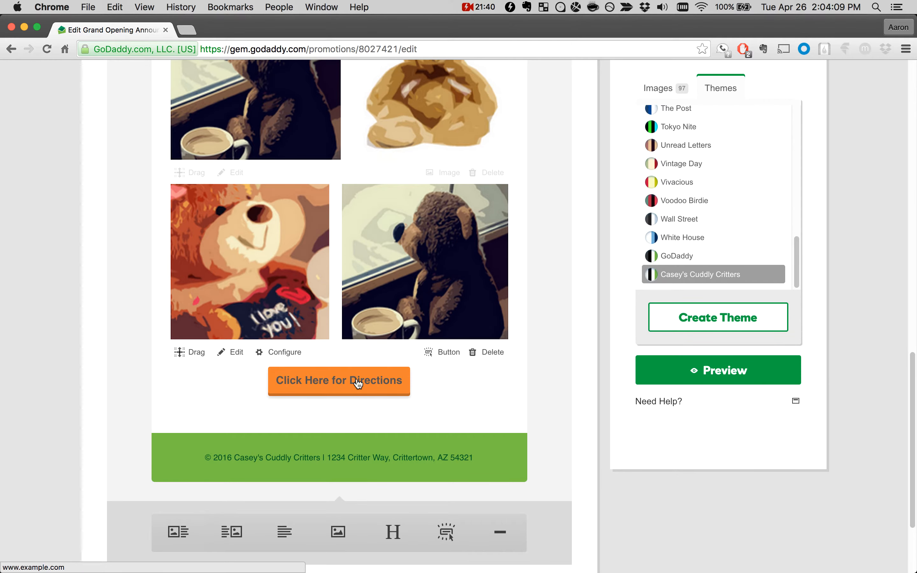
{"action": "scroll", "coordinate": [399, 416], "scroll_direction": "up", "scroll_amount": 15}
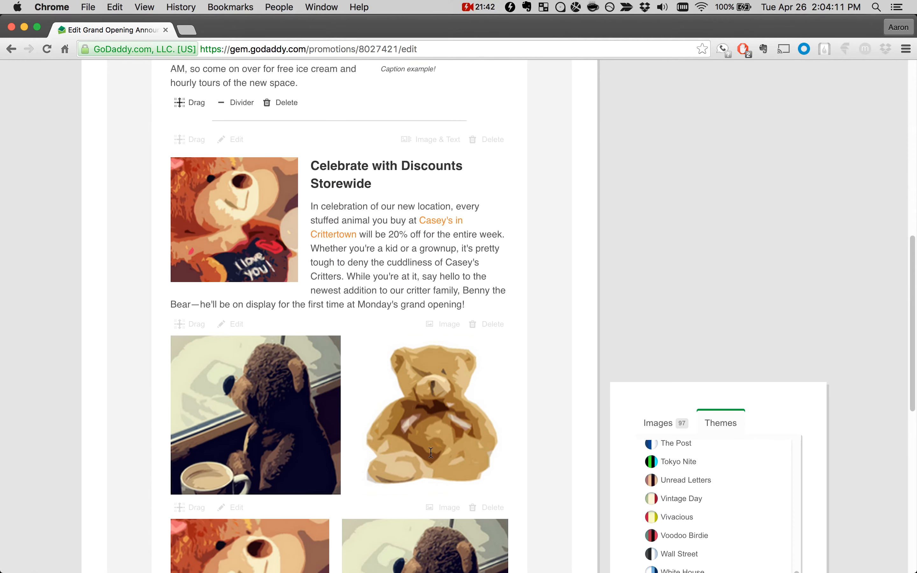
{"action": "scroll", "coordinate": [431, 453], "scroll_direction": "up", "scroll_amount": 3}
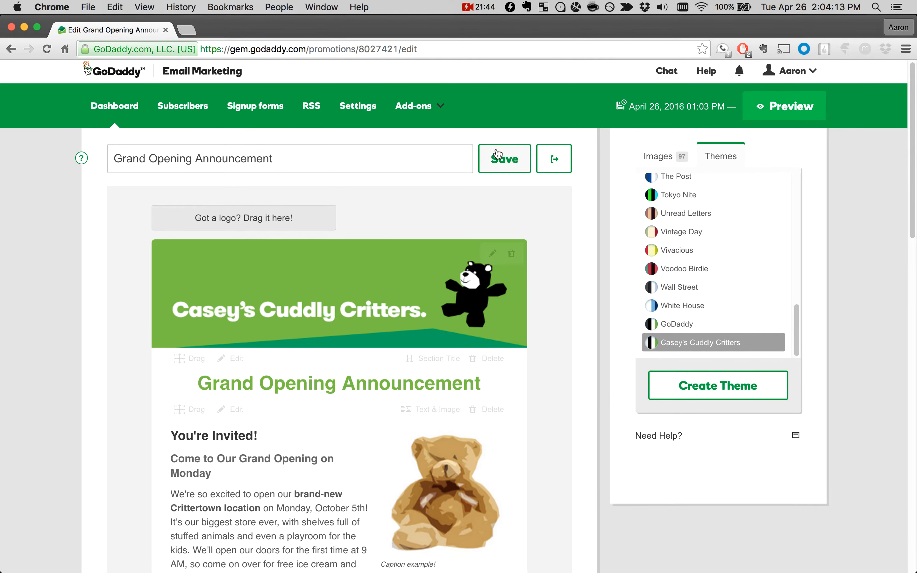
{"action": "left_click", "coordinate": [503, 158]}
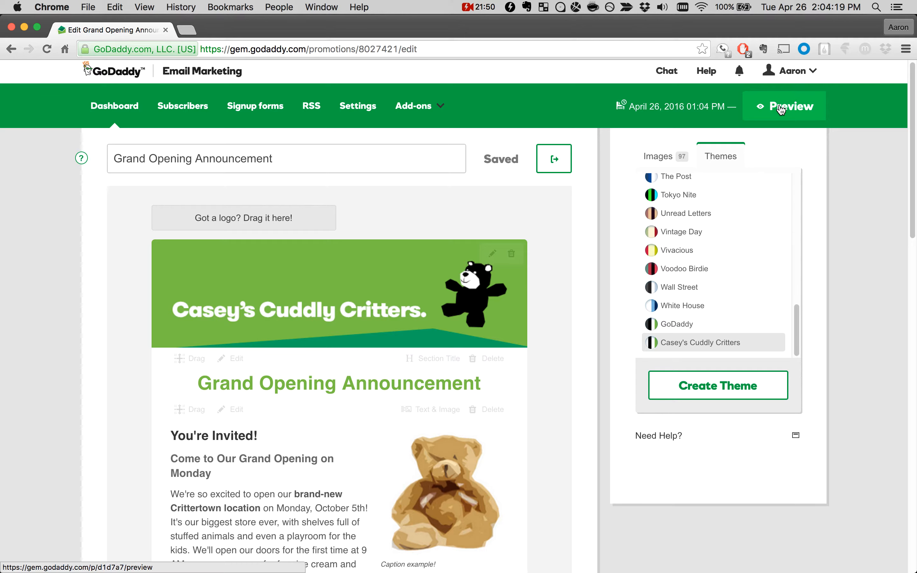
Step: Preview the Grand Opening Announcement email, review it from the banner down to the directions button, and close the preview
{"action": "scroll", "coordinate": [602, 246], "scroll_direction": "down", "scroll_amount": 5}
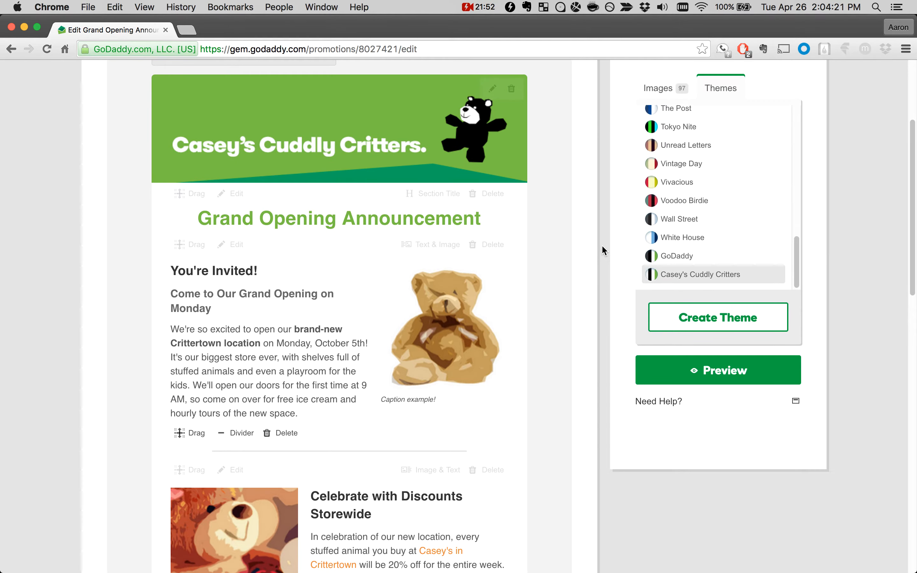
{"action": "scroll", "coordinate": [611, 355], "scroll_direction": "down", "scroll_amount": 4}
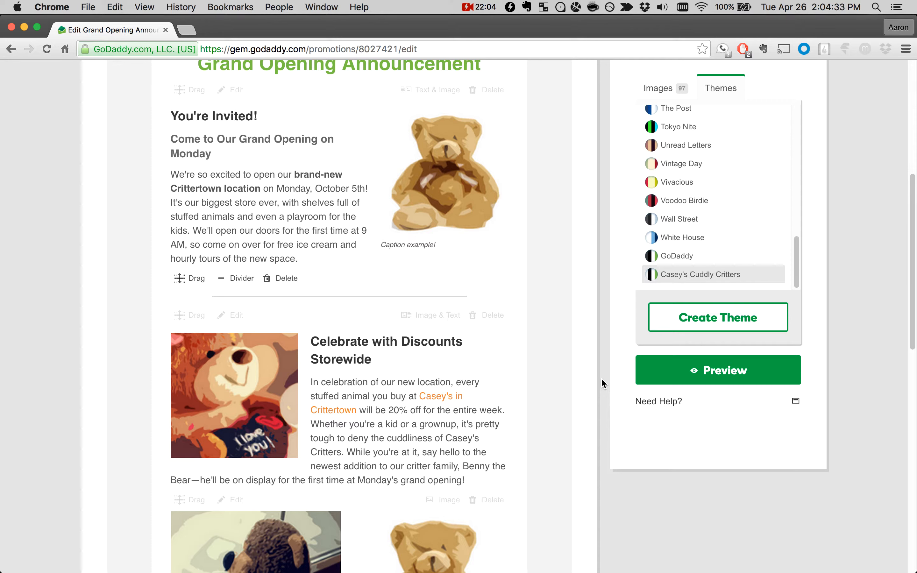
{"action": "left_click", "coordinate": [647, 372]}
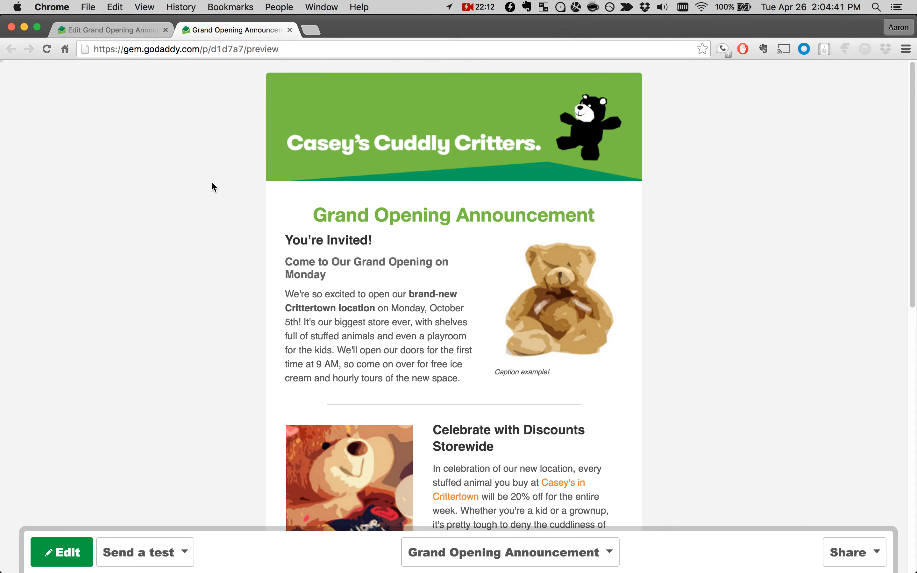
{"action": "scroll", "coordinate": [224, 157], "scroll_direction": "down", "scroll_amount": 2}
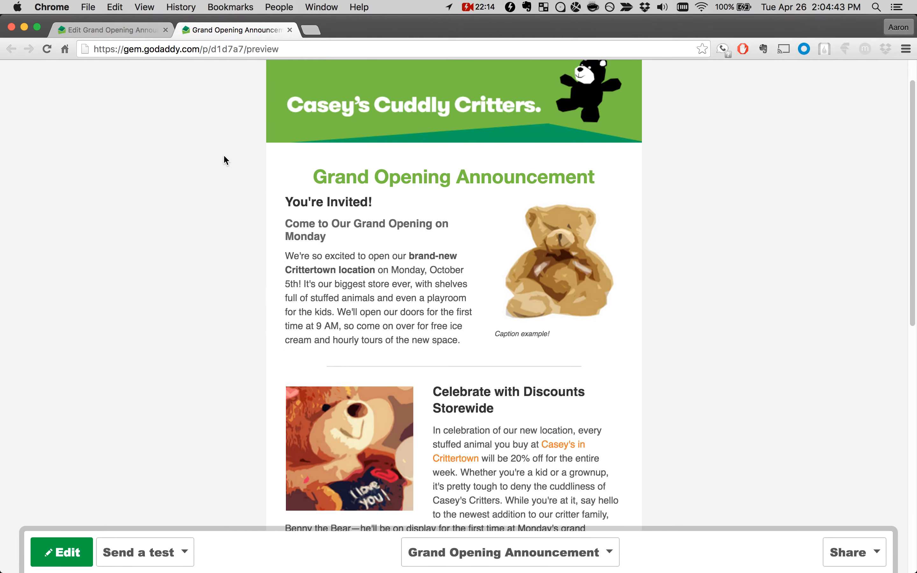
{"action": "scroll", "coordinate": [224, 157], "scroll_direction": "down", "scroll_amount": 12}
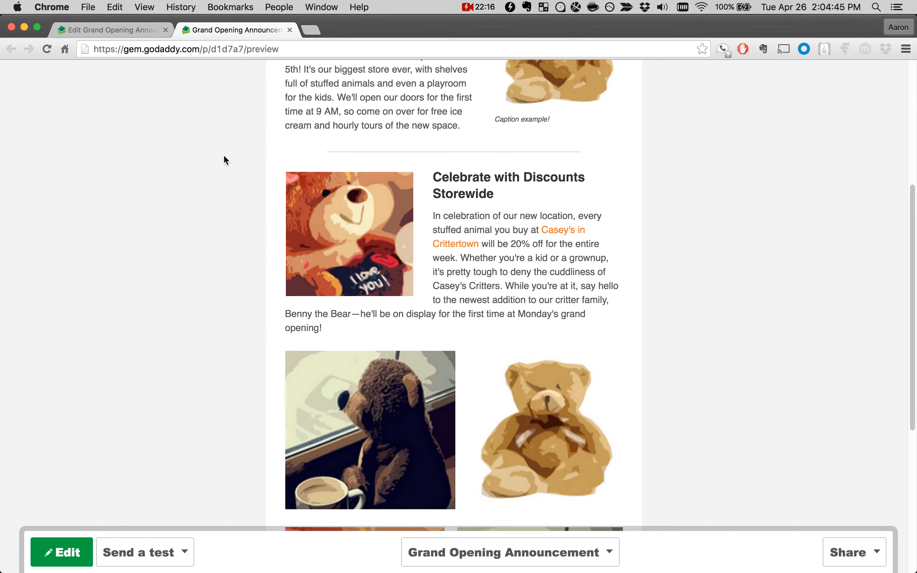
{"action": "scroll", "coordinate": [223, 160], "scroll_direction": "down", "scroll_amount": 15}
{"action": "scroll", "coordinate": [223, 159], "scroll_direction": "up", "scroll_amount": 16}
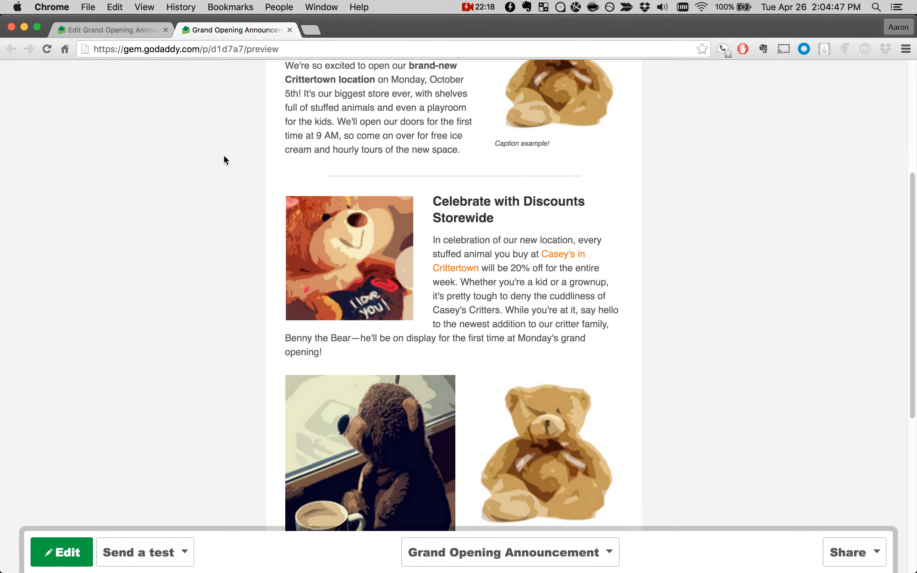
{"action": "scroll", "coordinate": [224, 160], "scroll_direction": "up", "scroll_amount": 12}
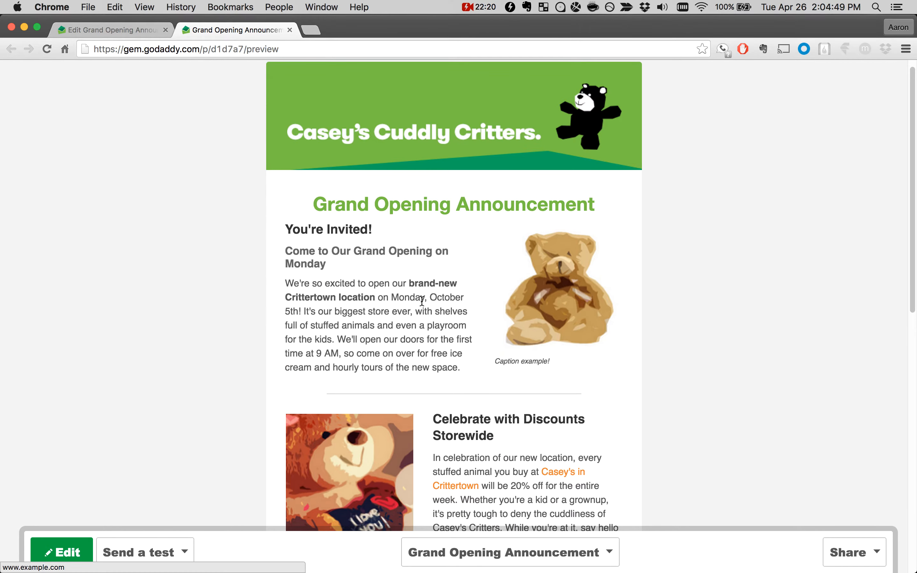
{"action": "scroll", "coordinate": [379, 301], "scroll_direction": "down", "scroll_amount": 20}
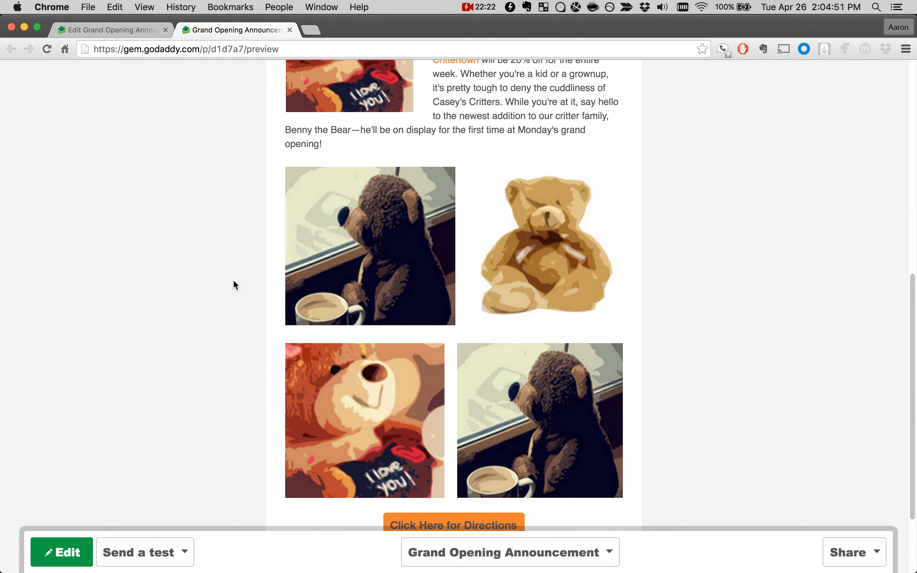
{"action": "left_click", "coordinate": [289, 30]}
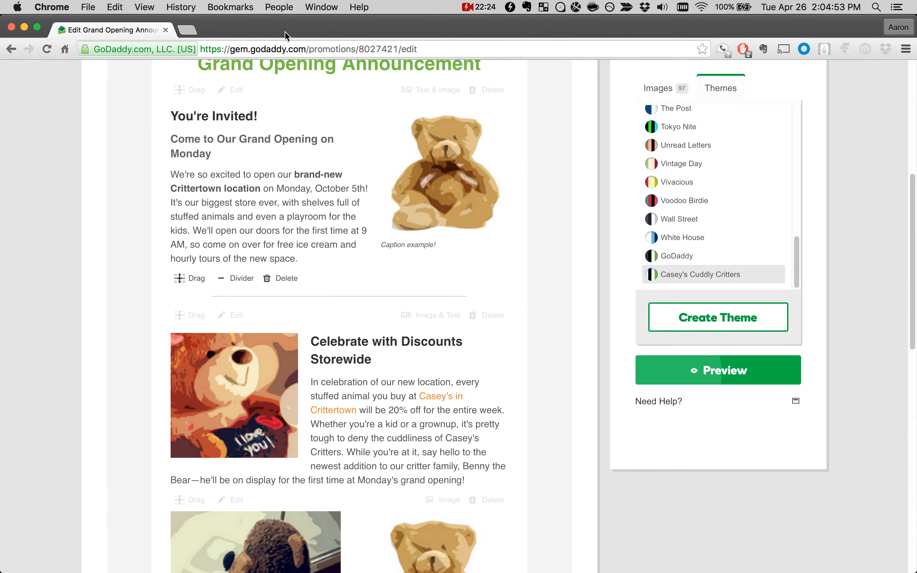
Step: Leave the campaign editor and go back to the dashboard of recent campaigns
{"action": "scroll", "coordinate": [286, 244], "scroll_direction": "up", "scroll_amount": 5}
{"action": "scroll", "coordinate": [441, 341], "scroll_direction": "up", "scroll_amount": 3}
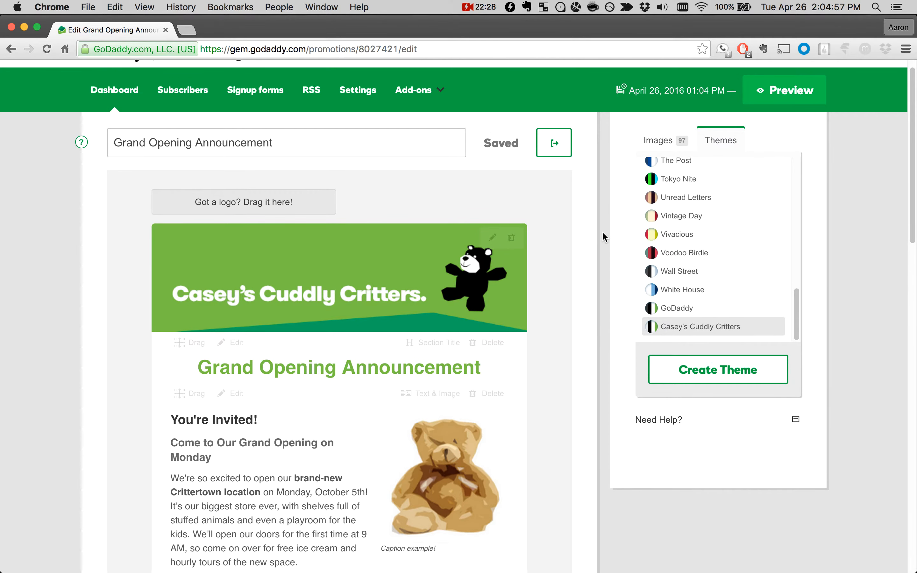
{"action": "left_click", "coordinate": [110, 93]}
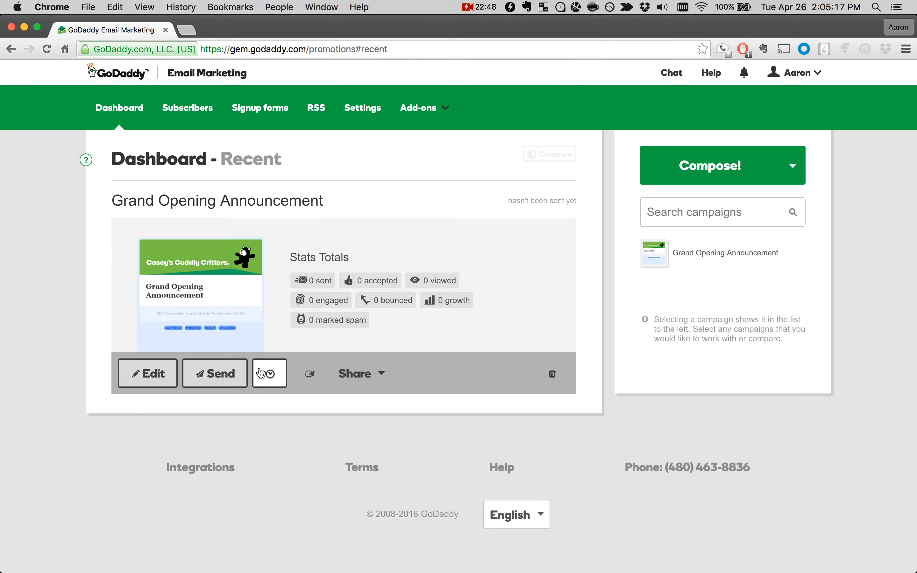
Step: Create a new list on the Subscribers page, named with the owner's first name in possessive form followed by "Example List"
{"action": "left_click", "coordinate": [186, 110]}
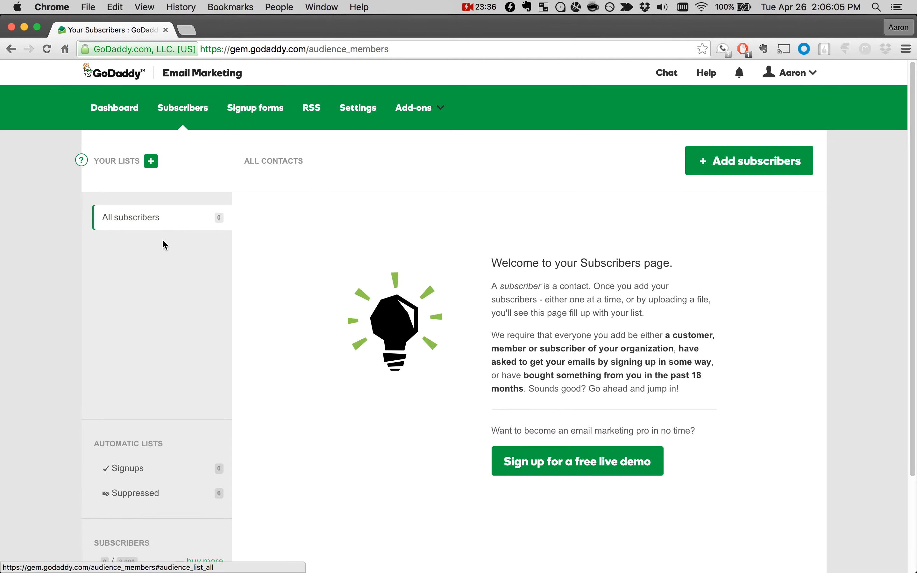
{"action": "left_click", "coordinate": [151, 166]}
{"action": "type", "text": "Aaron's Example "}
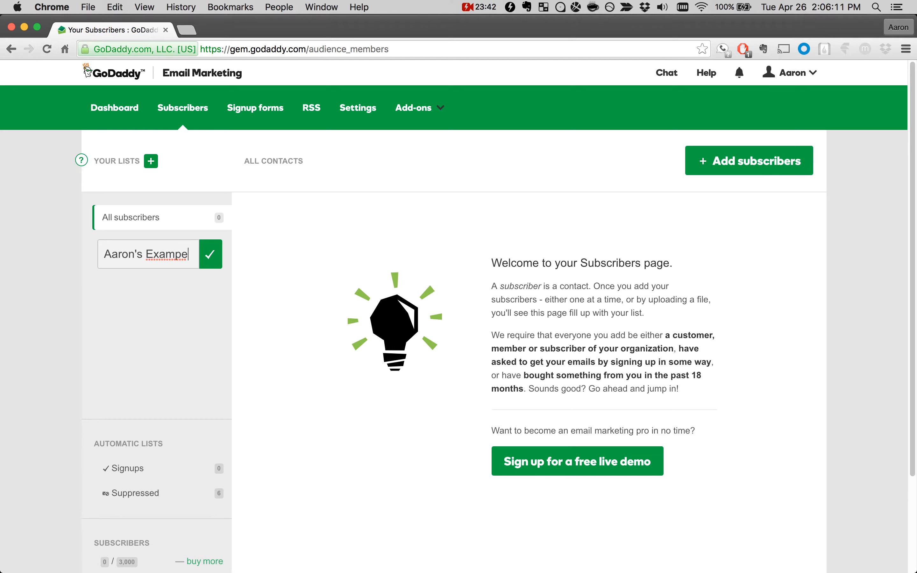
{"action": "type", "text": "List"}
{"action": "left_click", "coordinate": [210, 254]}
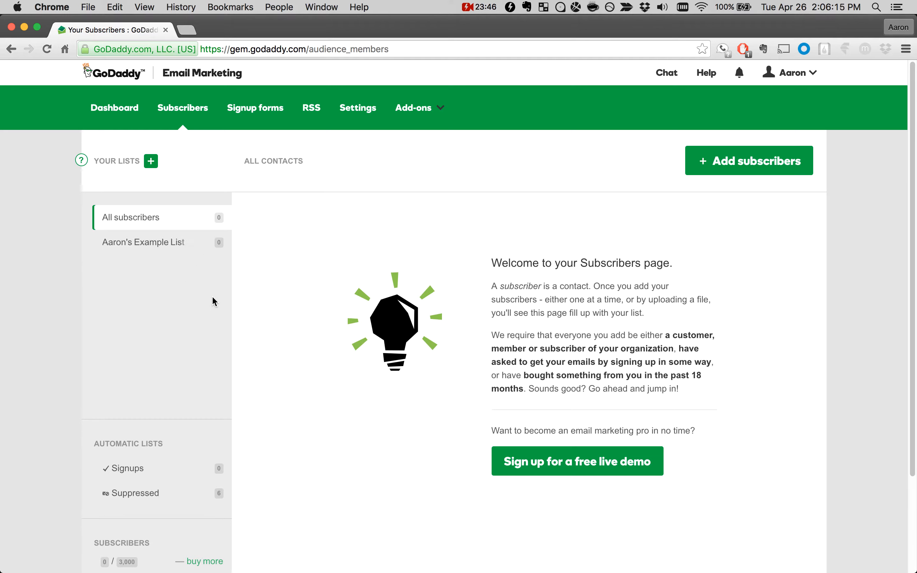
Step: Examine the automatic lists and the used and allowed subscriber counts on the Subscribers page
{"action": "scroll", "coordinate": [248, 287], "scroll_direction": "down", "scroll_amount": 3}
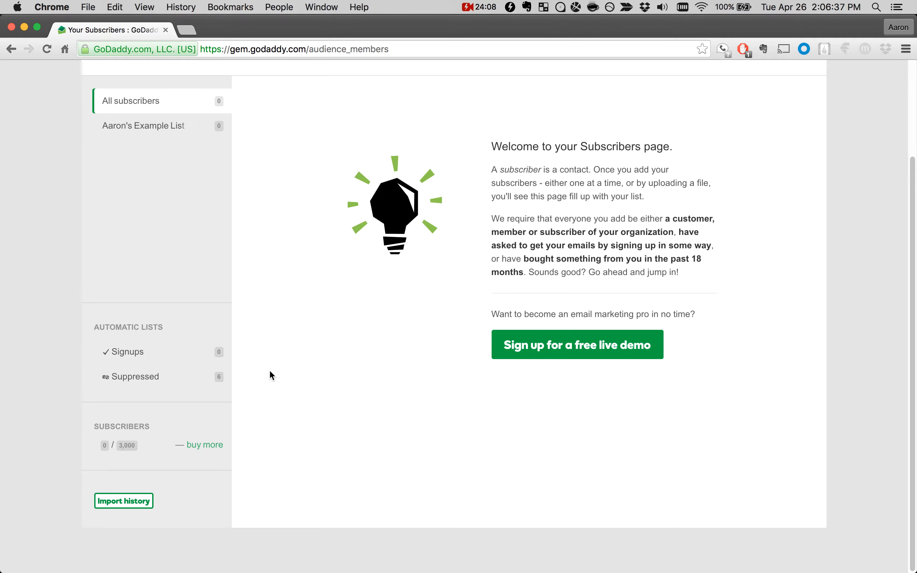
{"action": "scroll", "coordinate": [269, 374], "scroll_direction": "up", "scroll_amount": 3}
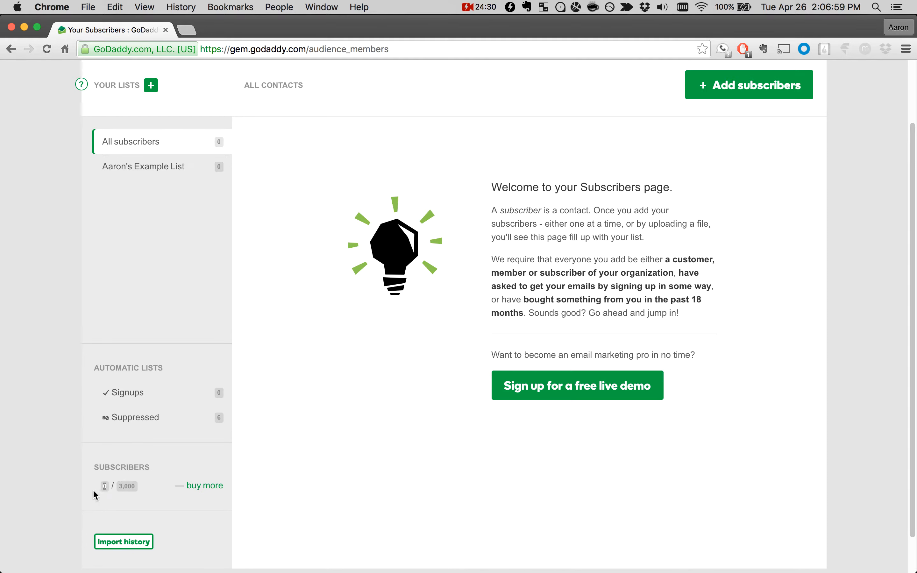
{"action": "left_click_drag", "start_coordinate": [102, 487], "coordinate": [106, 487]}
{"action": "left_click", "coordinate": [105, 486]}
{"action": "double_click", "coordinate": [130, 486]}
{"action": "left_click", "coordinate": [142, 498]}
Step: View the subscriber import history, close it, and show the contacts in the Suppressed list
{"action": "scroll", "coordinate": [139, 496], "scroll_direction": "down", "scroll_amount": 1}
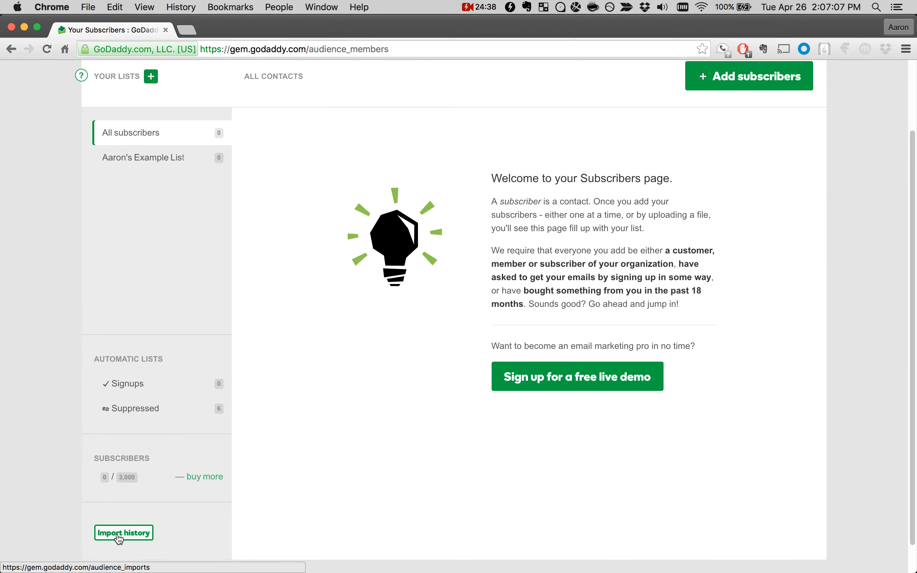
{"action": "left_click", "coordinate": [124, 535]}
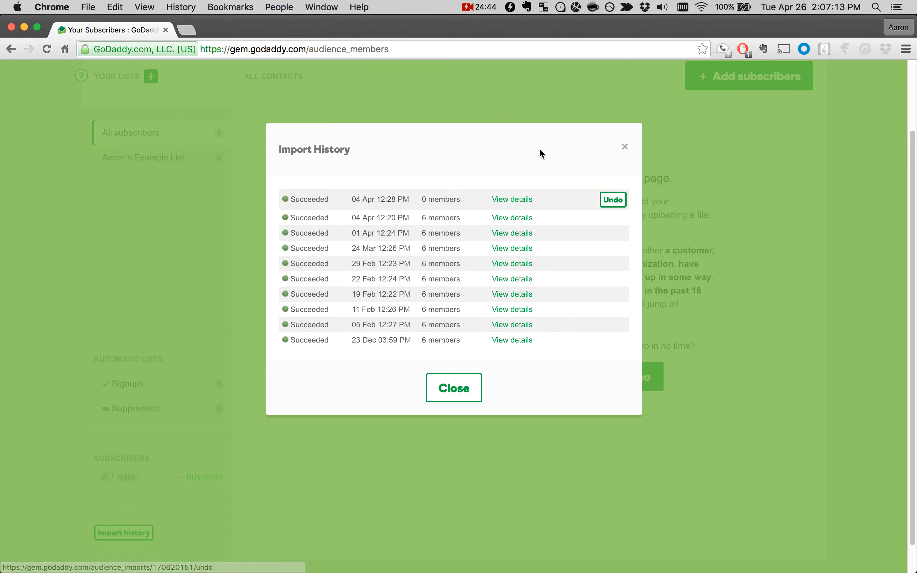
{"action": "left_click", "coordinate": [625, 147]}
{"action": "scroll", "coordinate": [307, 229], "scroll_direction": "up", "scroll_amount": 2}
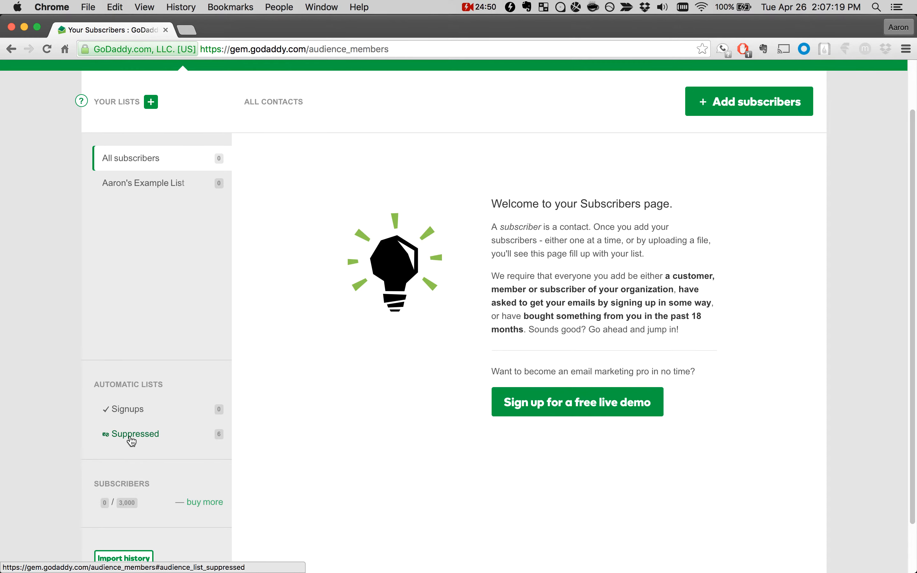
{"action": "left_click", "coordinate": [132, 439]}
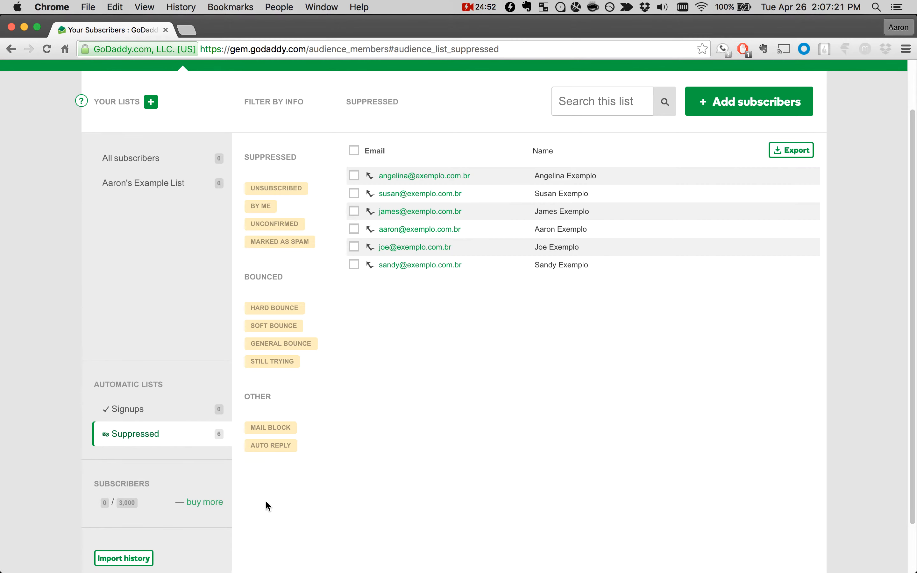
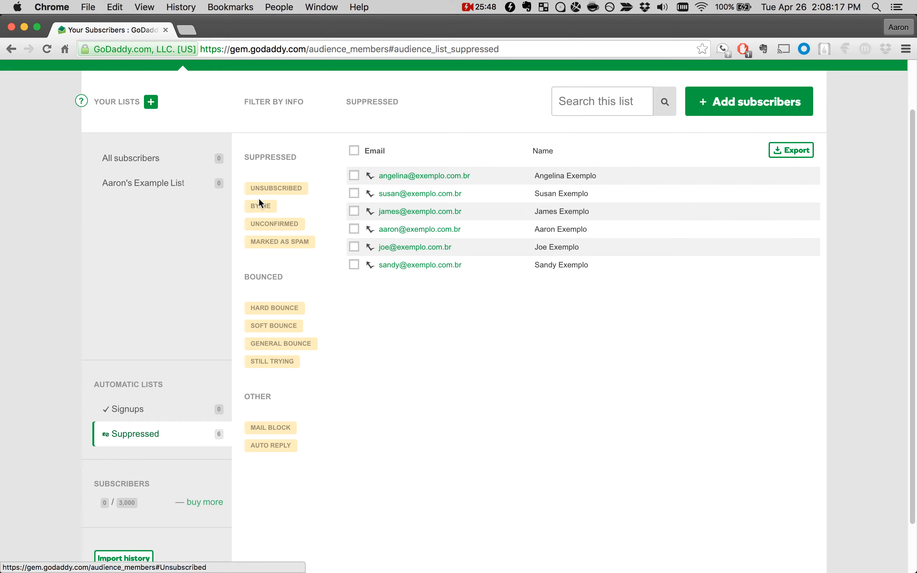
Step: Filter the Suppressed list by Unsubscribed, By Me, Marked as Spam and Hard Bounce, and return to the All subscribers list
{"action": "left_click", "coordinate": [275, 189]}
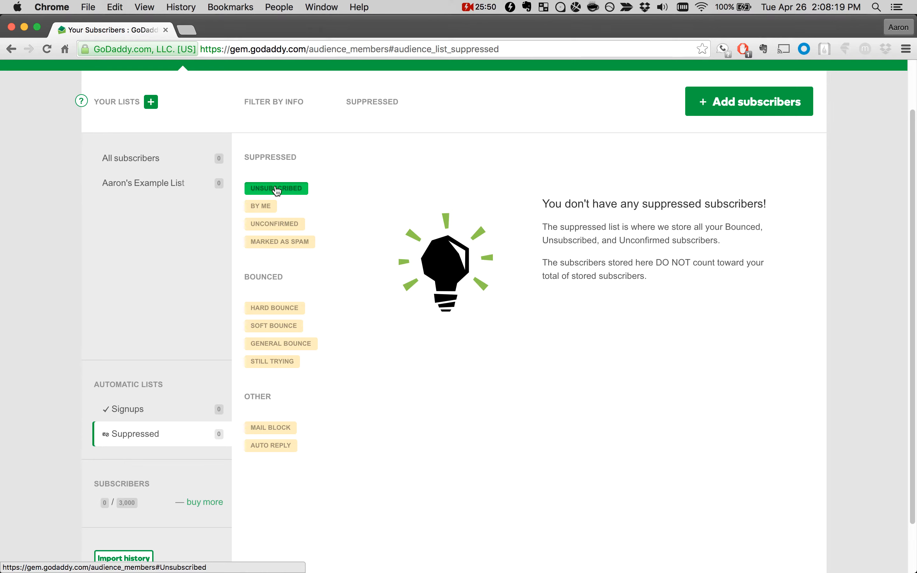
{"action": "left_click", "coordinate": [261, 207]}
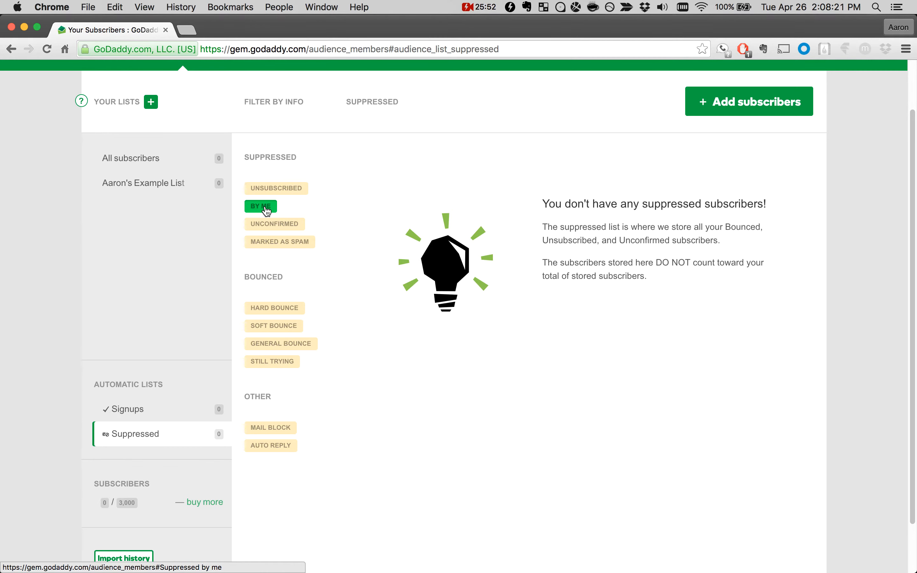
{"action": "left_click", "coordinate": [271, 242]}
{"action": "left_click", "coordinate": [271, 314]}
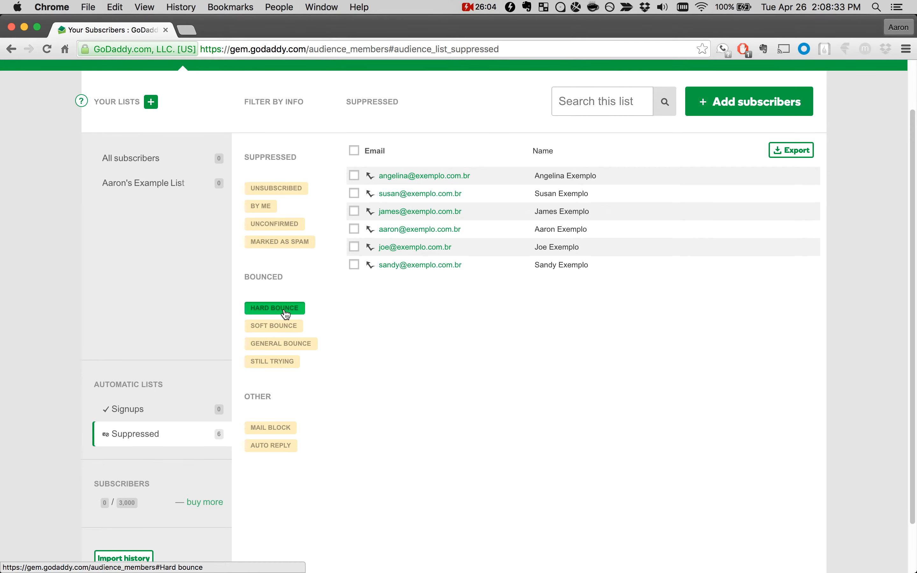
{"action": "left_click", "coordinate": [155, 161]}
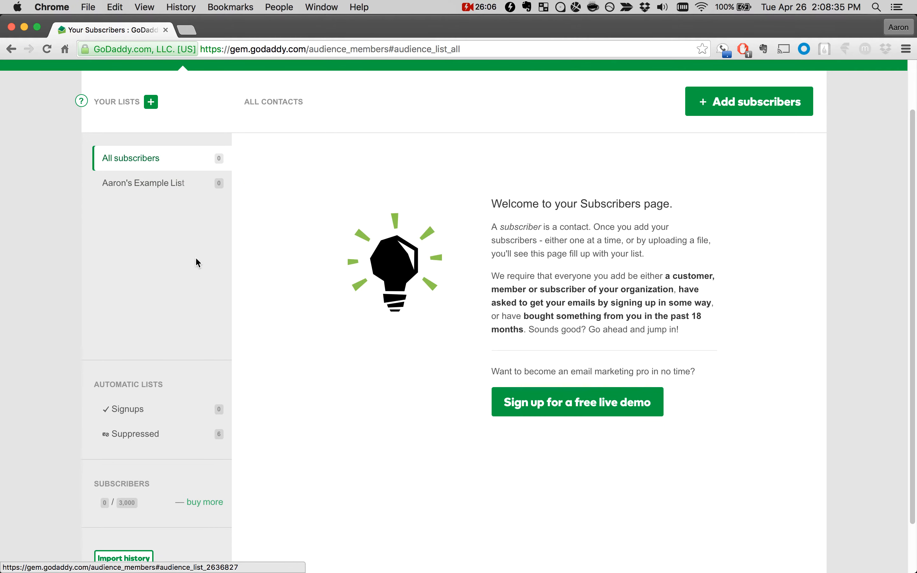
{"action": "scroll", "coordinate": [386, 383], "scroll_direction": "up", "scroll_amount": 2}
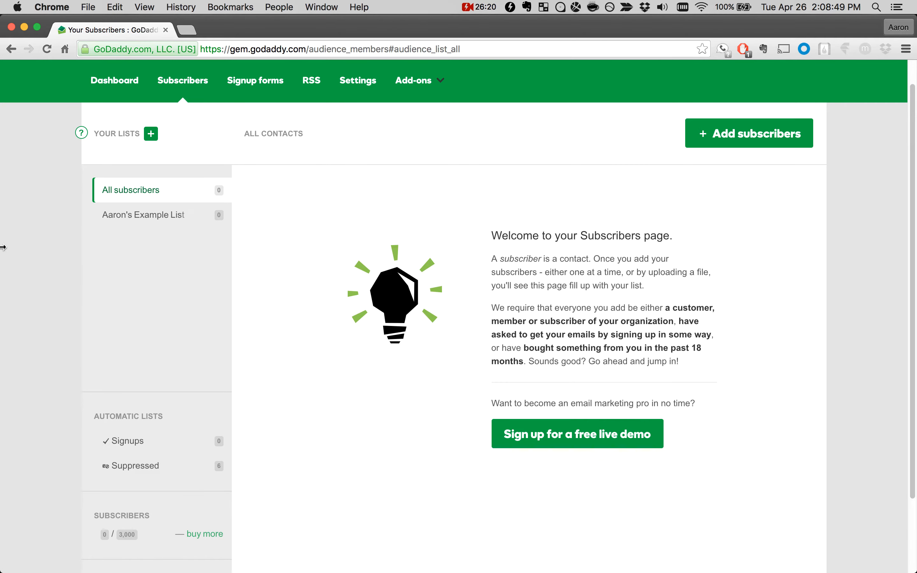
Step: Switch to Excel and examine the first_name, last_name and email headers of the Upload Example CSV
{"action": "mouse_move", "coordinate": [5, 250]}
{"action": "left_click", "coordinate": [14, 290]}
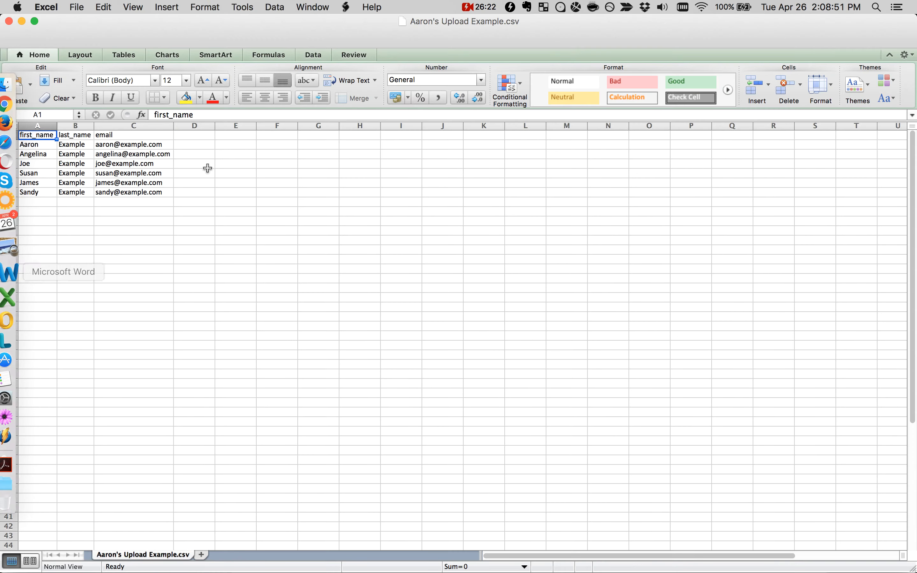
{"action": "left_click_drag", "start_coordinate": [539, 23], "coordinate": [540, 1]}
{"action": "left_click", "coordinate": [245, 336]}
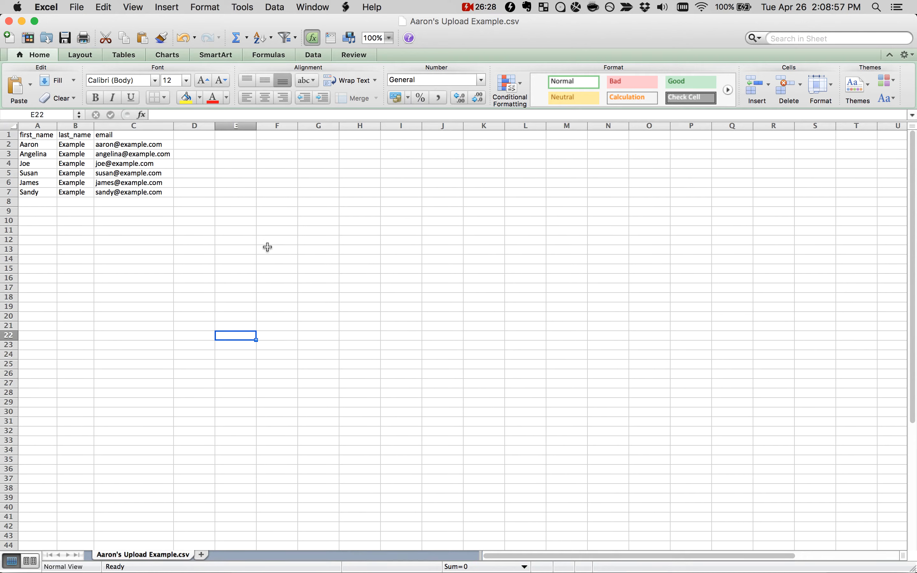
{"action": "left_click", "coordinate": [43, 143]}
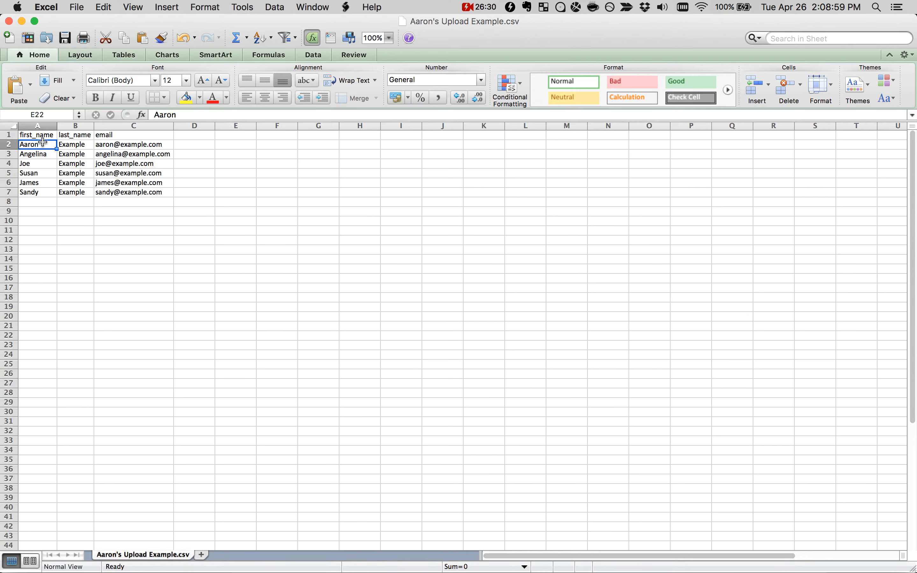
{"action": "left_click", "coordinate": [42, 136]}
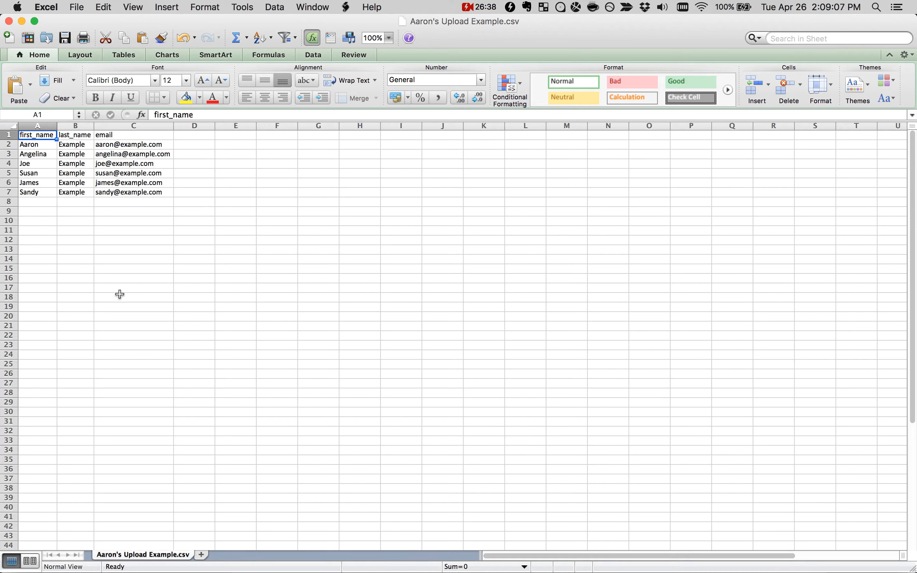
{"action": "key", "text": "Right"}
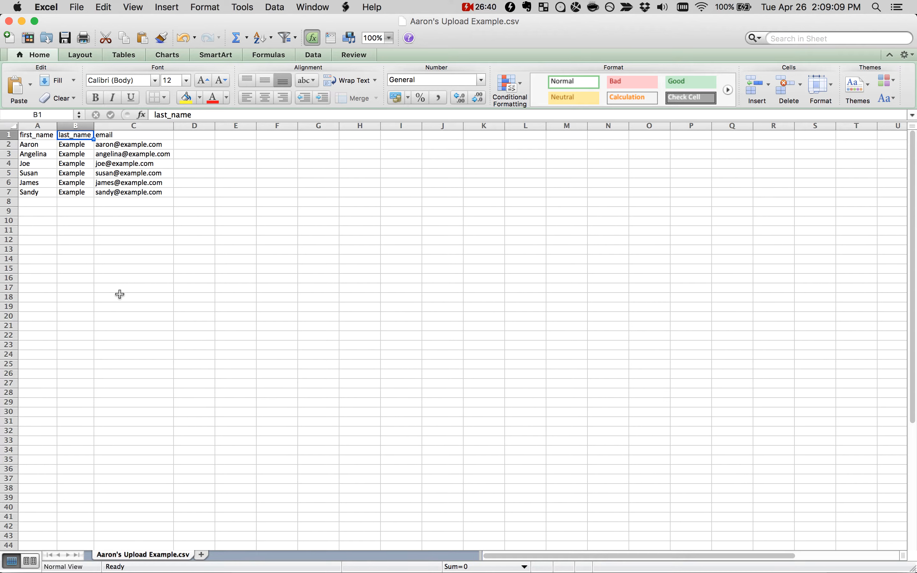
{"action": "key", "text": "Right"}
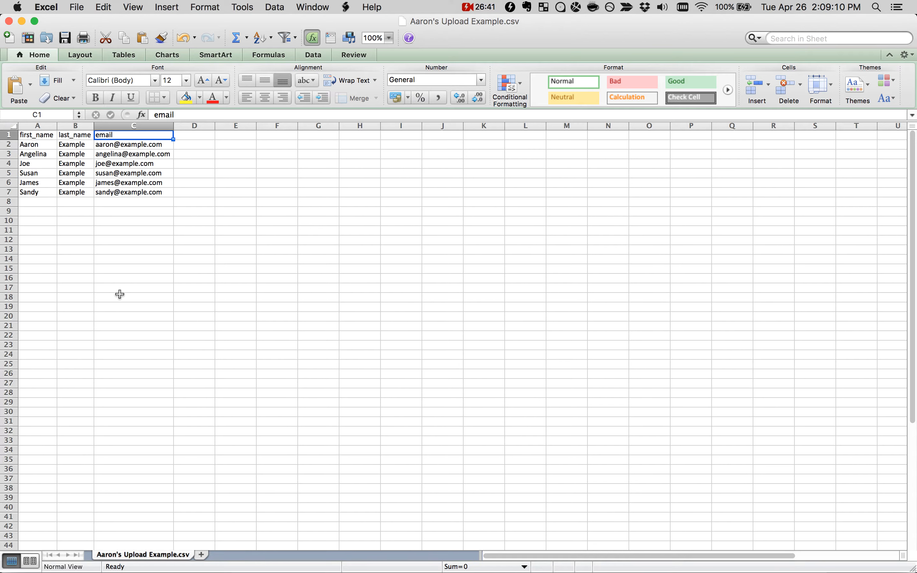
Step: Add the column headers company, address, city, state and zip in cells D1 to H1
{"action": "left_click", "coordinate": [203, 137]}
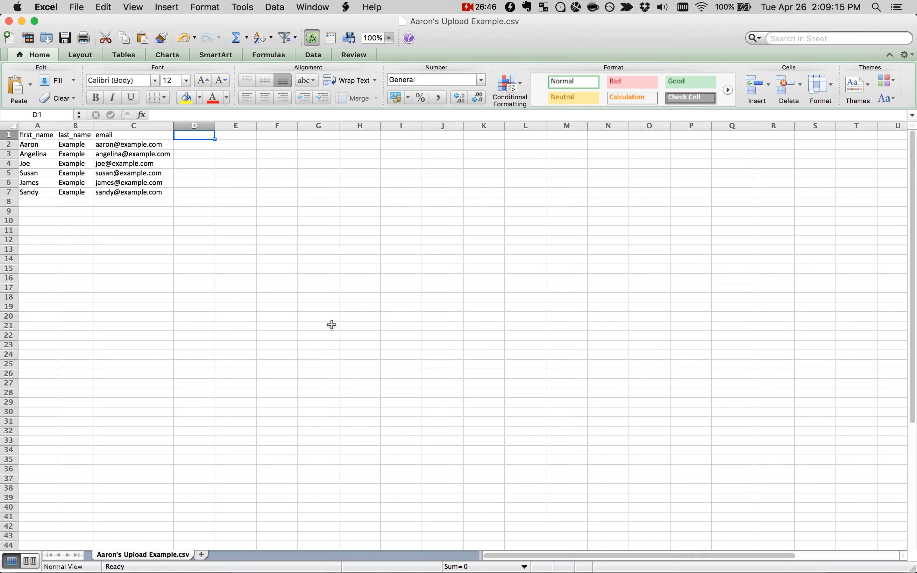
{"action": "type", "text": "company"}
{"action": "key", "text": "Tab"}
{"action": "type", "text": "addre"}
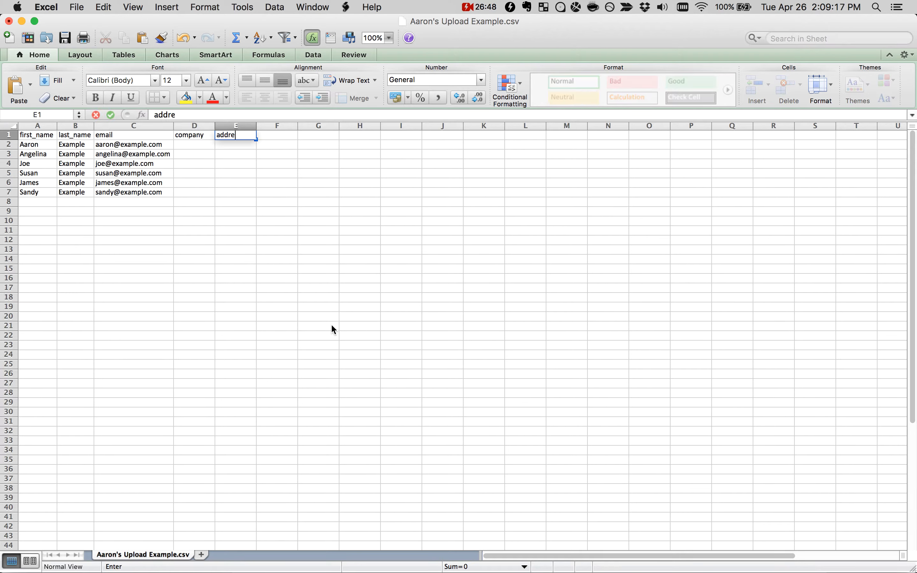
{"action": "type", "text": "ss"}
{"action": "key", "text": "Tab"}
{"action": "type", "text": "city"}
{"action": "key", "text": "Tab"}
{"action": "type", "text": "ttate"}
{"action": "key", "text": "Tab"}
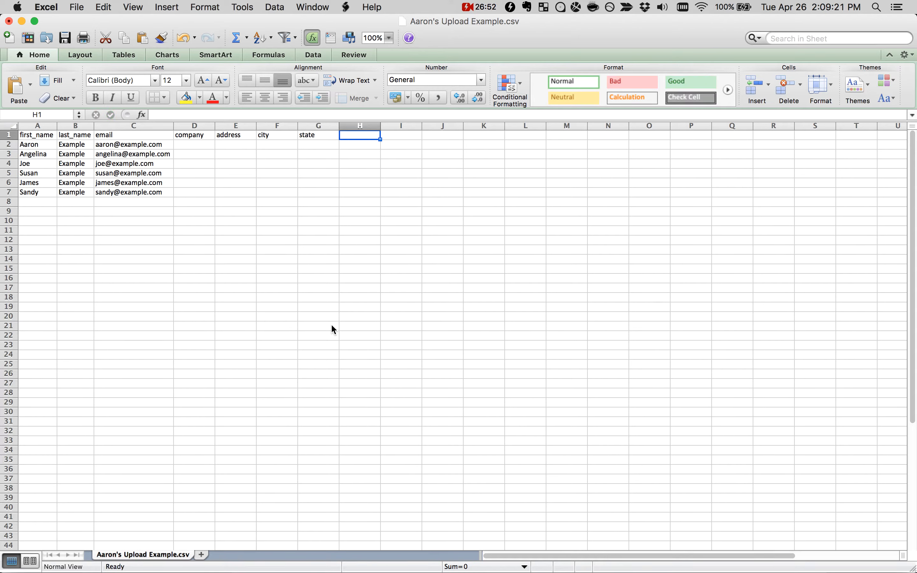
{"action": "type", "text": "zip"}
{"action": "key", "text": "Tab"}
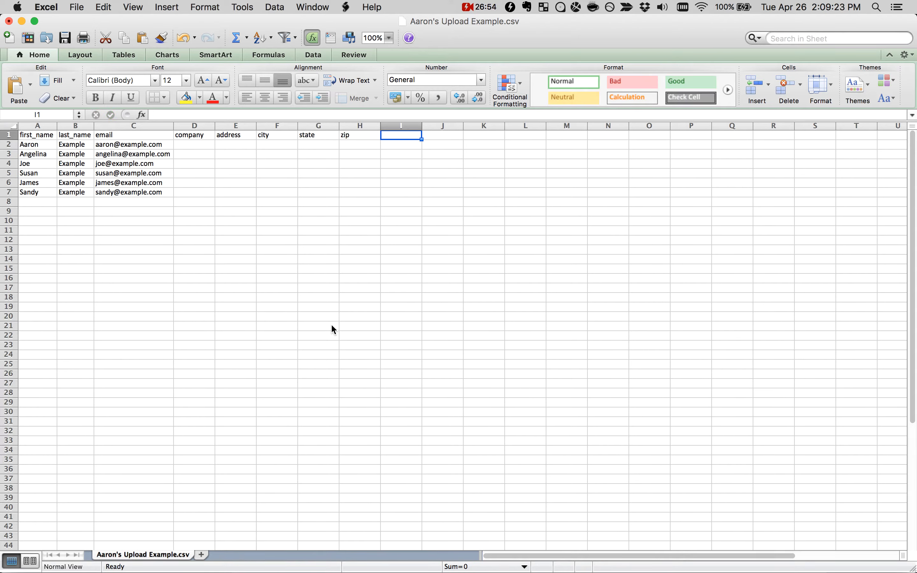
Step: Add the header custom_column in cell I1 and fit the column's width to its text
{"action": "type", "text": "custom_column"}
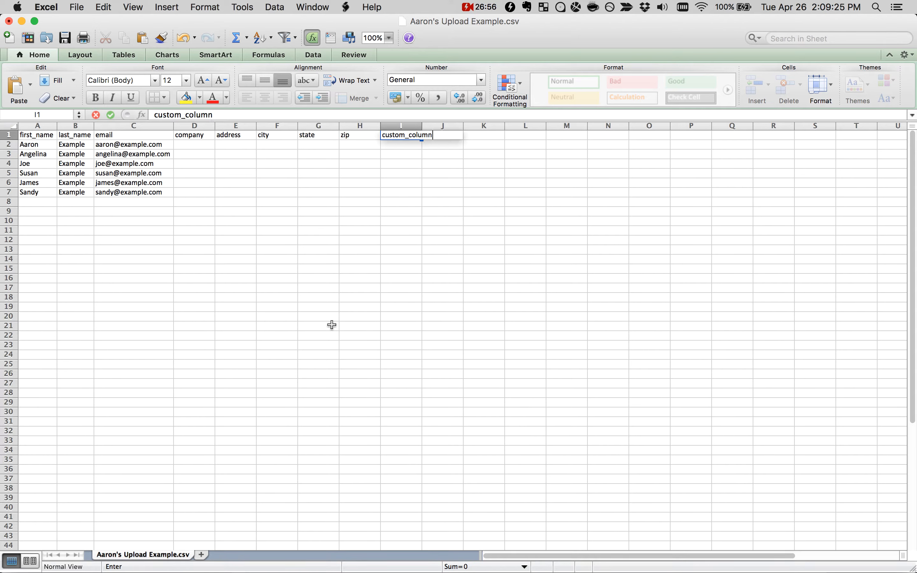
{"action": "key", "text": "Return"}
{"action": "double_click", "coordinate": [422, 125]}
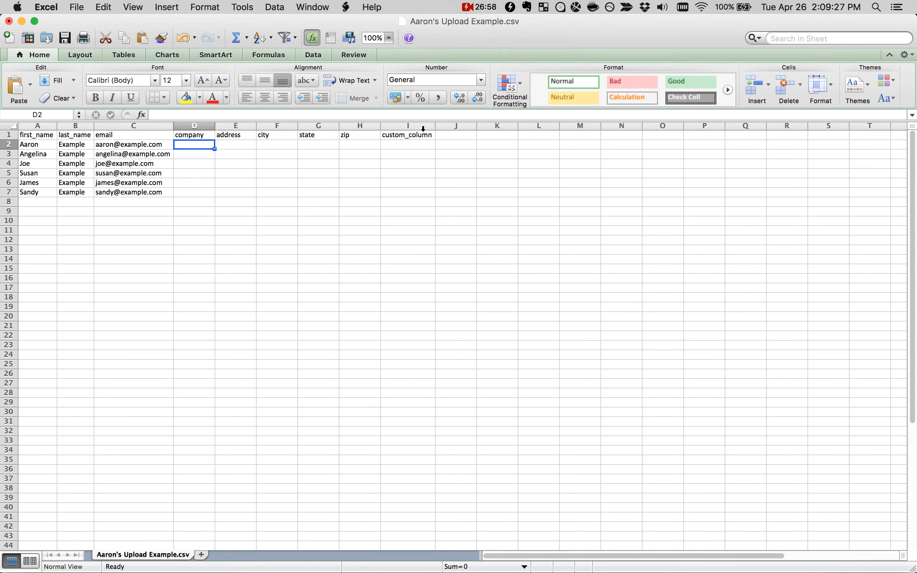
{"action": "left_click", "coordinate": [409, 135]}
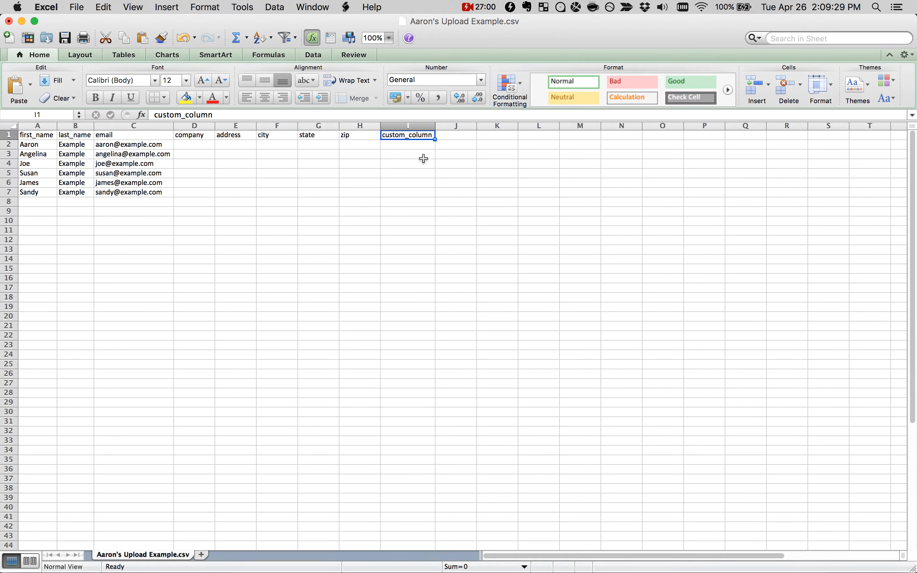
{"action": "left_click", "coordinate": [415, 172]}
{"action": "left_click_drag", "start_coordinate": [43, 145], "coordinate": [426, 460]}
{"action": "left_click", "coordinate": [425, 460]}
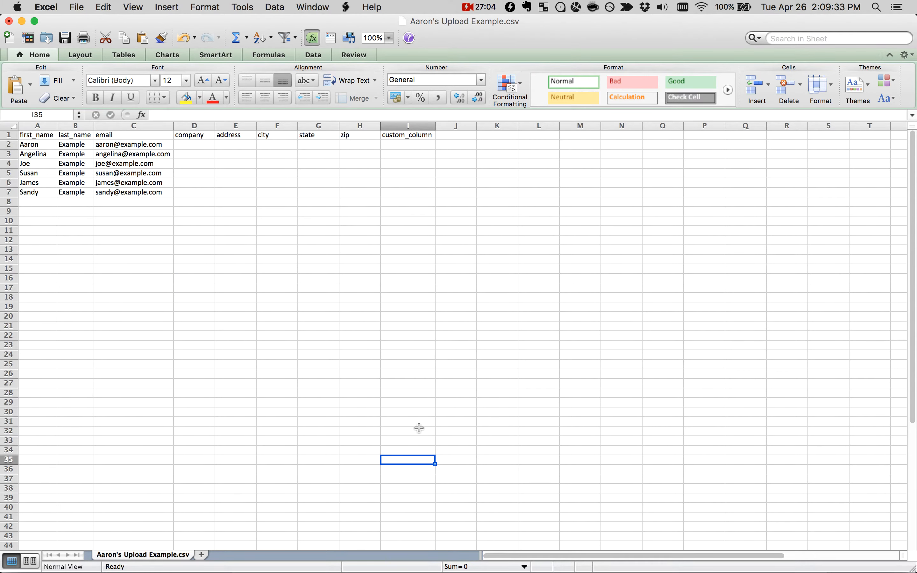
Step: Delete the extra columns following email, from company through custom_column
{"action": "left_click_drag", "start_coordinate": [201, 125], "coordinate": [462, 130]}
{"action": "right_click", "coordinate": [461, 126]}
{"action": "left_click", "coordinate": [482, 199]}
{"action": "left_click", "coordinate": [233, 201]}
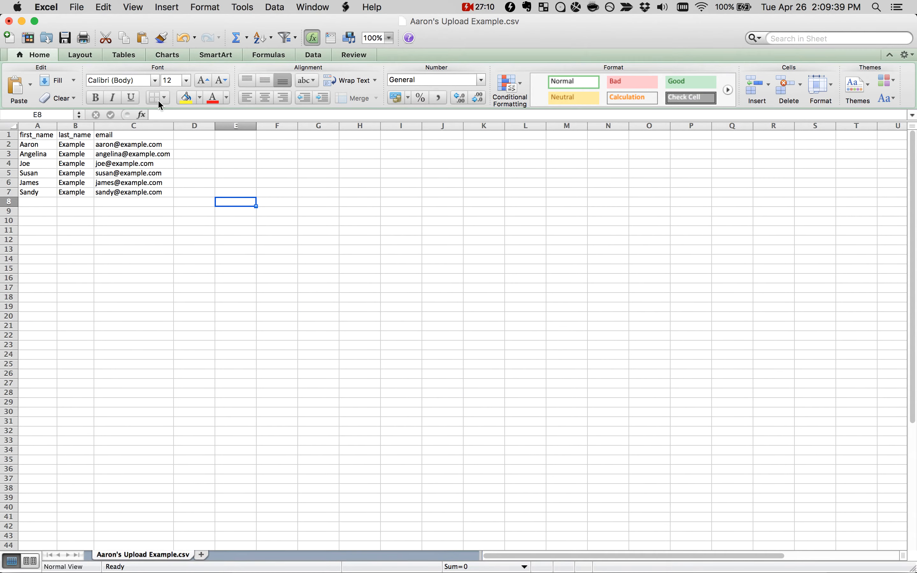
Step: View the Comma Separated Values (.csv) format among the Save As options, and cancel without saving
{"action": "left_click", "coordinate": [77, 6]}
{"action": "left_click", "coordinate": [99, 119]}
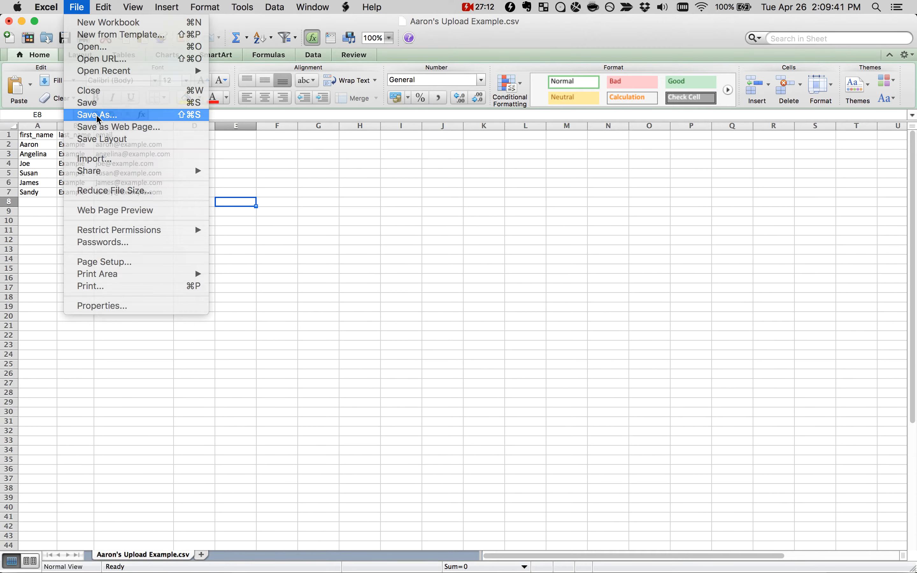
{"action": "left_click", "coordinate": [291, 208]}
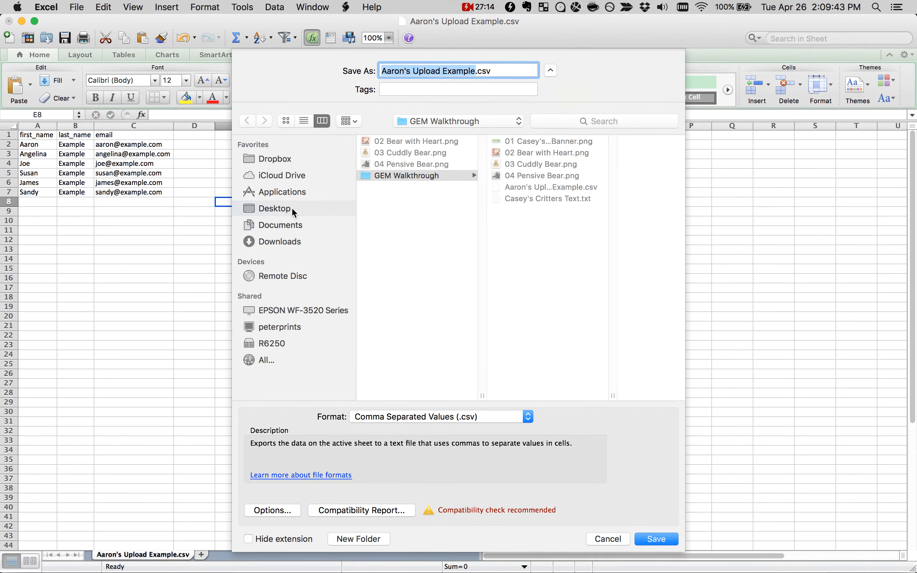
{"action": "left_click", "coordinate": [439, 418]}
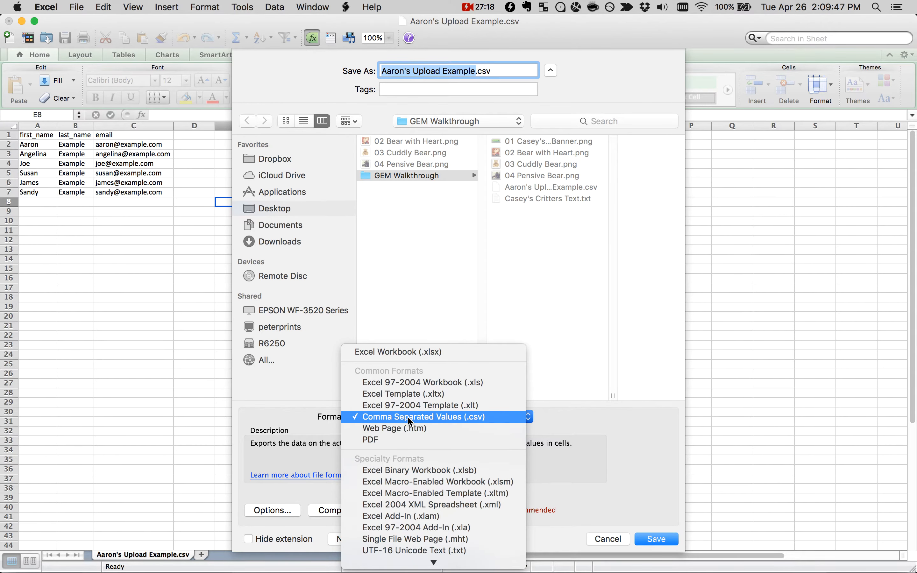
{"action": "left_click", "coordinate": [619, 540]}
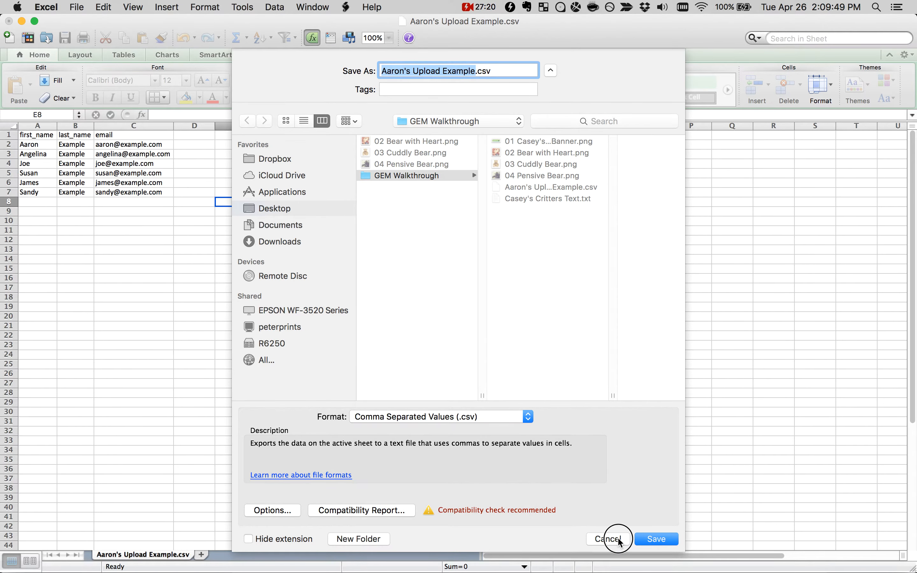
{"action": "left_click", "coordinate": [618, 539]}
{"action": "left_click", "coordinate": [317, 247]}
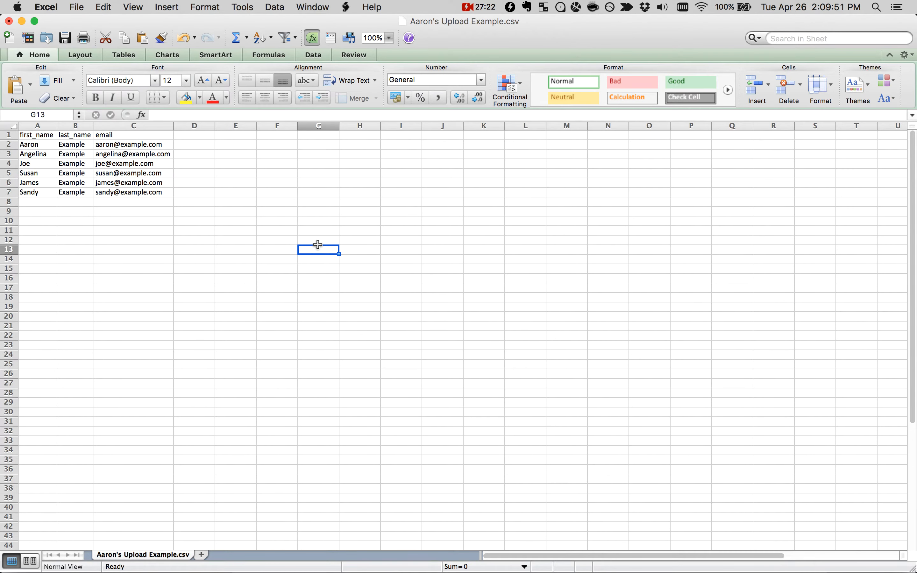
{"action": "left_click", "coordinate": [188, 139]}
Step: Switch back to Chrome, start adding subscribers, and view the name and email fields of the One by one form
{"action": "key", "text": "super+Tab"}
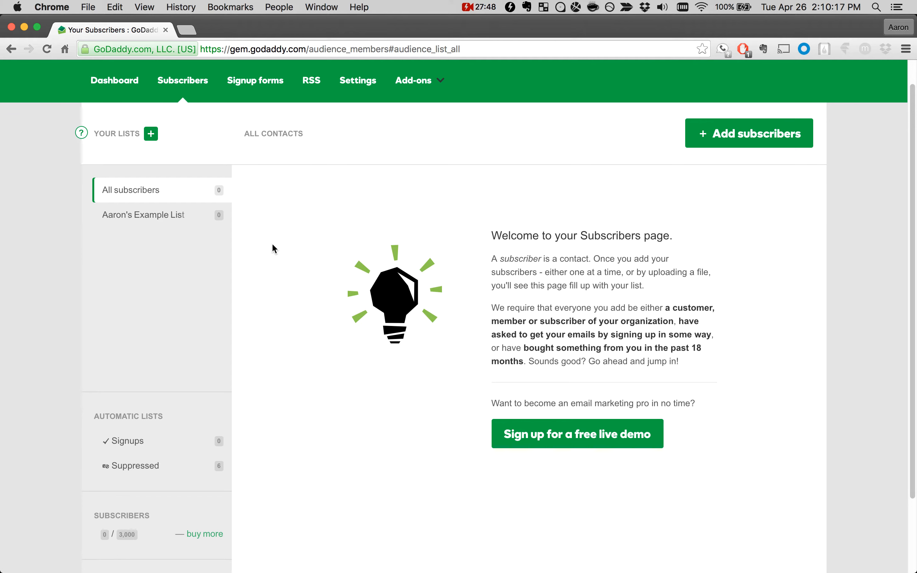
{"action": "left_click", "coordinate": [712, 138]}
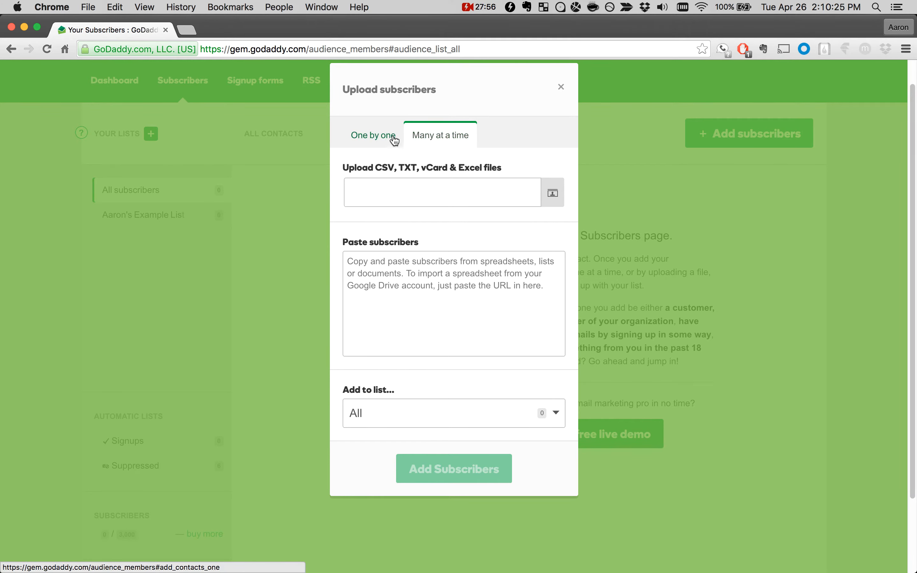
{"action": "left_click", "coordinate": [380, 142]}
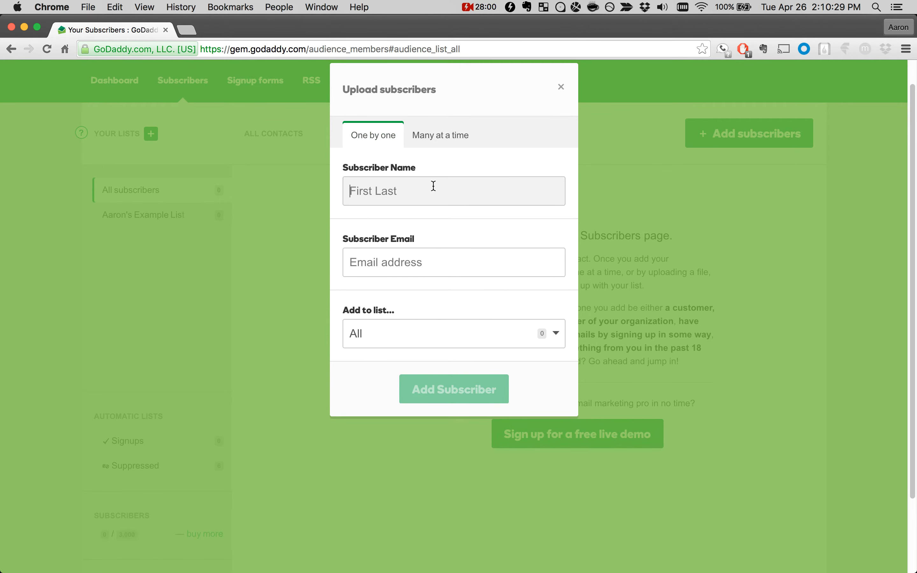
{"action": "left_click", "coordinate": [428, 258]}
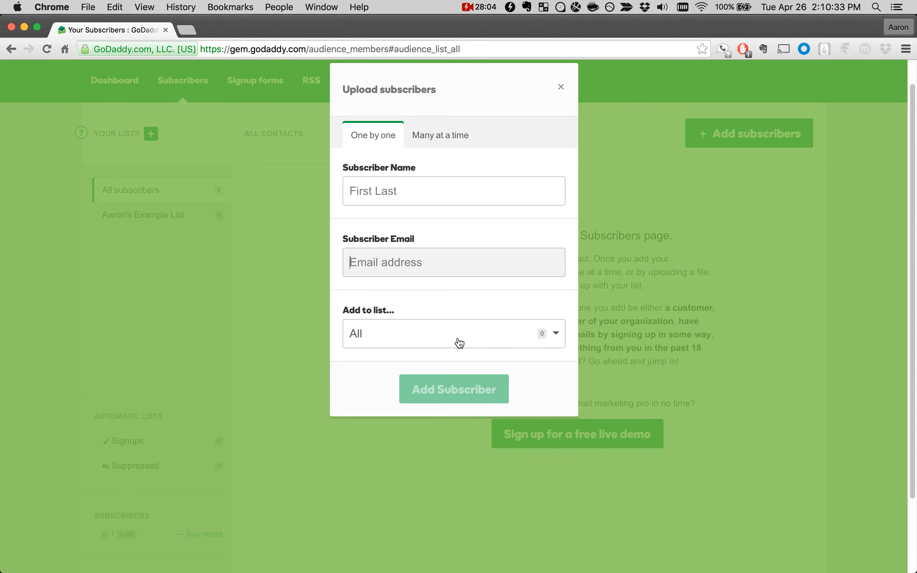
Step: Upload the Upload Example CSV from the GEM Walkthrough folder as a many-at-a-time import and add its subscribers to the owner's Example List
{"action": "left_click", "coordinate": [454, 132]}
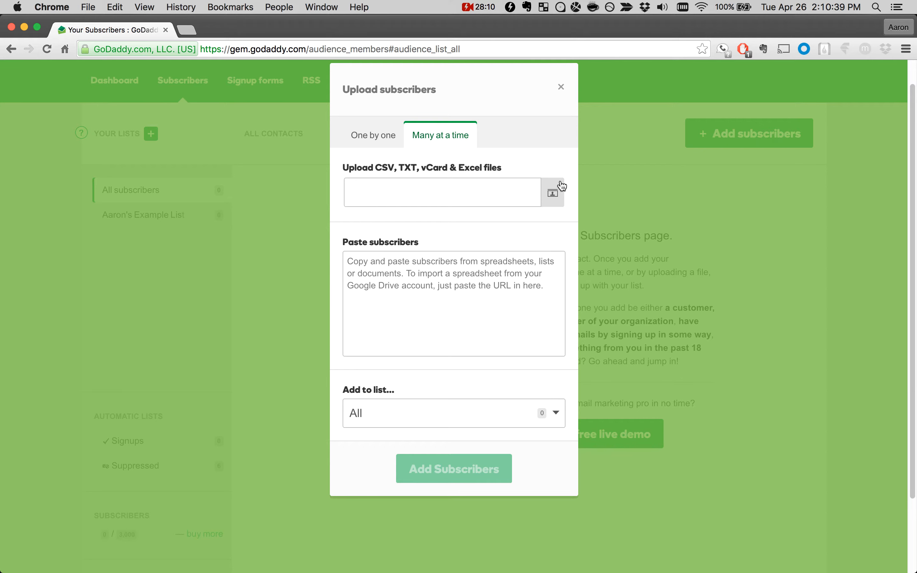
{"action": "left_click", "coordinate": [554, 198]}
{"action": "left_click", "coordinate": [427, 138]}
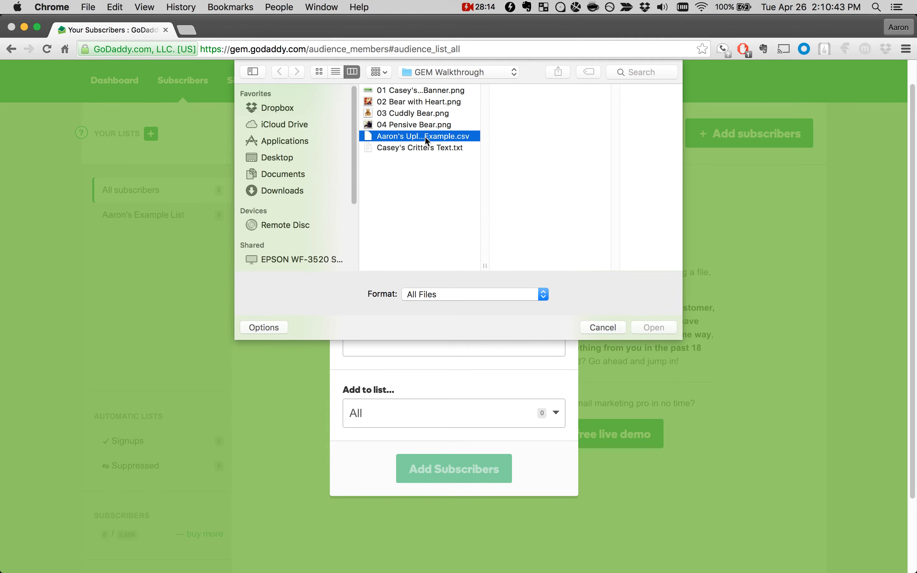
{"action": "left_click", "coordinate": [652, 326]}
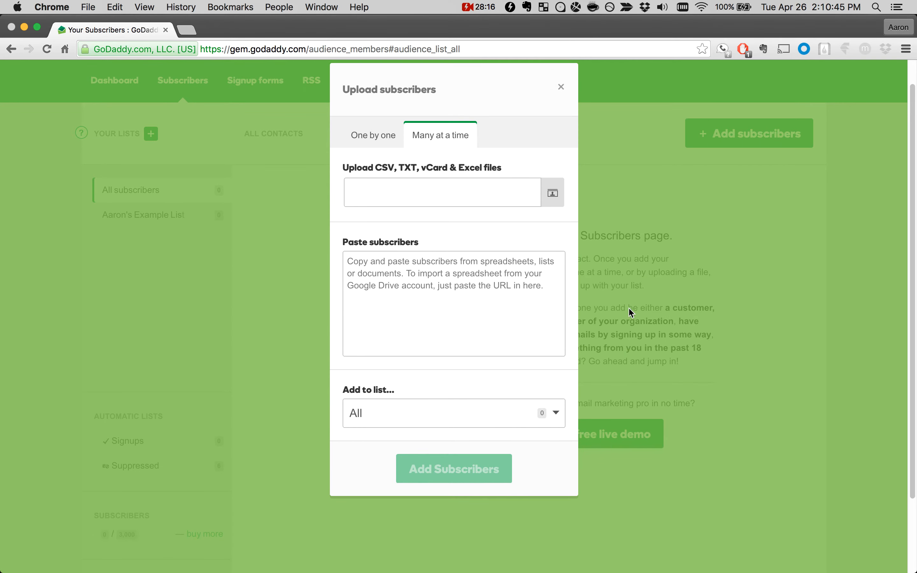
{"action": "scroll", "coordinate": [488, 311], "scroll_direction": "down", "scroll_amount": 2}
{"action": "left_click", "coordinate": [471, 394]}
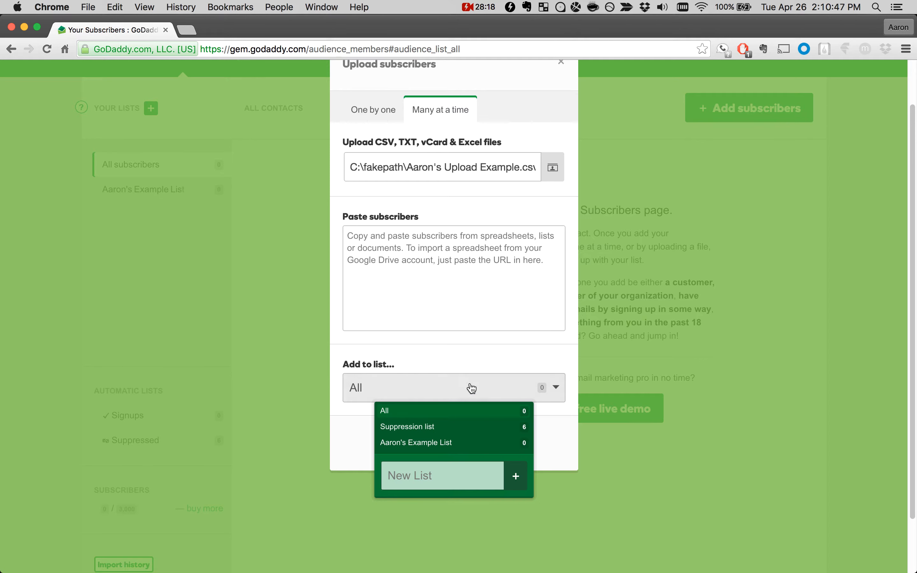
{"action": "left_click", "coordinate": [421, 442]}
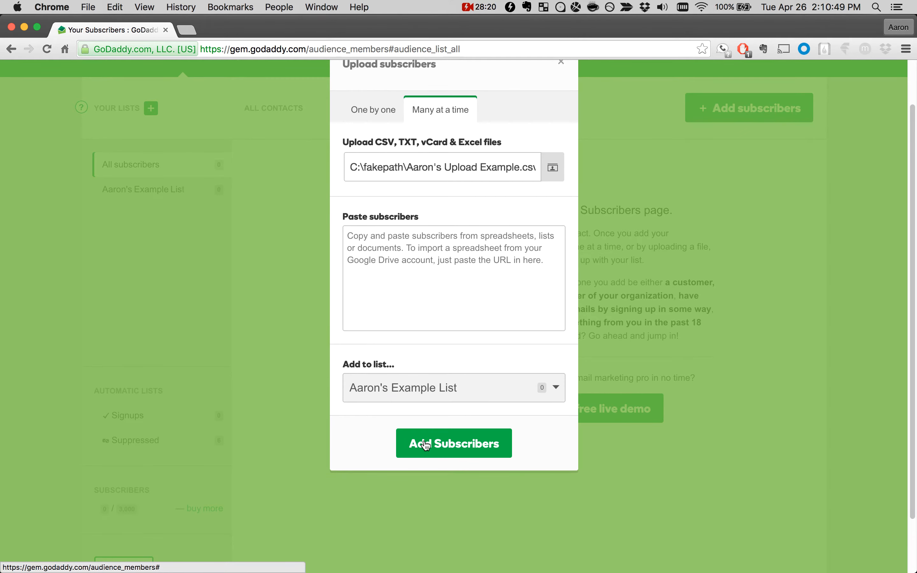
{"action": "left_click", "coordinate": [429, 442]}
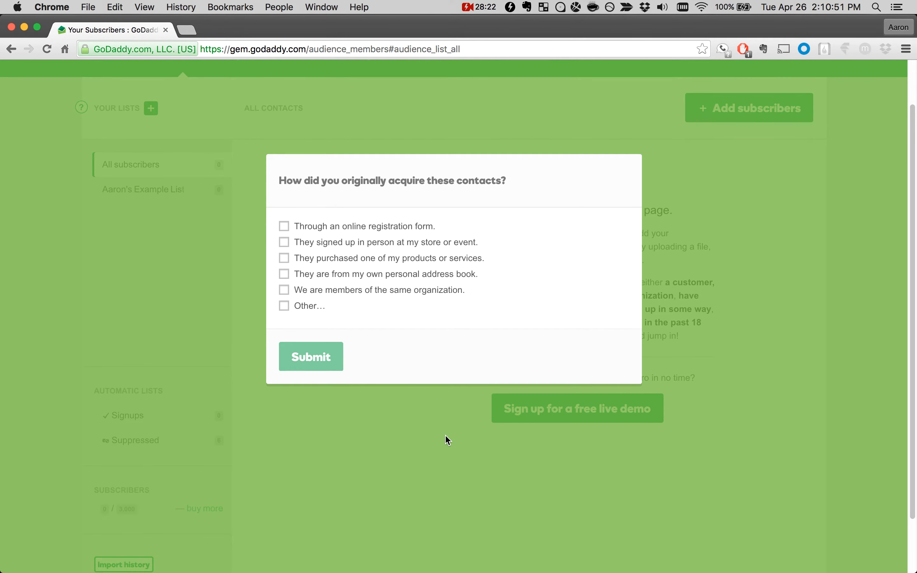
Step: Submit "Demo list" under Other as the way the contacts were acquired, and reload the subscribers list
{"action": "left_click", "coordinate": [284, 306]}
{"action": "type", "text": "Demo list"}
{"action": "left_click", "coordinate": [307, 414]}
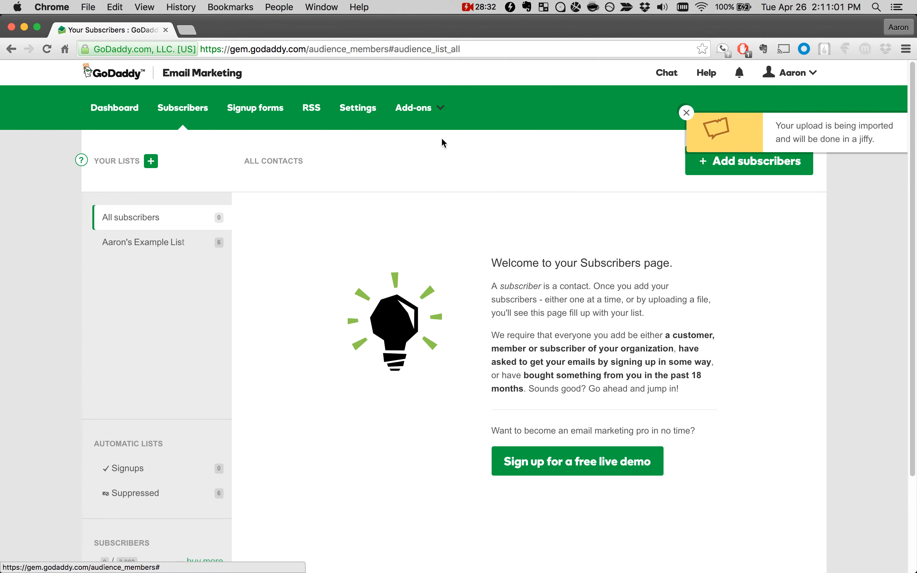
{"action": "left_click", "coordinate": [178, 112]}
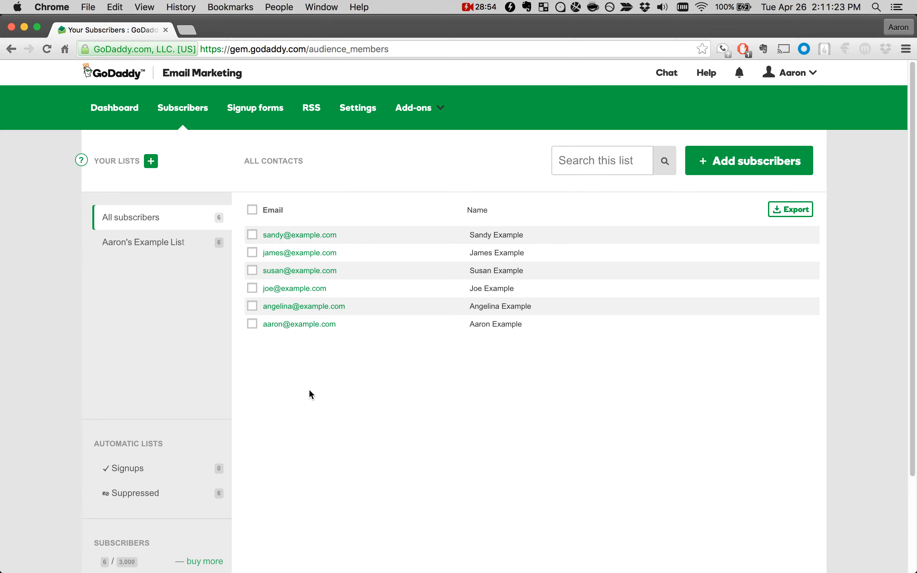
Step: Return to the dashboard and start sending the Grand Opening Announcement campaign
{"action": "left_click", "coordinate": [122, 116]}
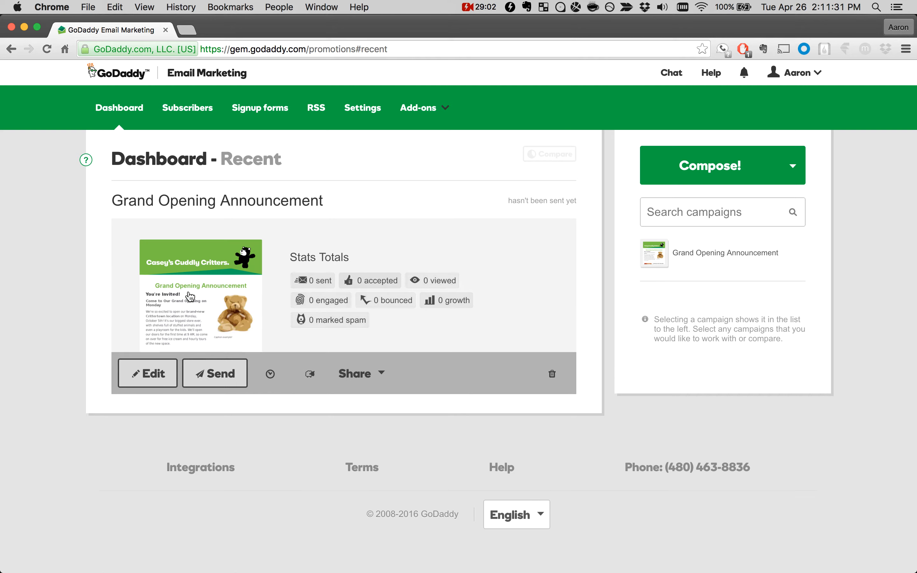
{"action": "left_click", "coordinate": [212, 379]}
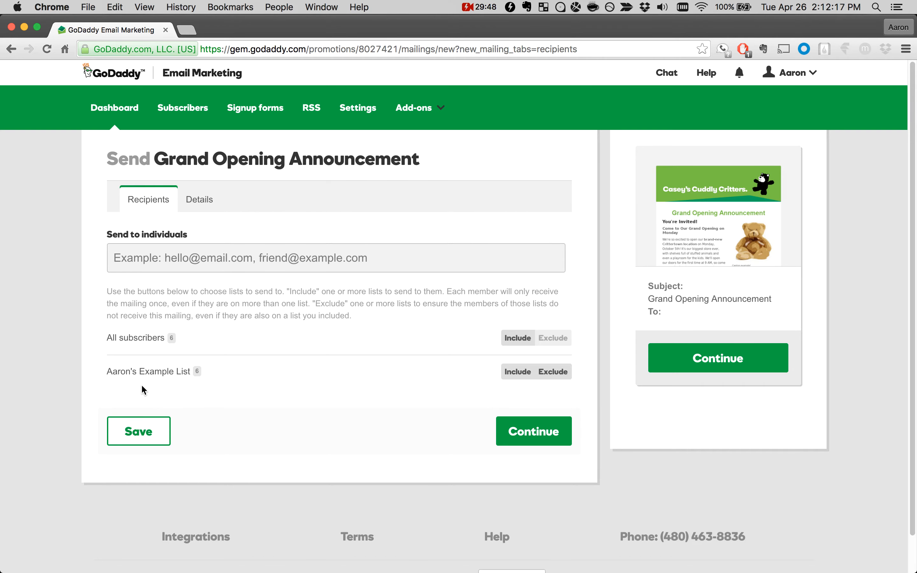
Step: Try including and excluding the owner's Example List as recipients, clearing each choice again
{"action": "left_click", "coordinate": [518, 372]}
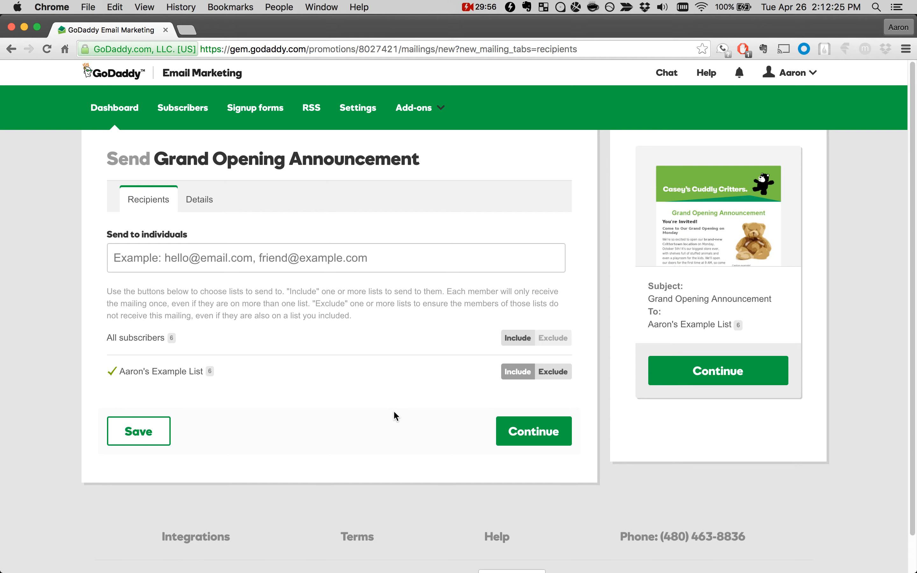
{"action": "left_click", "coordinate": [517, 371]}
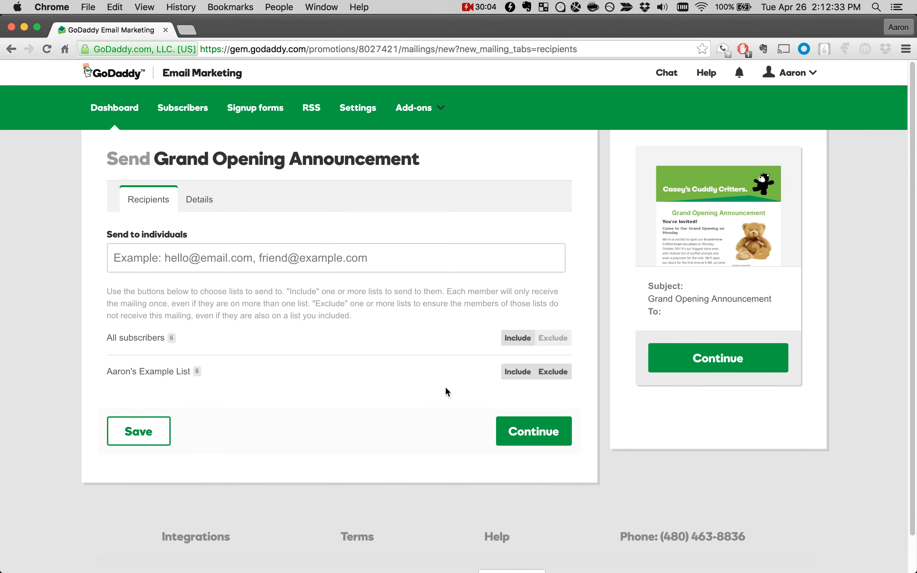
{"action": "left_click", "coordinate": [552, 372]}
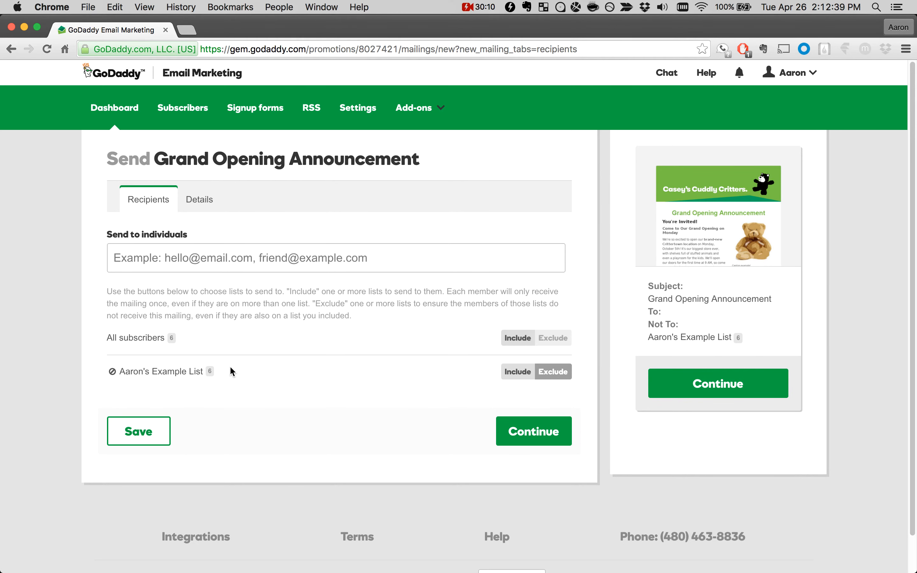
{"action": "left_click", "coordinate": [552, 372]}
{"action": "left_click", "coordinate": [518, 373]}
{"action": "left_click", "coordinate": [512, 373]}
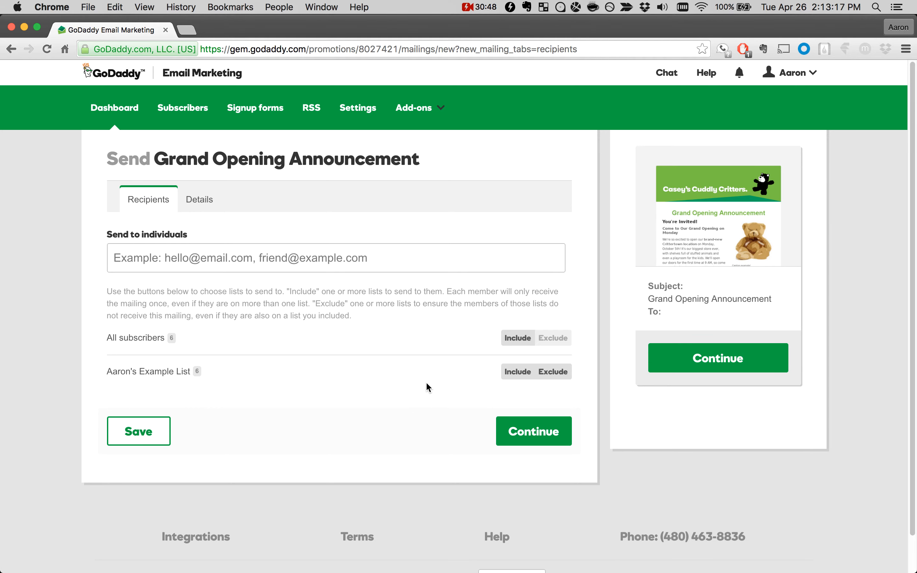
Step: Include the owner's Example List as the mailing's recipients and go on to the send details
{"action": "left_click", "coordinate": [520, 372]}
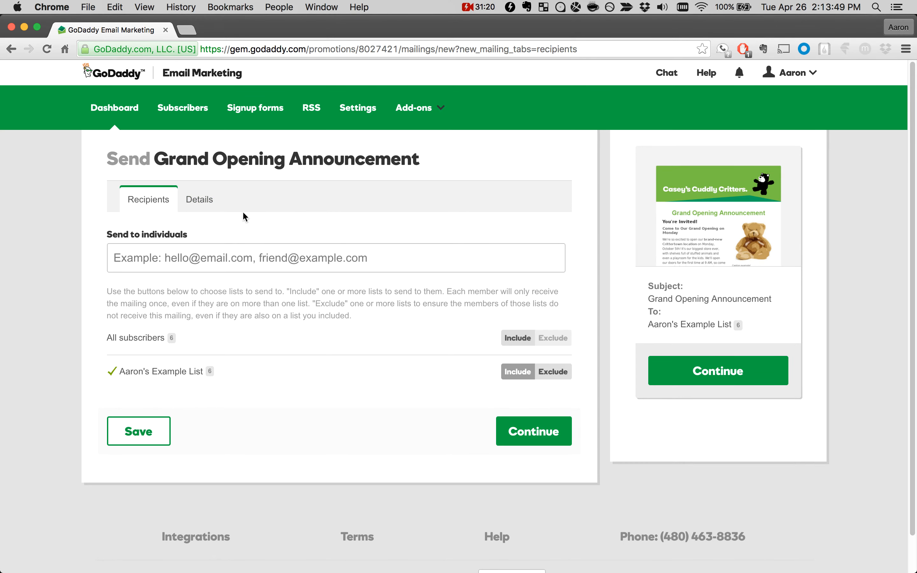
{"action": "left_click", "coordinate": [207, 205]}
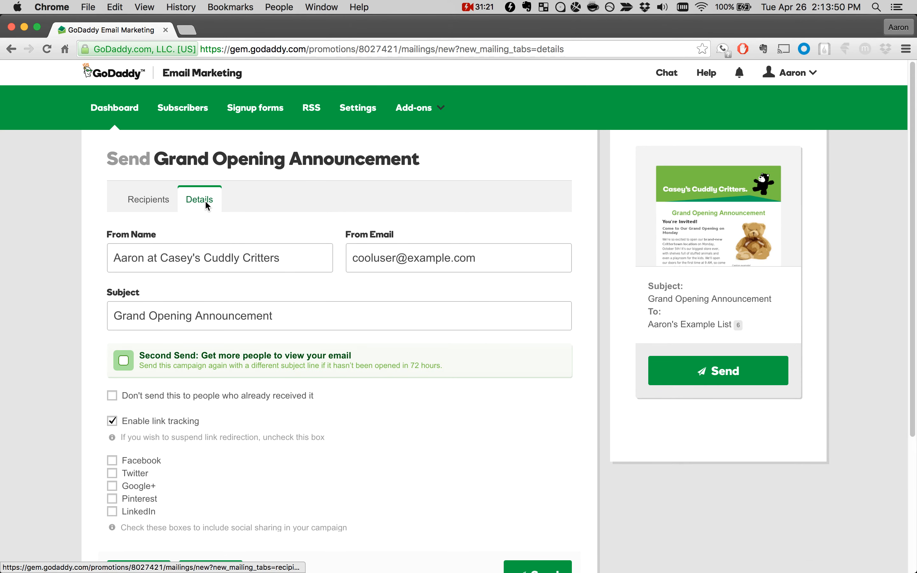
Step: Examine the From Name and From Email entries in the campaign's send details
{"action": "left_click_drag", "start_coordinate": [109, 261], "coordinate": [283, 261]}
{"action": "left_click", "coordinate": [293, 260]}
{"action": "left_click_drag", "start_coordinate": [352, 260], "coordinate": [492, 260]}
{"action": "left_click", "coordinate": [492, 260]}
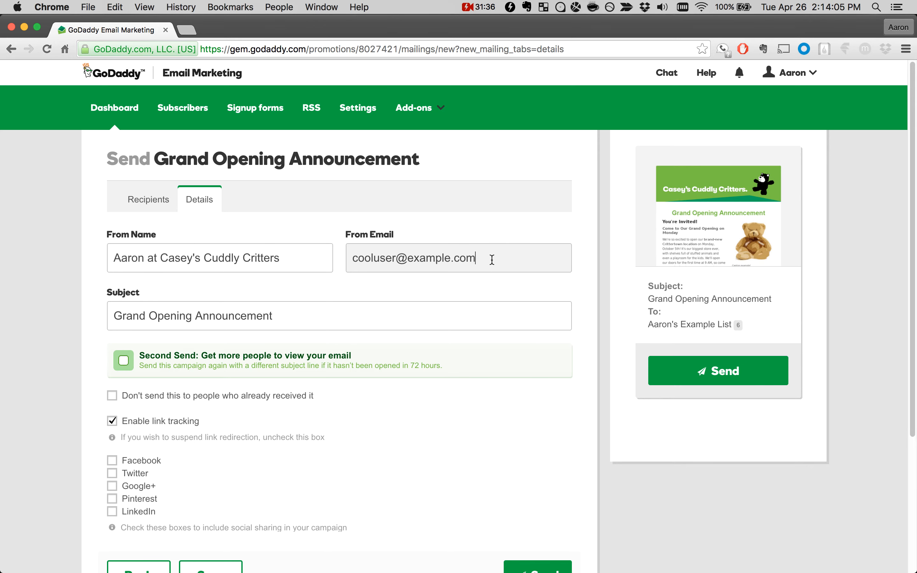
{"action": "left_click_drag", "start_coordinate": [492, 260], "coordinate": [347, 260]}
{"action": "left_click", "coordinate": [349, 261]}
{"action": "left_click_drag", "start_coordinate": [348, 262], "coordinate": [495, 267]}
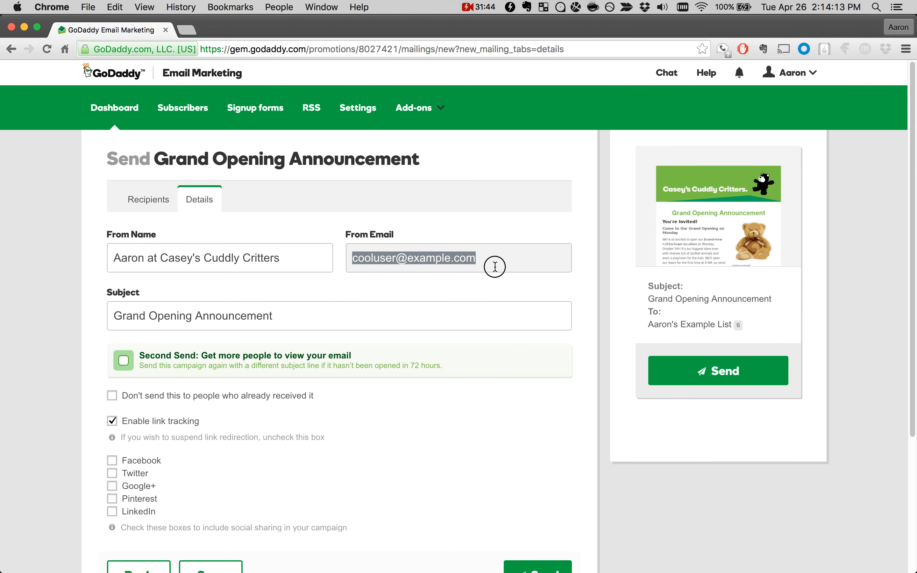
Step: Replace the email's subject line with "Casey's is Coming to Crittertown"
{"action": "left_click", "coordinate": [316, 311]}
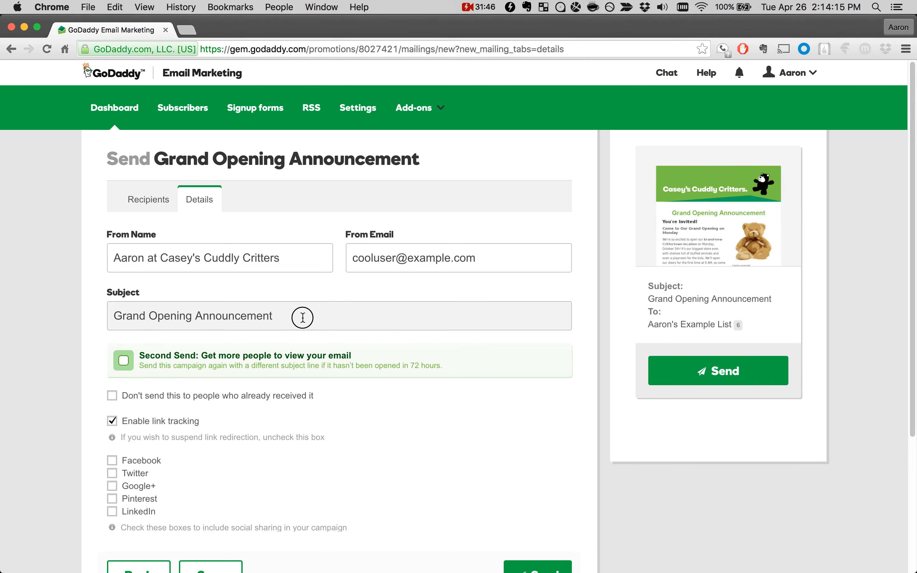
{"action": "triple_click", "coordinate": [303, 317]}
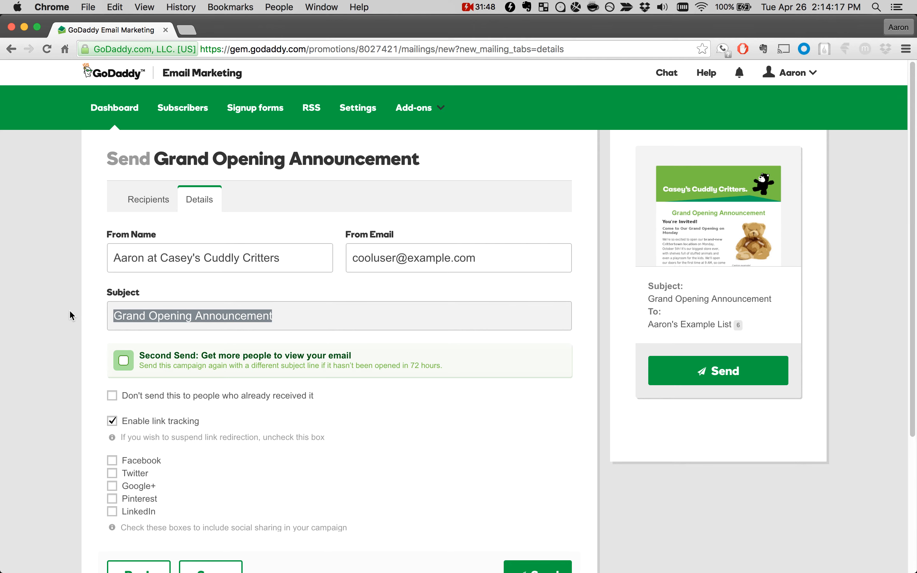
{"action": "left_click", "coordinate": [137, 320]}
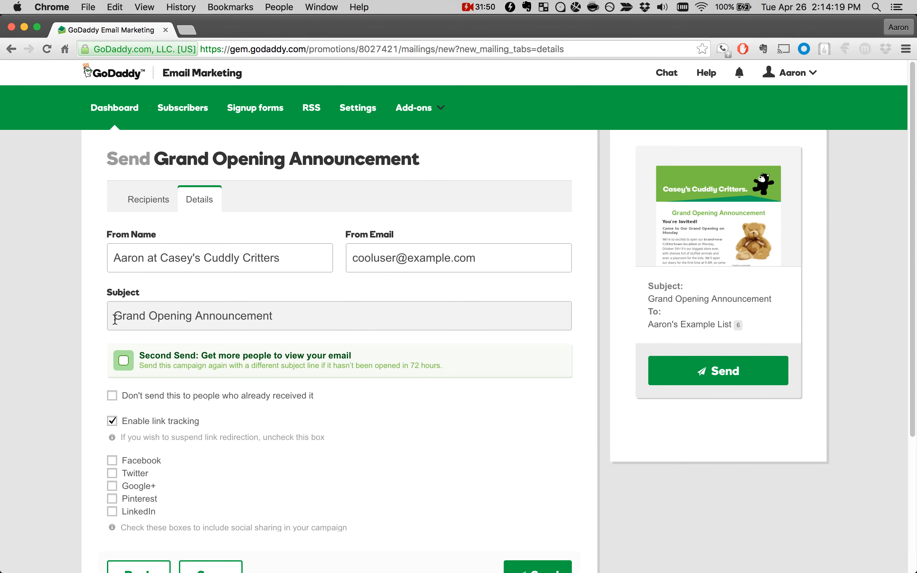
{"action": "left_click_drag", "start_coordinate": [115, 319], "coordinate": [277, 313]}
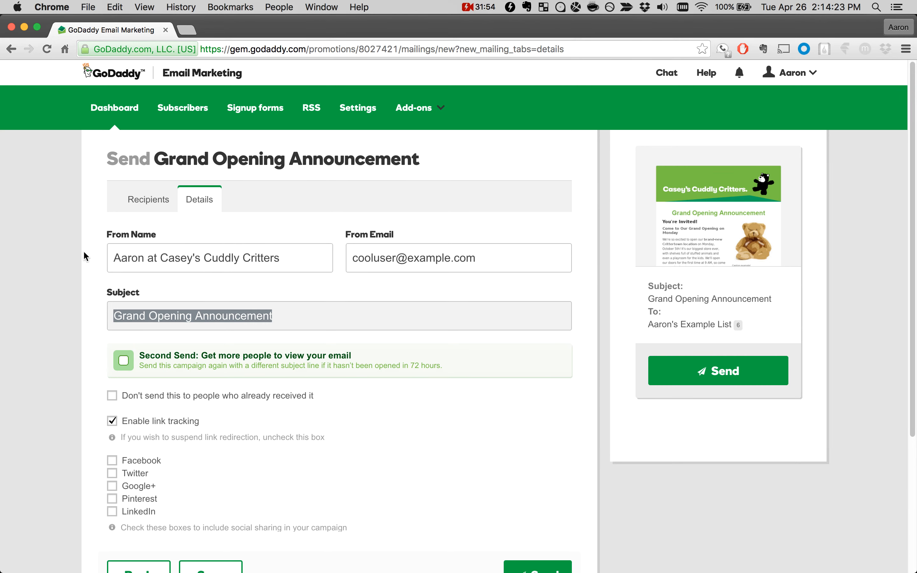
{"action": "type", "text": "Ca"}
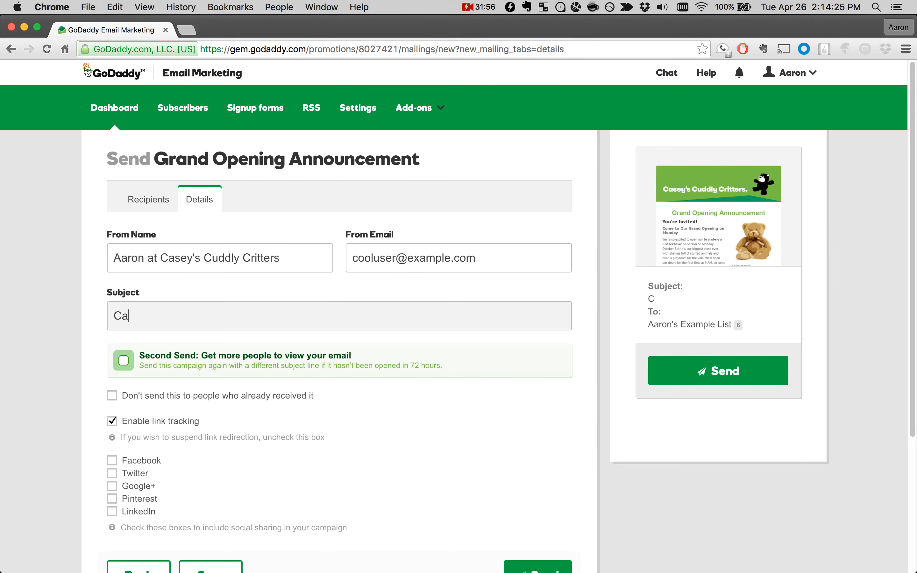
{"action": "type", "text": "sey's is Com"}
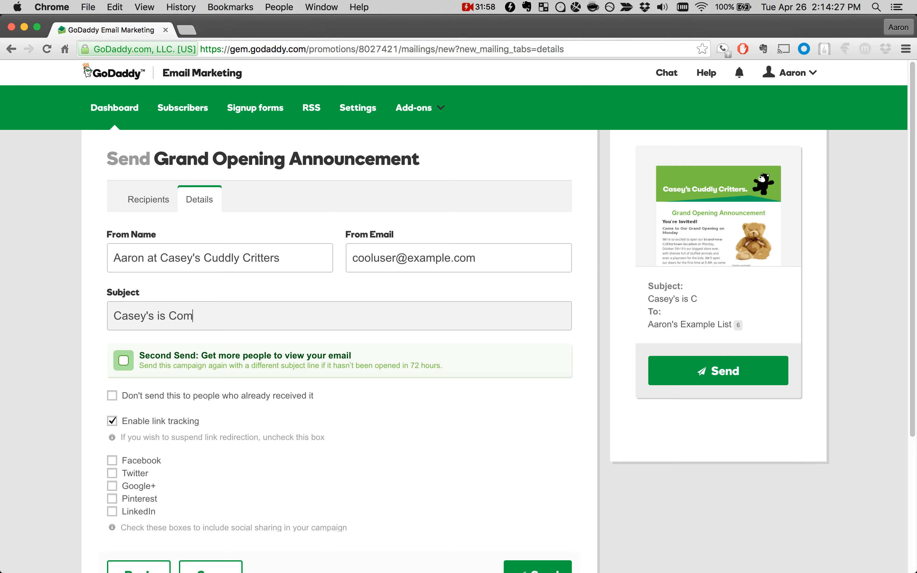
{"action": "type", "text": "ing to Crittertown"}
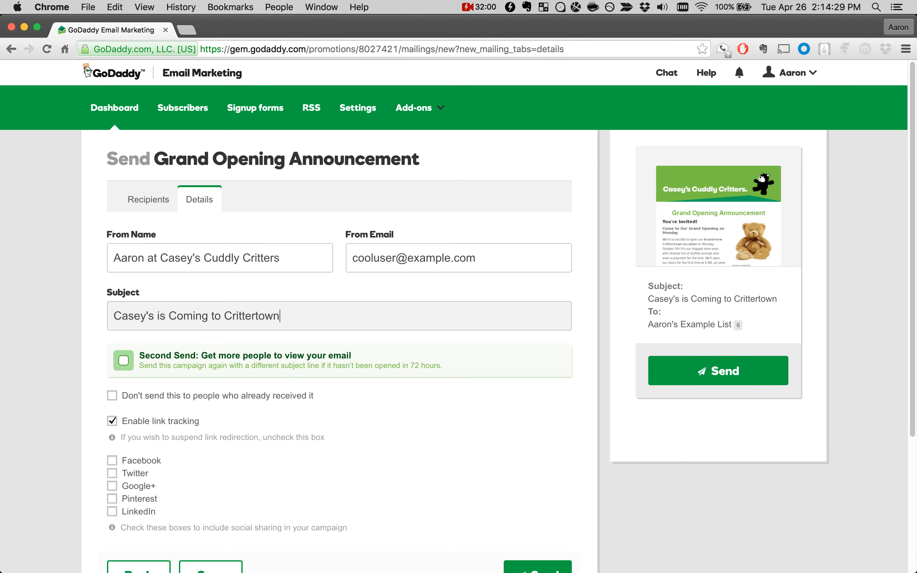
{"action": "left_click", "coordinate": [84, 305]}
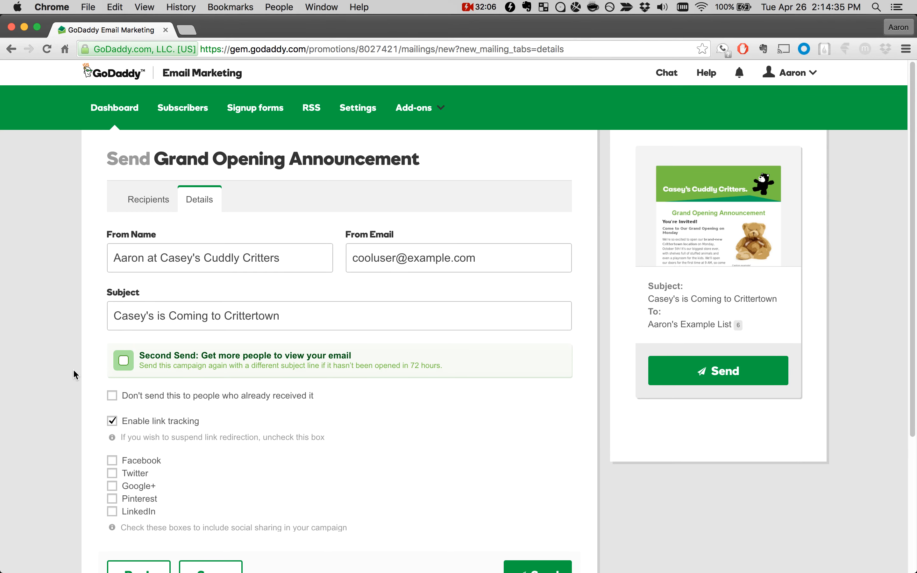
Step: Try enabling Second Send with the subject line "Remember: You're Invited", and turn the option off again
{"action": "scroll", "coordinate": [73, 369], "scroll_direction": "down", "scroll_amount": 2}
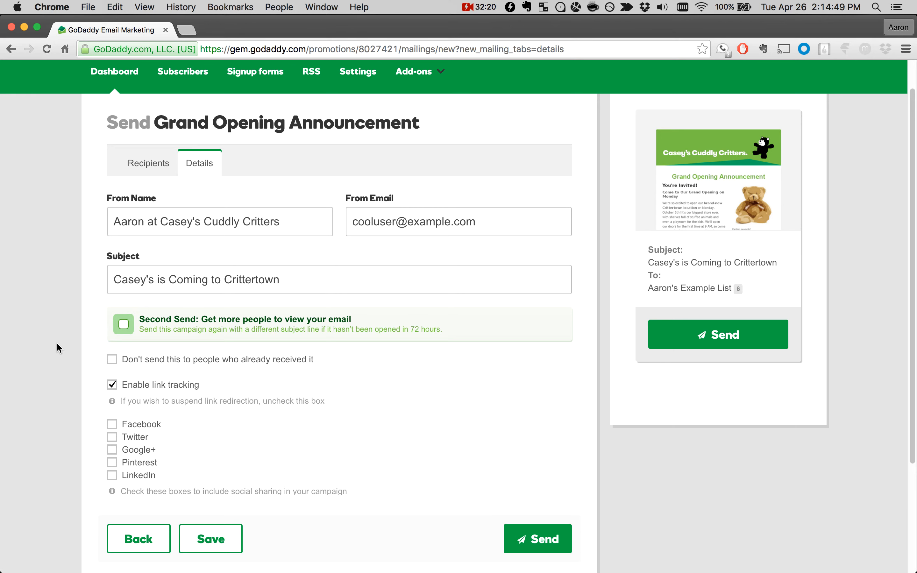
{"action": "left_click", "coordinate": [124, 324]}
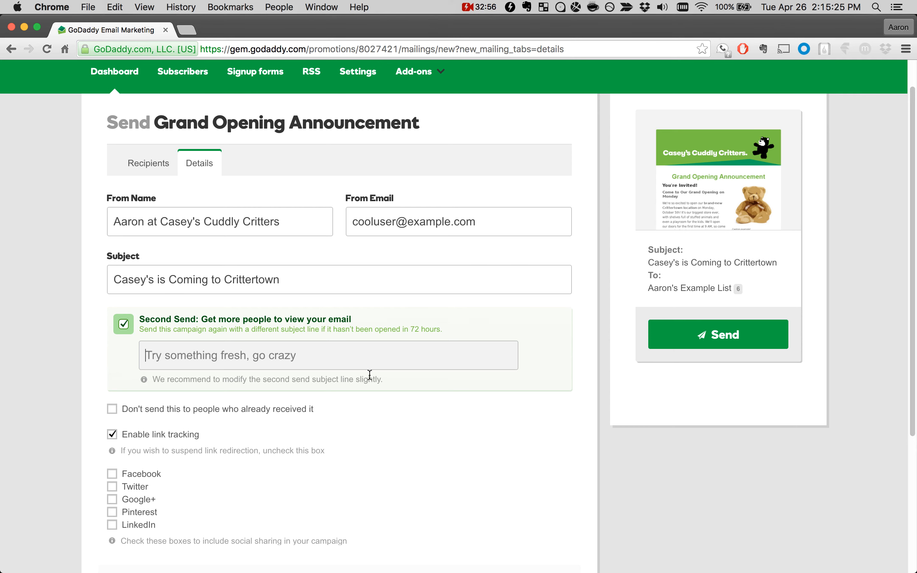
{"action": "left_click_drag", "start_coordinate": [118, 274], "coordinate": [285, 274]}
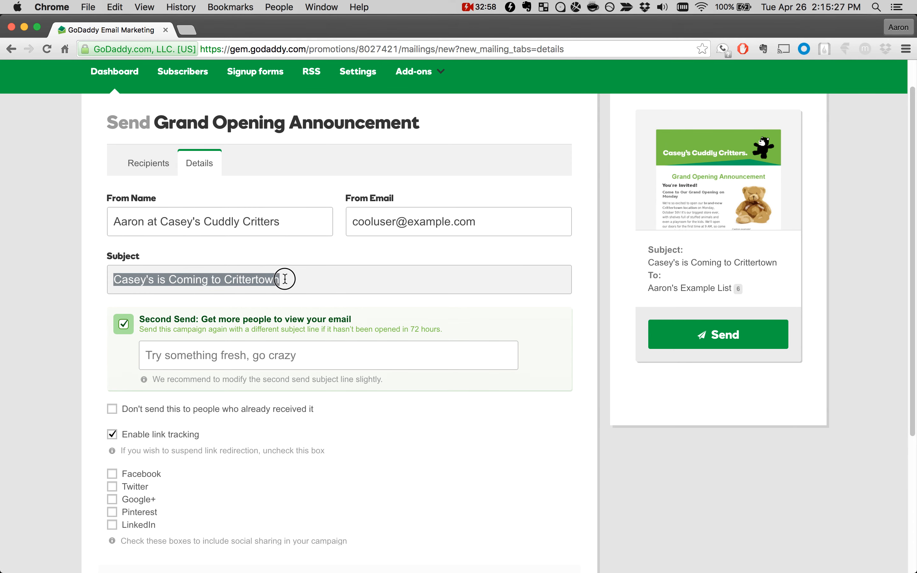
{"action": "left_click", "coordinate": [283, 275]}
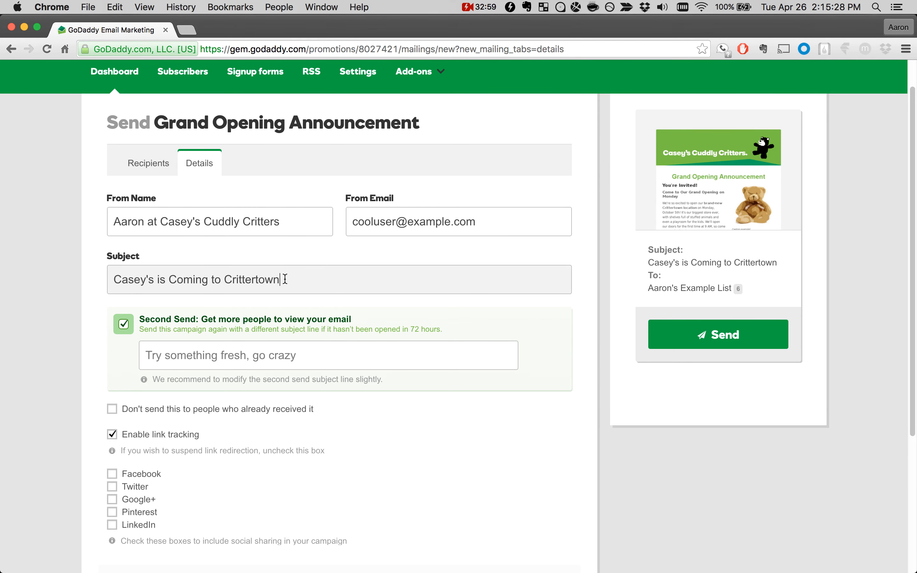
{"action": "left_click", "coordinate": [315, 358]}
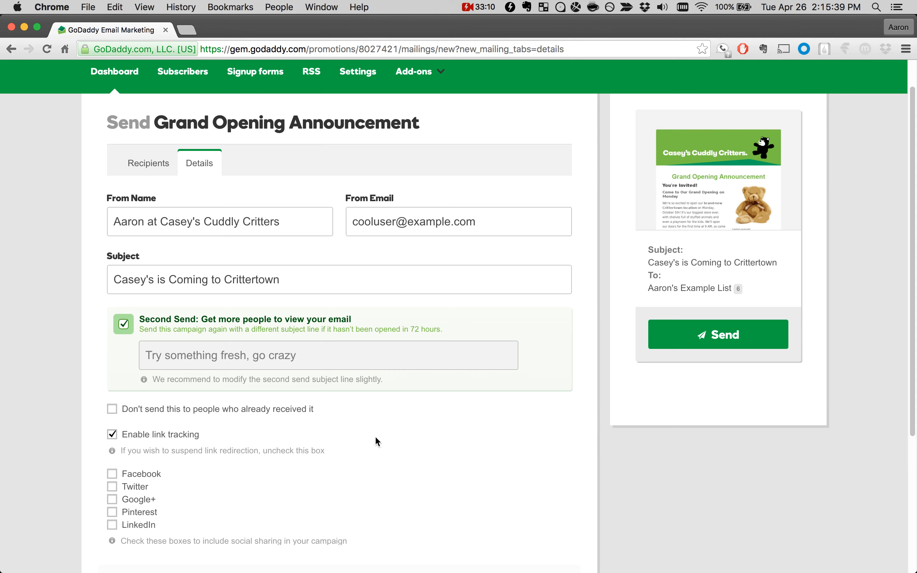
{"action": "type", "text": "Remember: You're Invited"}
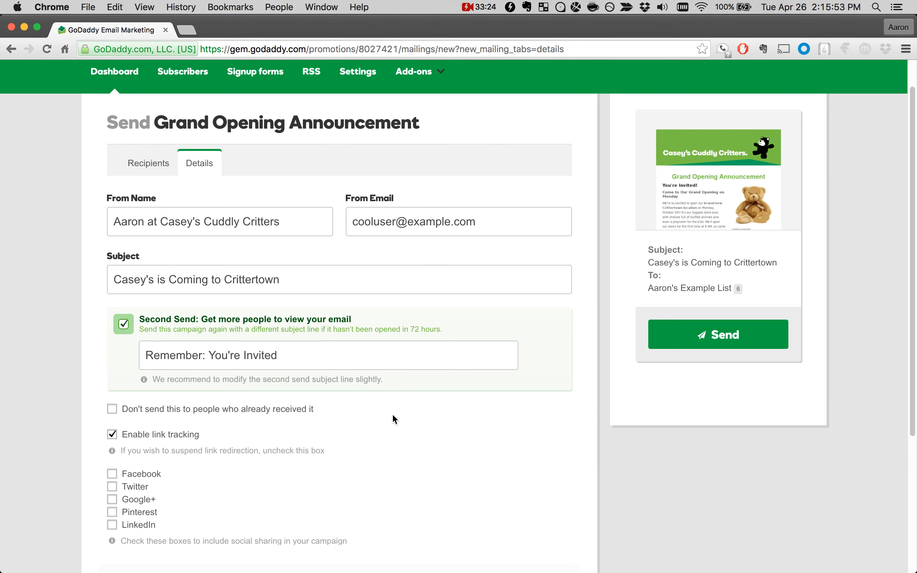
{"action": "left_click", "coordinate": [164, 360]}
{"action": "left_click", "coordinate": [309, 356]}
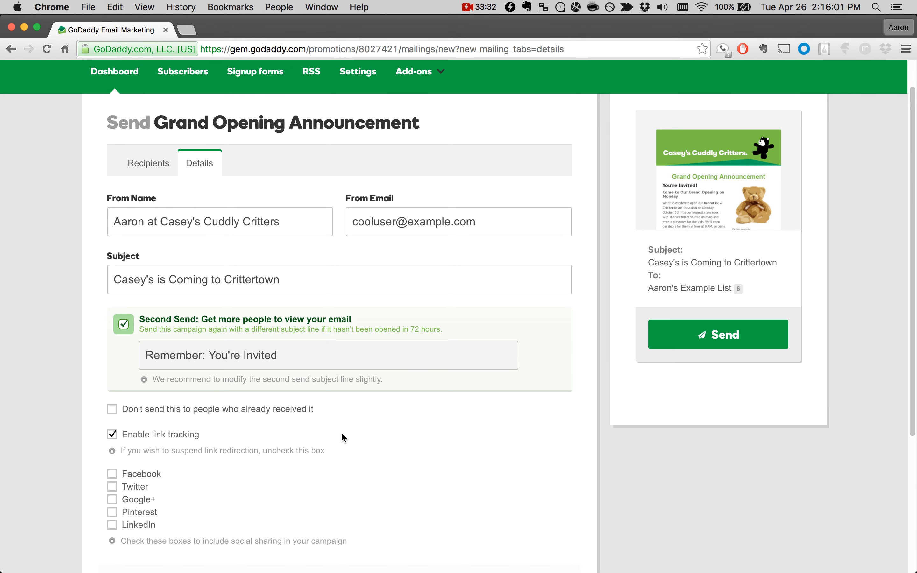
{"action": "left_click", "coordinate": [123, 324]}
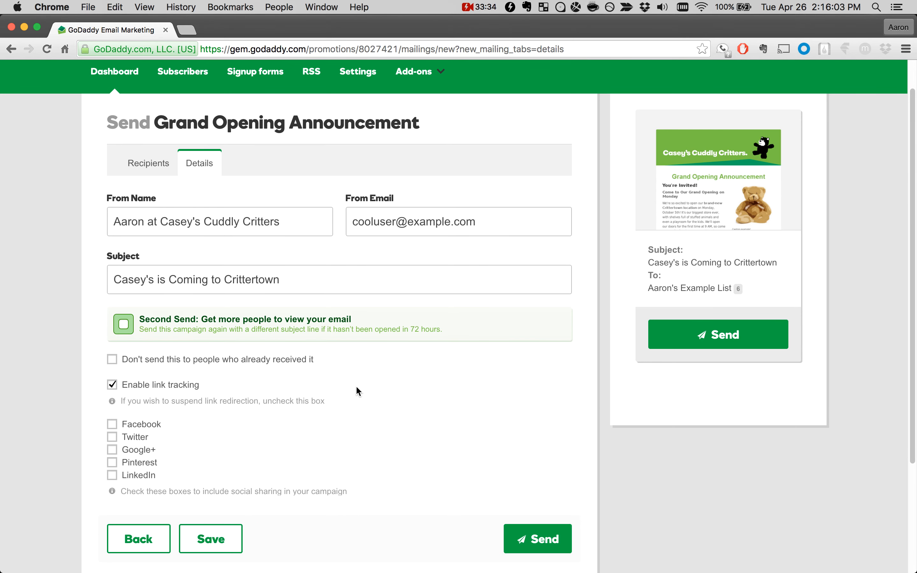
Step: Check which subscriber list is included among the mailing's recipients, and return to the send details
{"action": "scroll", "coordinate": [88, 292], "scroll_direction": "down", "scroll_amount": 2}
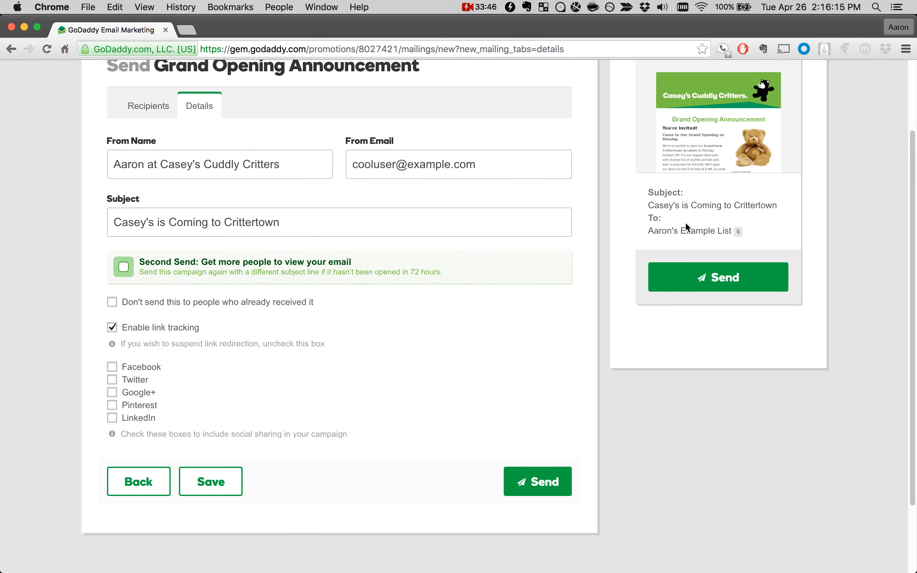
{"action": "left_click", "coordinate": [737, 233]}
{"action": "left_click", "coordinate": [737, 231]}
{"action": "left_click", "coordinate": [163, 108]}
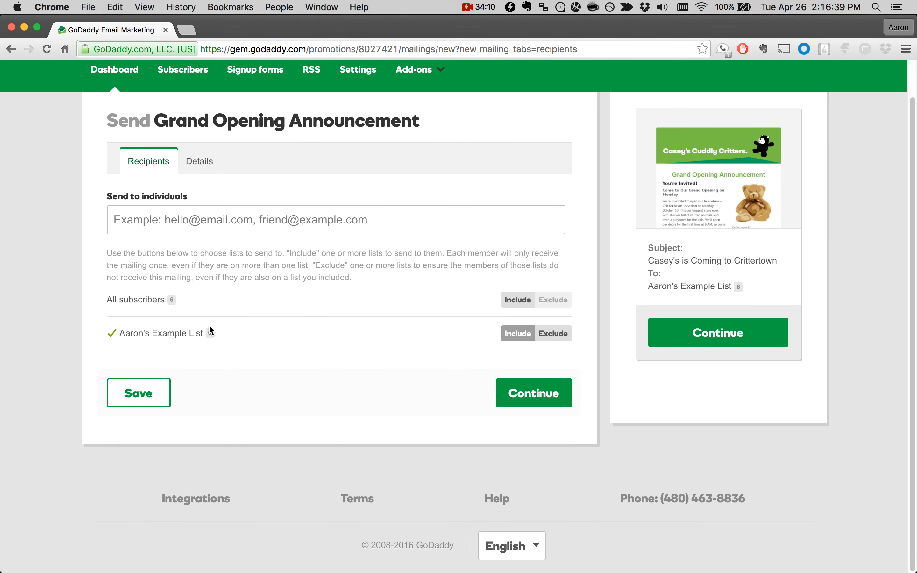
{"action": "left_click", "coordinate": [199, 161]}
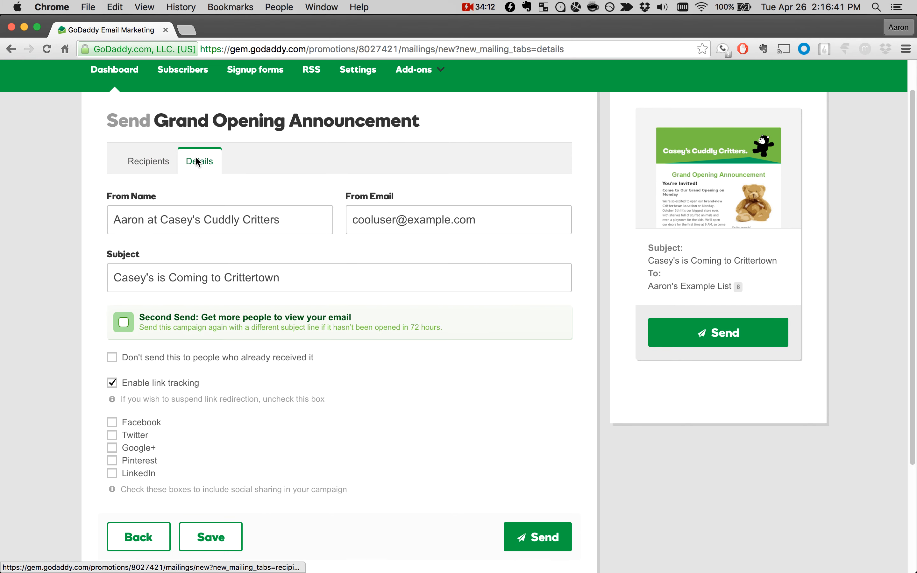
Step: Try the option that skips people who already received the campaign, and clear it again
{"action": "left_click", "coordinate": [112, 357]}
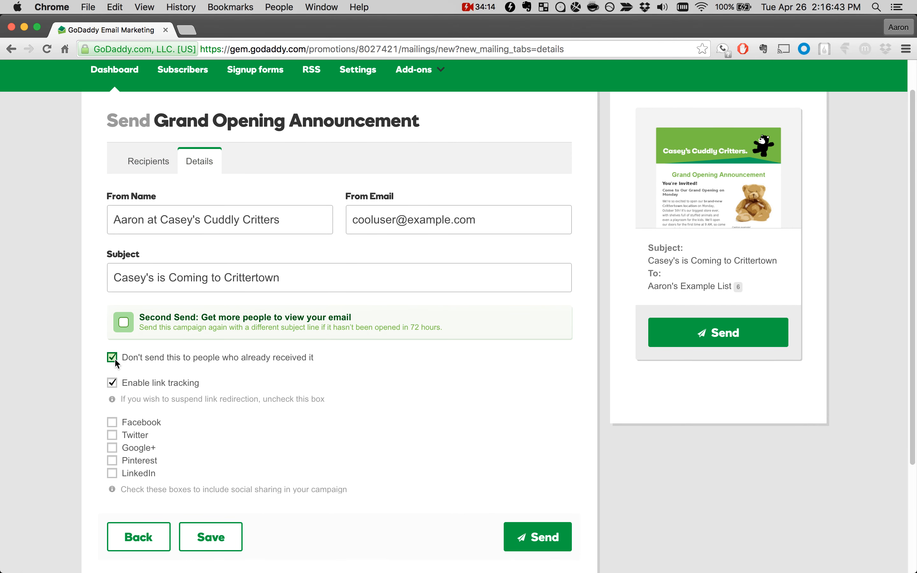
{"action": "left_click", "coordinate": [113, 357]}
{"action": "left_click", "coordinate": [736, 287]}
{"action": "scroll", "coordinate": [377, 402], "scroll_direction": "down", "scroll_amount": 1}
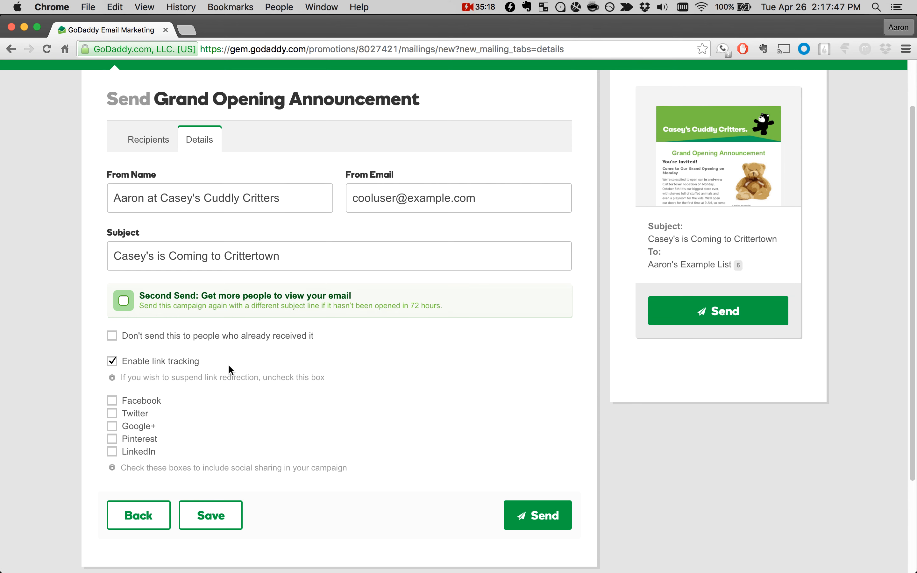
{"action": "scroll", "coordinate": [204, 393], "scroll_direction": "down", "scroll_amount": 2}
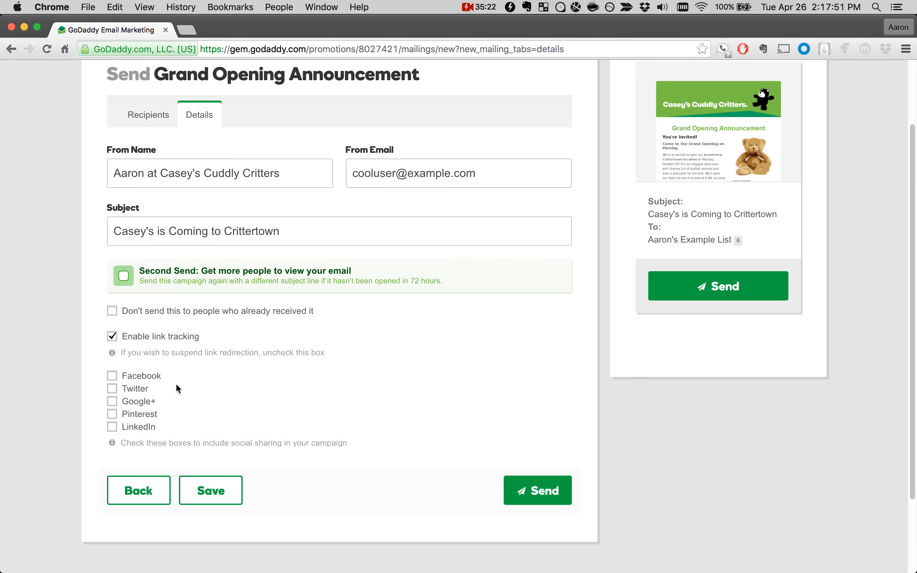
{"action": "scroll", "coordinate": [334, 411], "scroll_direction": "up", "scroll_amount": 2}
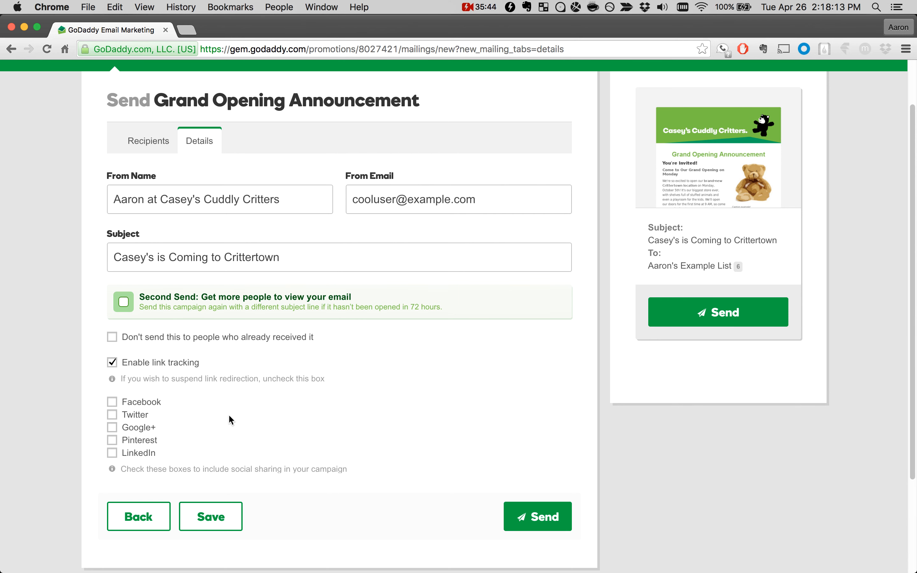
Step: Include social sharing for Facebook, Twitter, Google+, Pinterest and LinkedIn in the campaign
{"action": "left_click", "coordinate": [111, 402]}
{"action": "left_click", "coordinate": [112, 414]}
{"action": "left_click", "coordinate": [112, 428]}
{"action": "left_click", "coordinate": [111, 440]}
{"action": "left_click", "coordinate": [111, 452]}
{"action": "scroll", "coordinate": [343, 432], "scroll_direction": "up", "scroll_amount": 2}
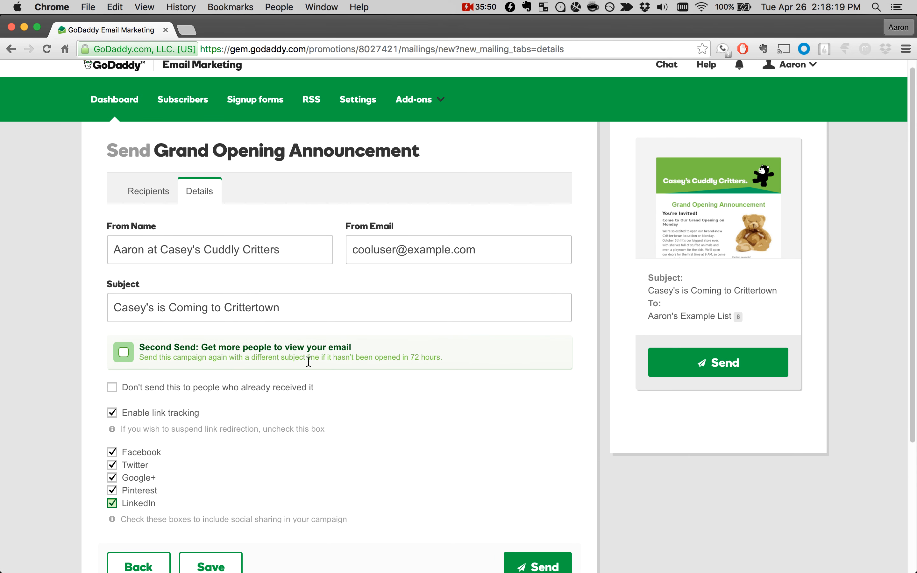
Step: Start sending the campaign, review the subject, sender, recipient list and total recipients in the confirmation summary, and close it without sending
{"action": "scroll", "coordinate": [337, 347], "scroll_direction": "down", "scroll_amount": 2}
{"action": "left_click", "coordinate": [516, 507]}
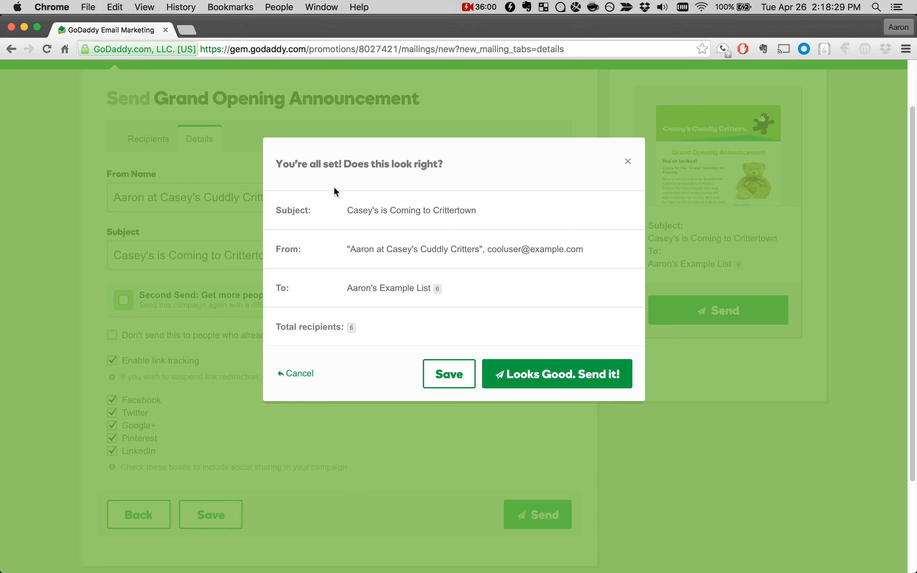
{"action": "left_click_drag", "start_coordinate": [347, 211], "coordinate": [496, 214]}
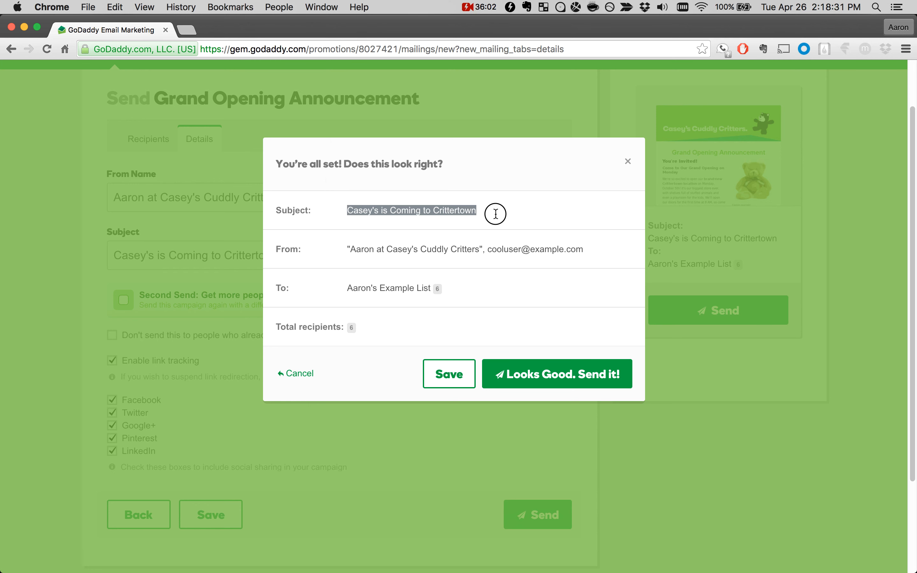
{"action": "left_click", "coordinate": [496, 215]}
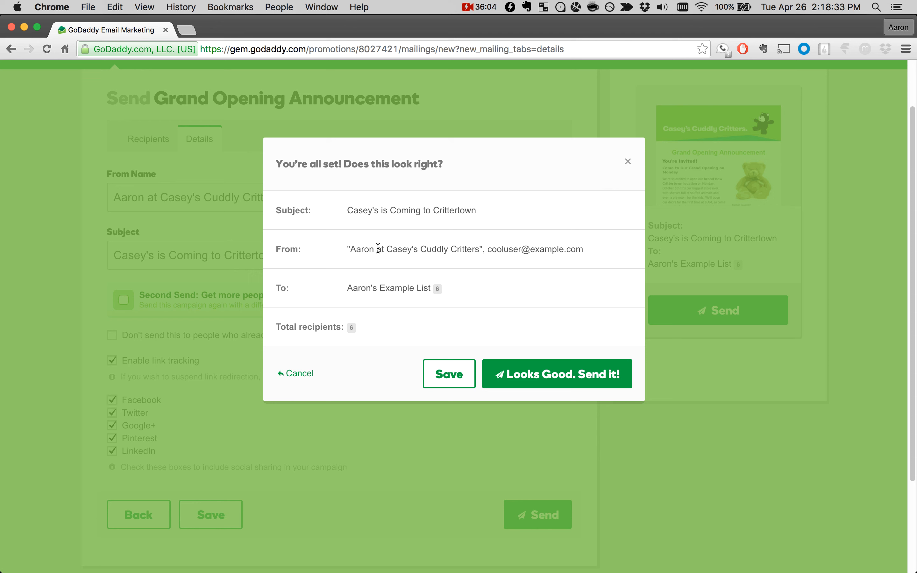
{"action": "left_click_drag", "start_coordinate": [351, 249], "coordinate": [586, 250]}
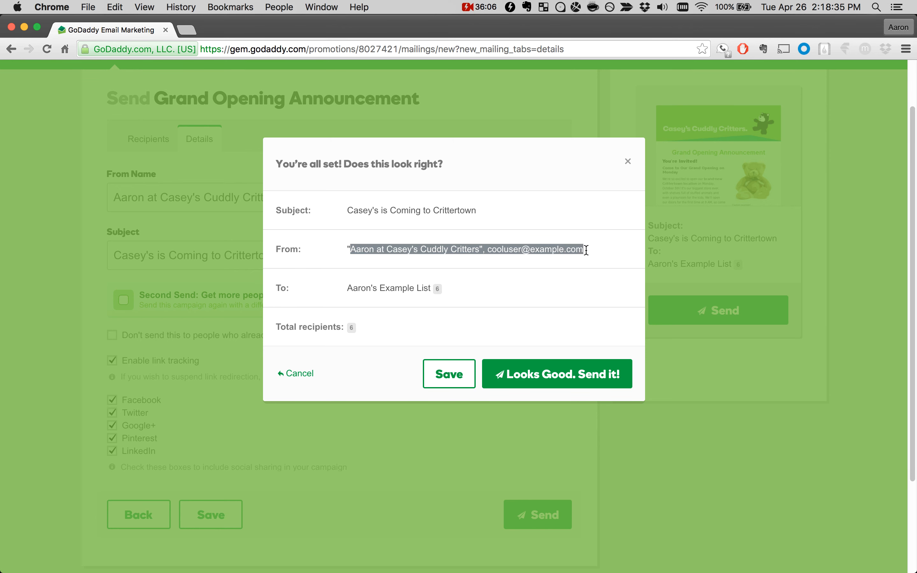
{"action": "left_click", "coordinate": [586, 250]}
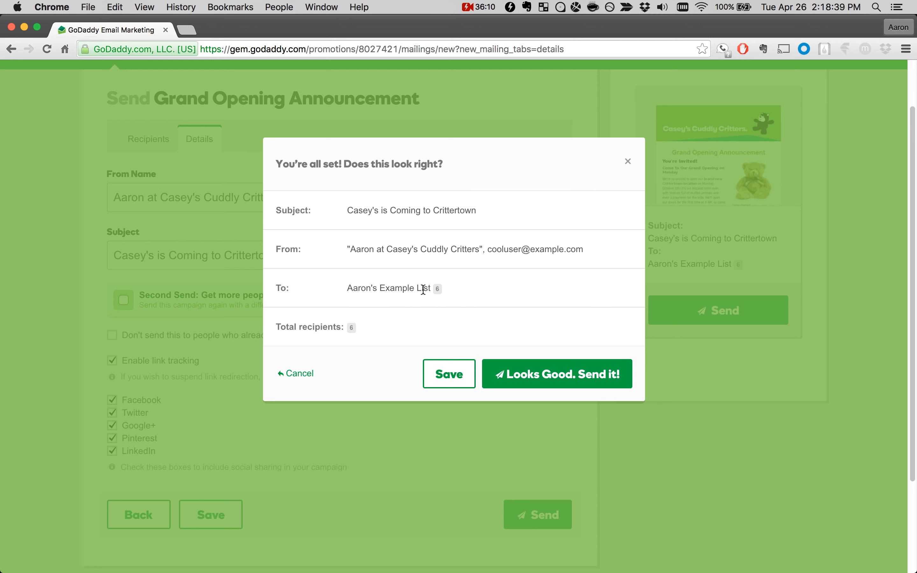
{"action": "double_click", "coordinate": [350, 327]}
{"action": "left_click", "coordinate": [384, 329]}
{"action": "left_click", "coordinate": [628, 162]}
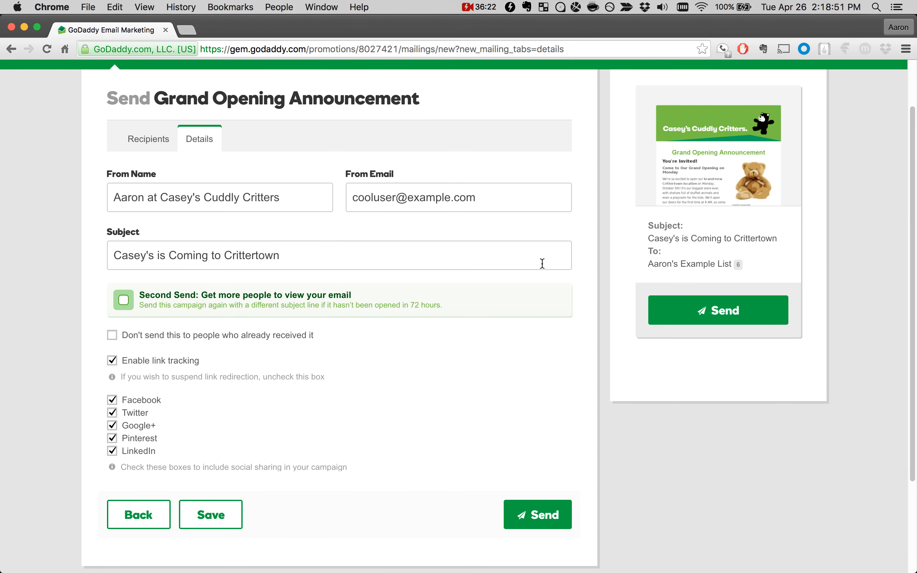
Step: Leave the send details and return to the dashboard of recent campaigns
{"action": "scroll", "coordinate": [544, 258], "scroll_direction": "up", "scroll_amount": 3}
{"action": "left_click", "coordinate": [114, 116]}
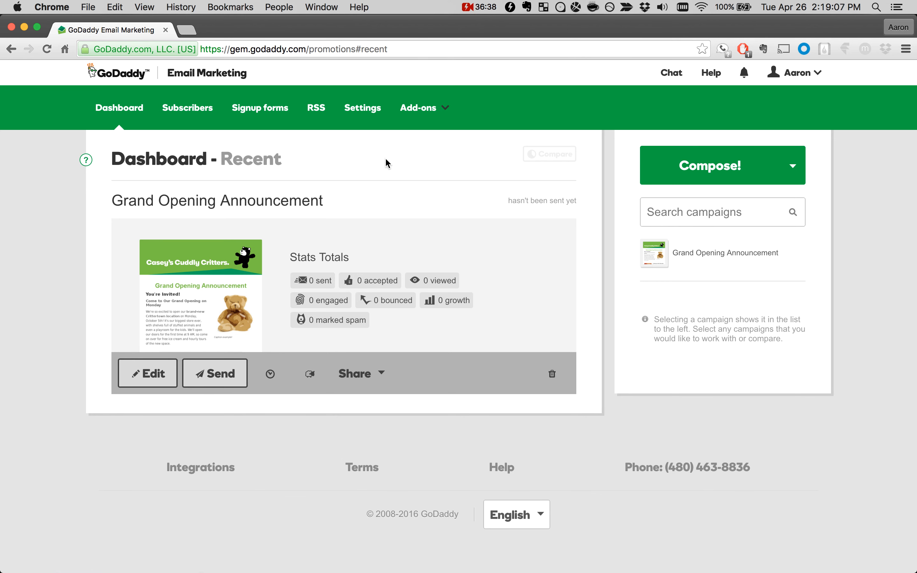
{"action": "left_click", "coordinate": [416, 157]}
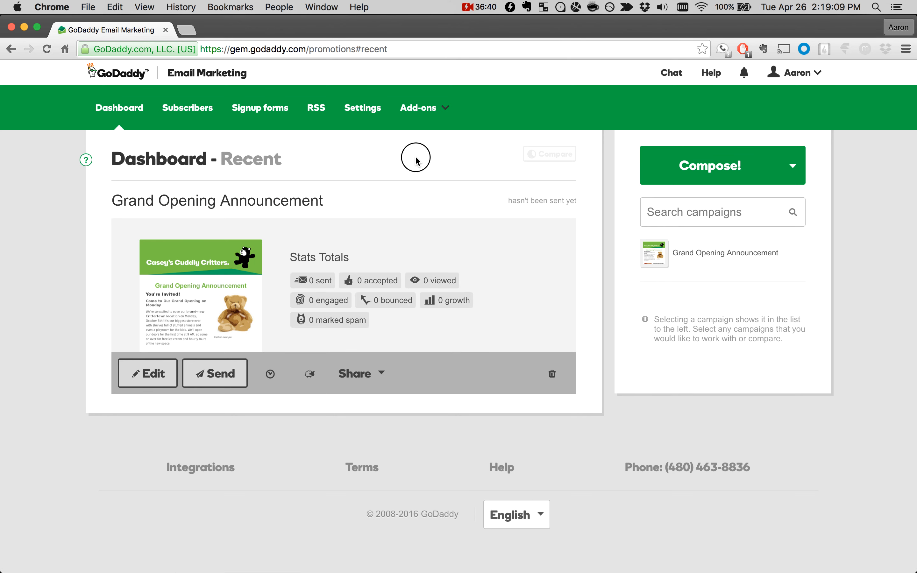